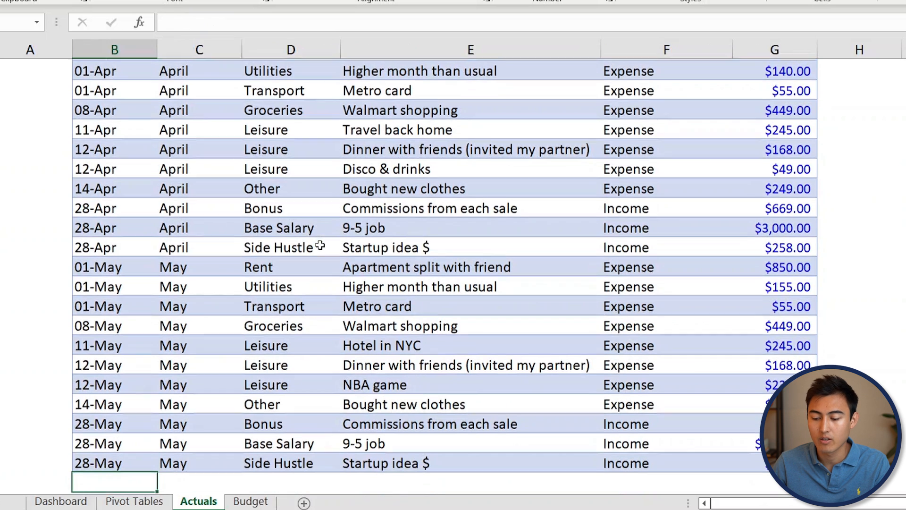
- Add a row below the last entry of the Actuals table and date it 5/29/2022
{"action": "right_click", "coordinate": [129, 460]}
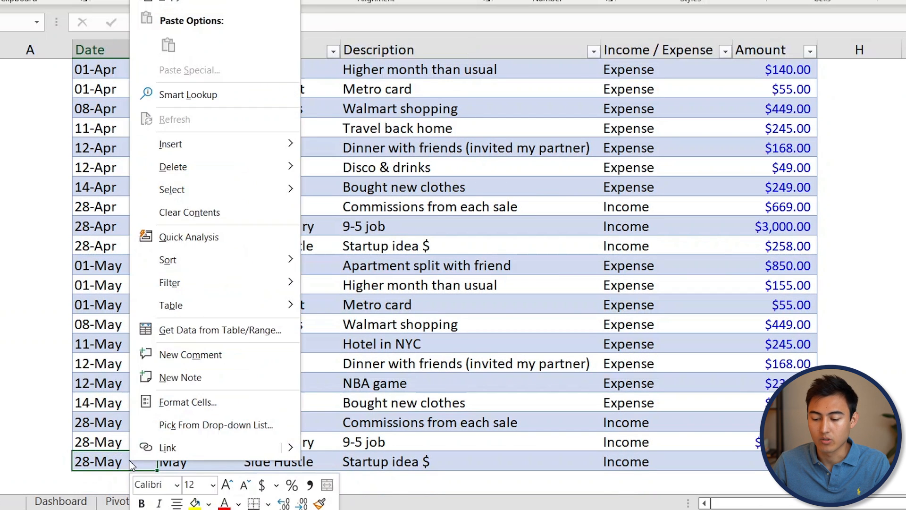
{"action": "mouse_move", "coordinate": [259, 146]}
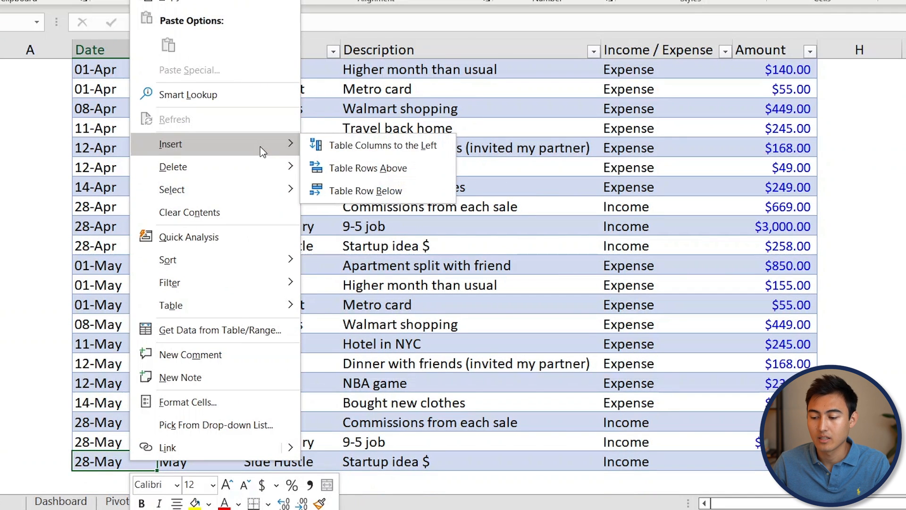
{"action": "left_click", "coordinate": [355, 191]}
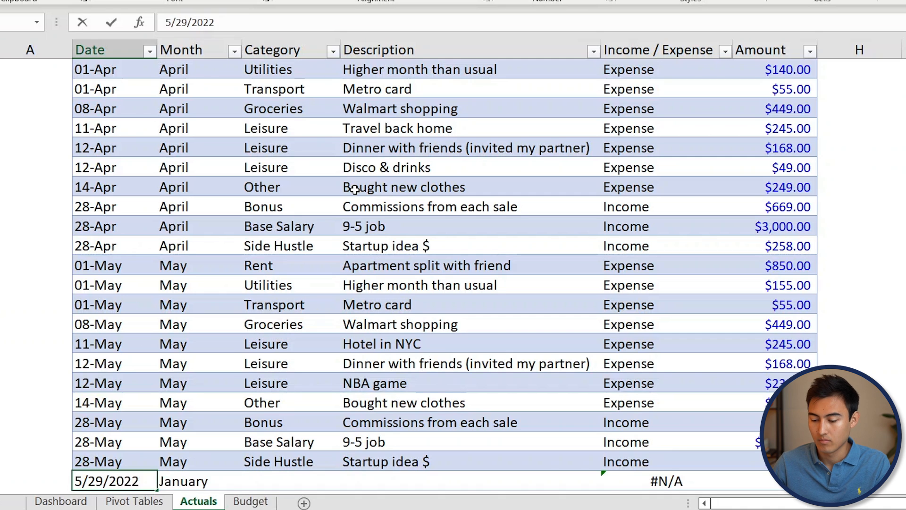
{"action": "type", "text": "5/29/2022"}
{"action": "key", "text": "Tab"}
{"action": "scroll", "coordinate": [208, 407], "scroll_direction": "down", "scroll_amount": 2}
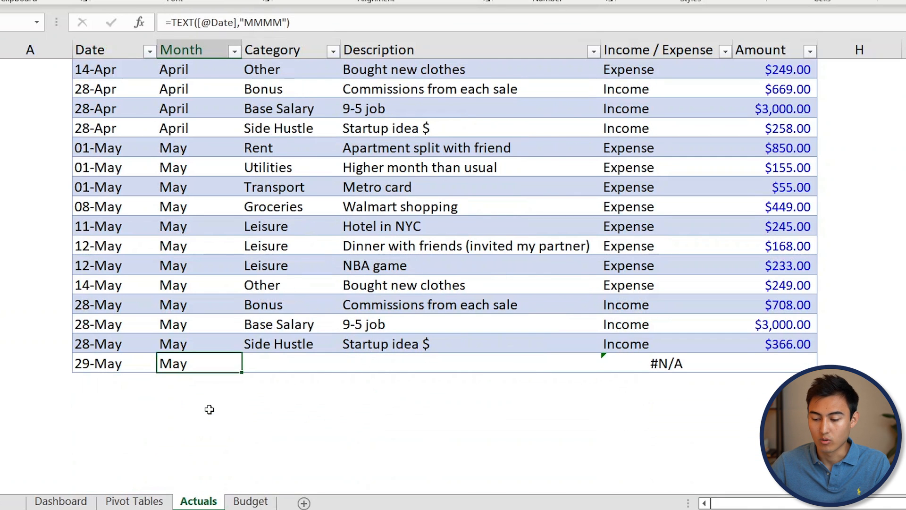
- Complete the new May row with category Groceries, description Walmart shopping and amount 25
{"action": "key", "text": "Tab"}
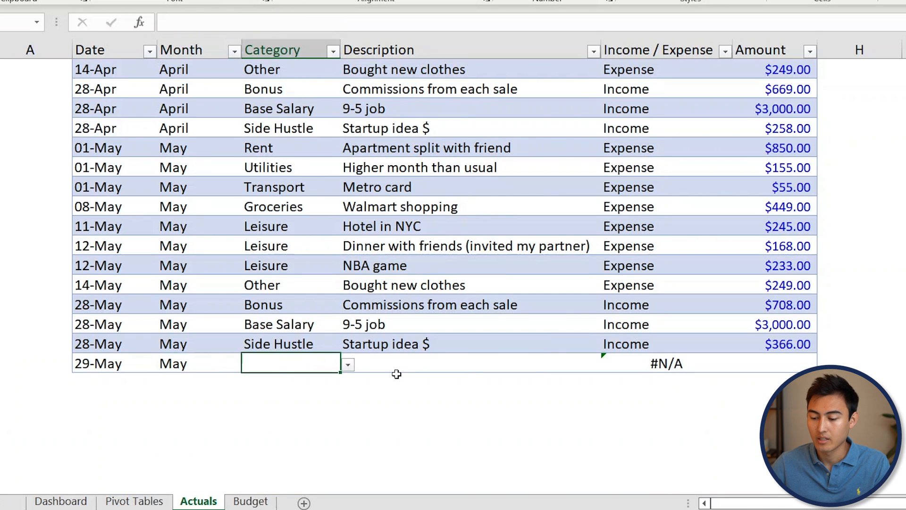
{"action": "left_click", "coordinate": [348, 367]}
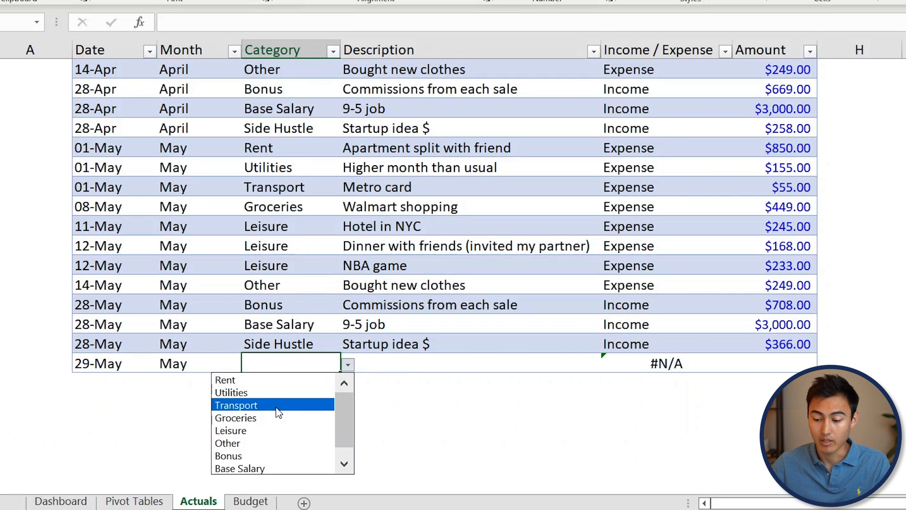
{"action": "left_click", "coordinate": [260, 420]}
{"action": "key", "text": "Tab"}
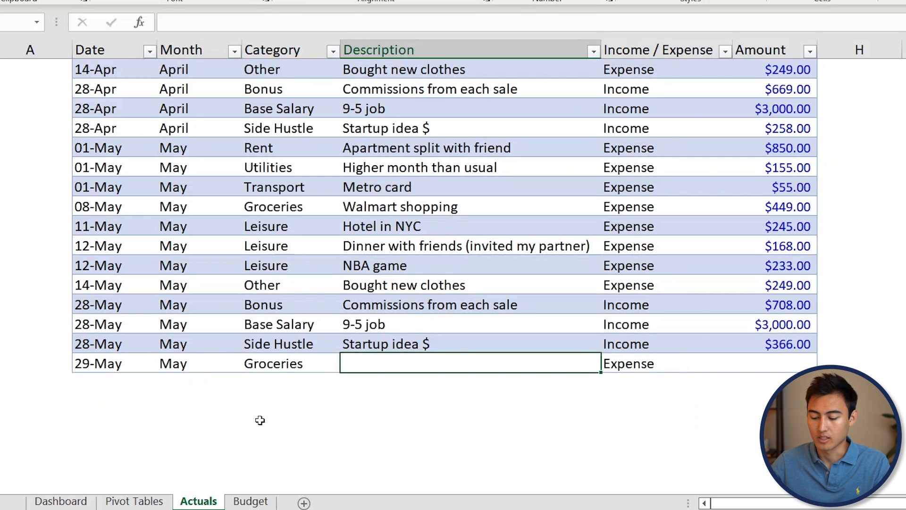
{"action": "type", "text": "Wa"}
{"action": "key", "text": "Tab"}
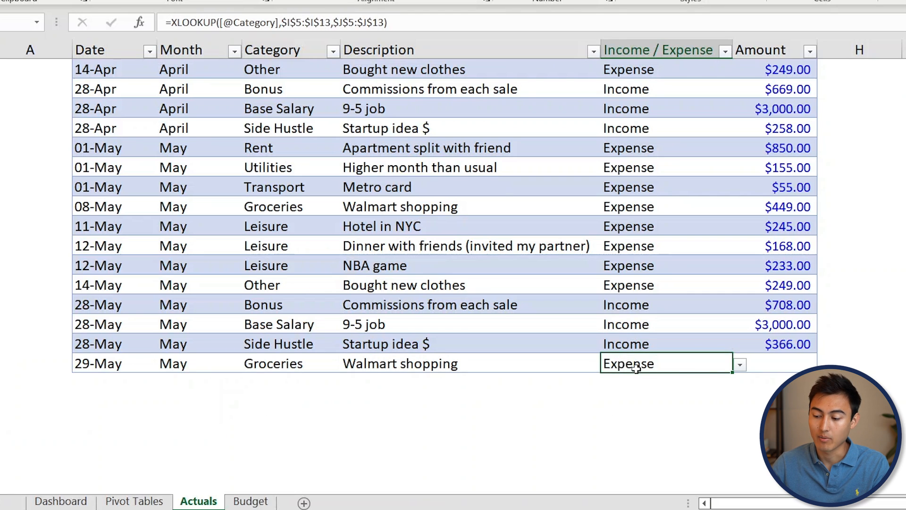
{"action": "key", "text": "Tab"}
{"action": "type", "text": "25"}
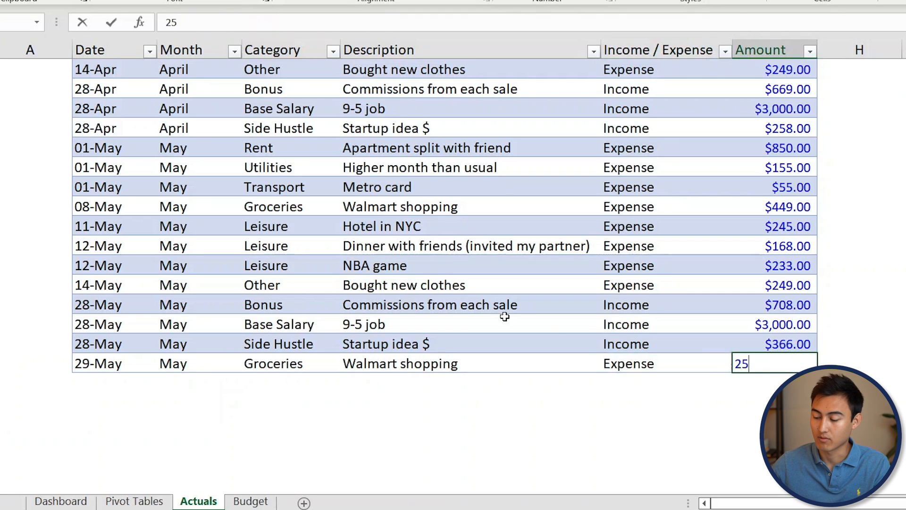
{"action": "key", "text": "Return"}
- Examine the Budget sheet's months, categories, budget amounts and Income/Expense formula from January down to December
{"action": "key", "text": "ctrl+Up"}
{"action": "key", "text": "ctrl+Up"}
{"action": "key", "text": "ctrl+Up"}
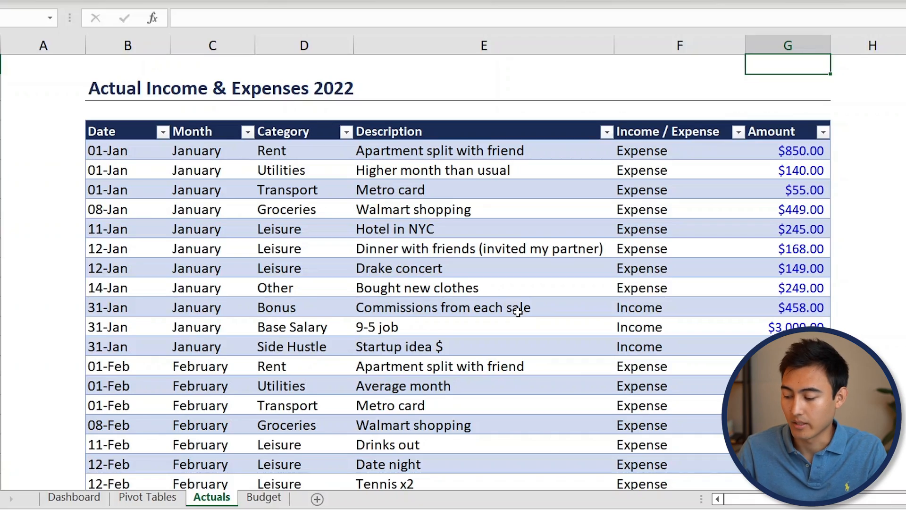
{"action": "key", "text": "ctrl+Page_Down"}
{"action": "key", "text": "Left"}
{"action": "key", "text": "Left"}
{"action": "key", "text": "Left"}
{"action": "key", "text": "Left"}
{"action": "key", "text": "Left"}
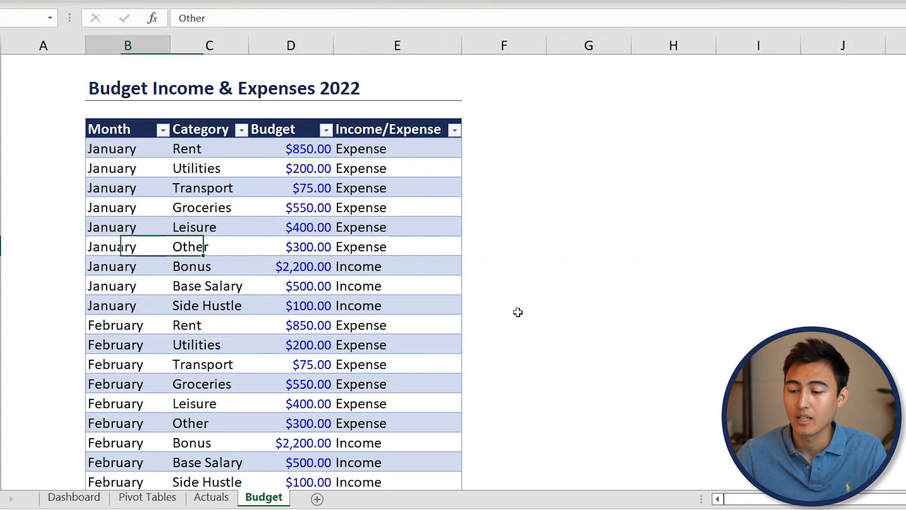
{"action": "key", "text": "Up"}
{"action": "key", "text": "Up"}
{"action": "key", "text": "Up"}
{"action": "key", "text": "Up"}
{"action": "key", "text": "Up"}
{"action": "key", "text": "Right"}
{"action": "key", "text": "Right"}
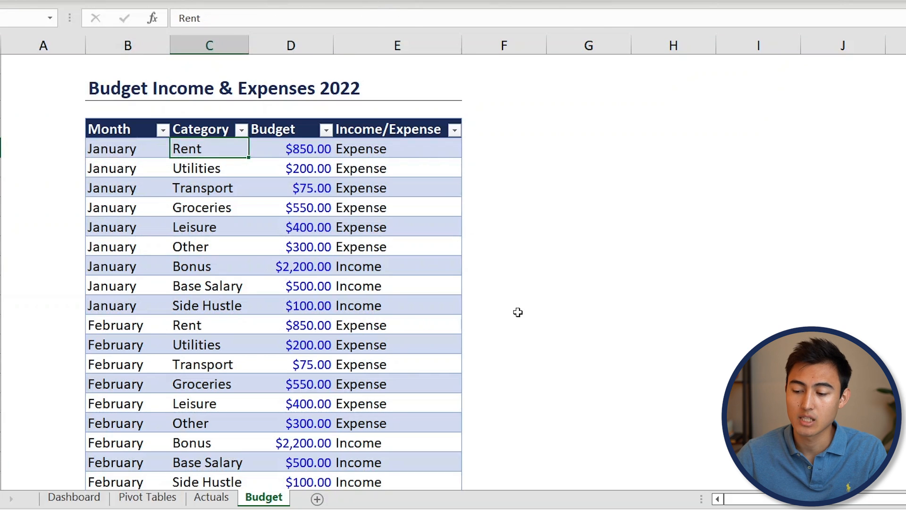
{"action": "key", "text": "Right"}
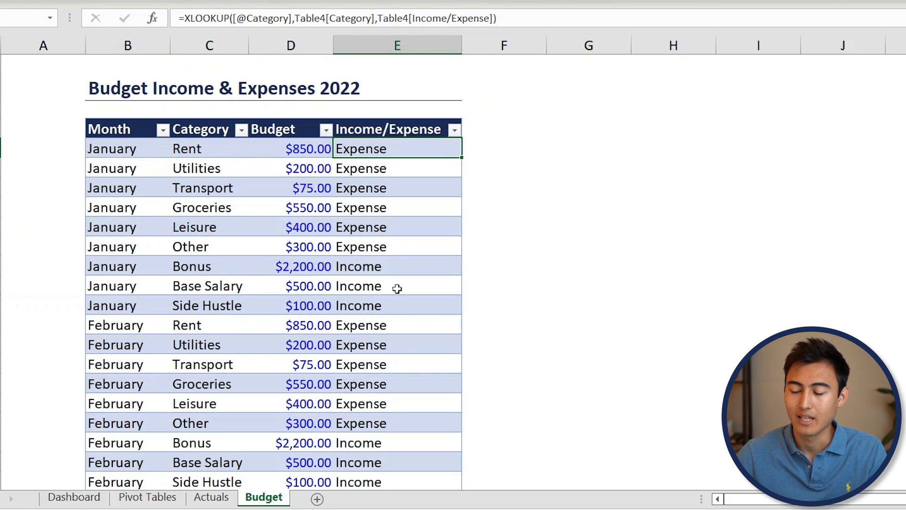
{"action": "scroll", "coordinate": [244, 287], "scroll_direction": "down", "scroll_amount": 12}
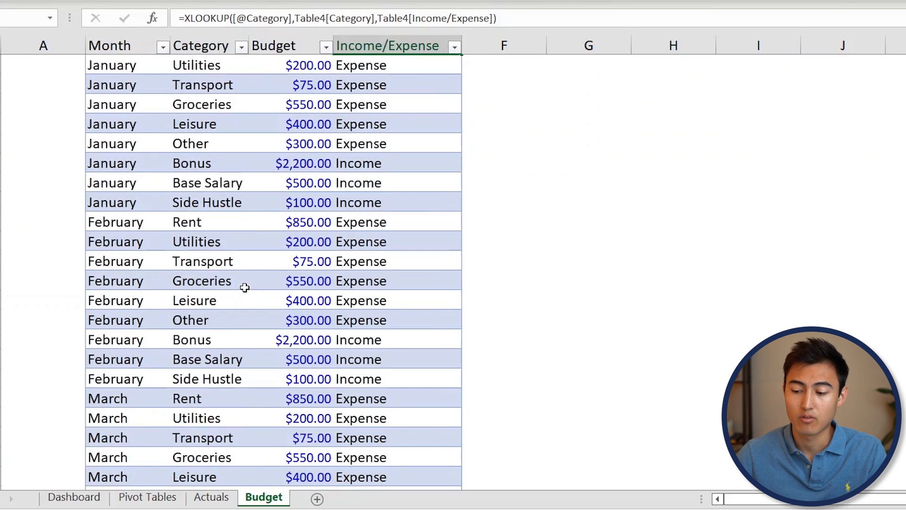
{"action": "scroll", "coordinate": [244, 287], "scroll_direction": "down", "scroll_amount": 18}
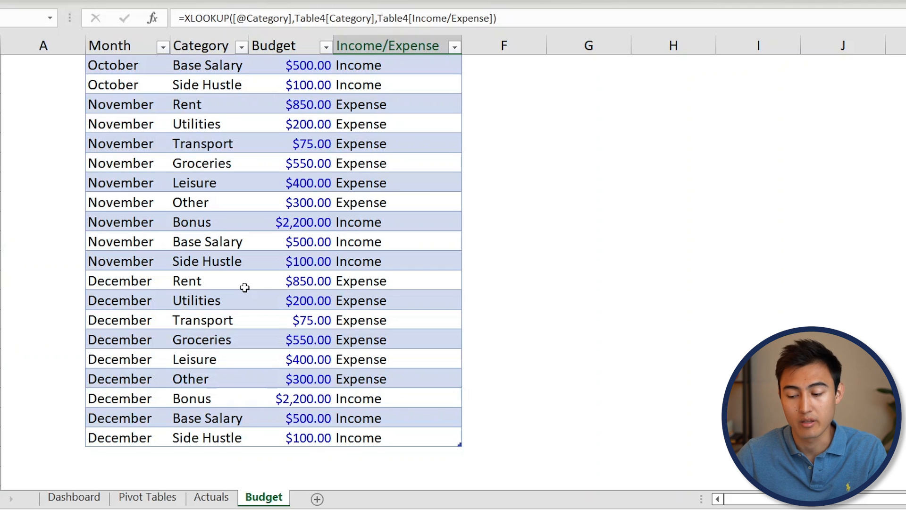
- Set the December Utilities budget to 250, and undo the change
{"action": "left_click", "coordinate": [322, 305]}
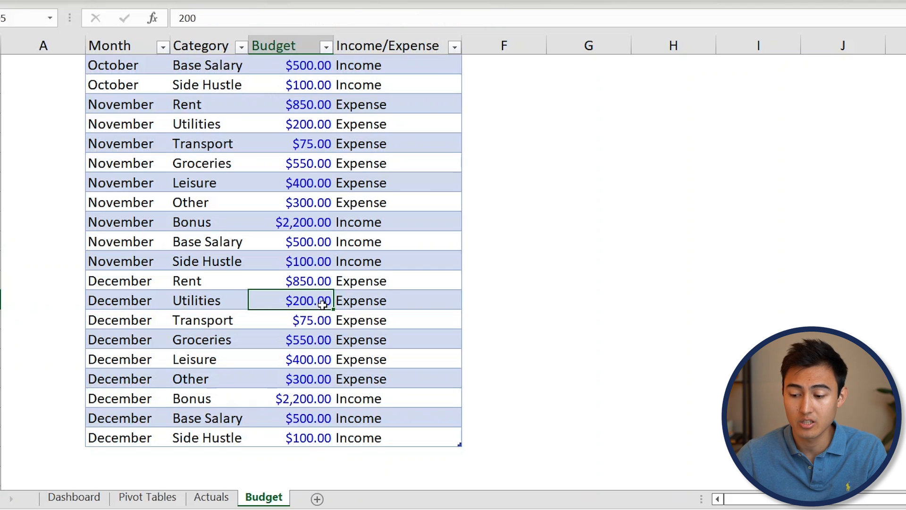
{"action": "type", "text": "250"}
{"action": "key", "text": "Return"}
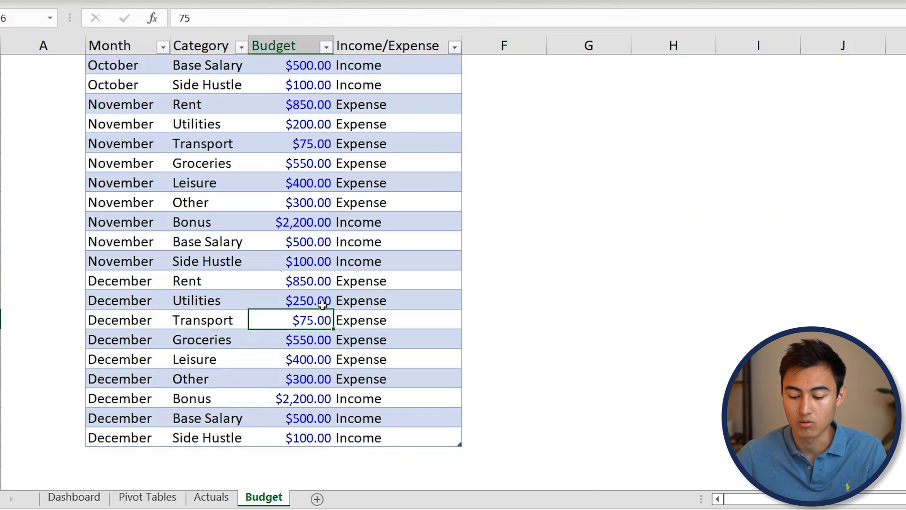
{"action": "key", "text": "ctrl+z"}
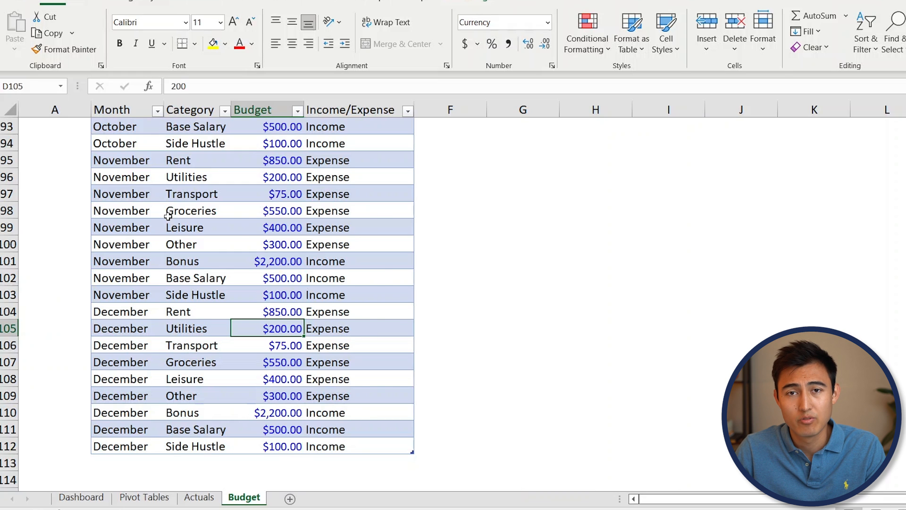
- Examine the expense category headings and the empty cells beneath them on the Dashboard sheet
{"action": "key", "text": "ctrl+Page_Up"}
{"action": "key", "text": "ctrl+Page_Up"}
{"action": "key", "text": "ctrl+Page_Up"}
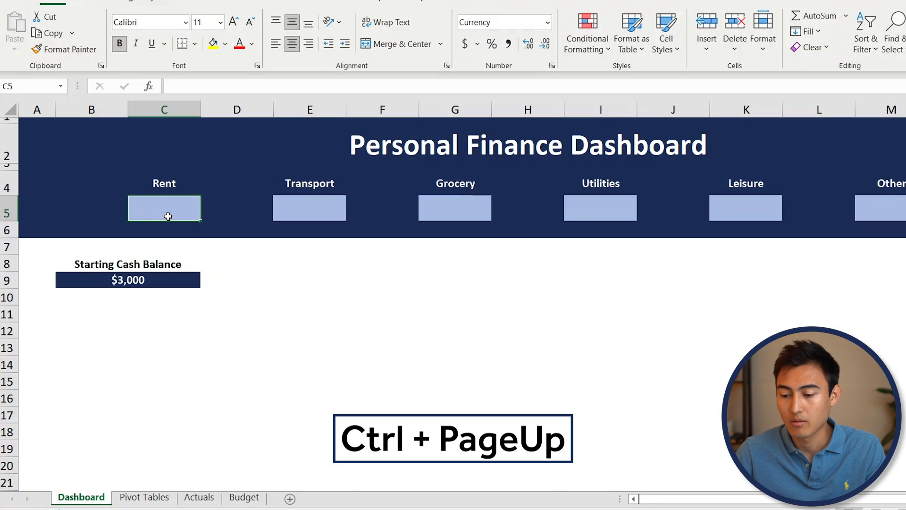
{"action": "left_click", "coordinate": [342, 207]}
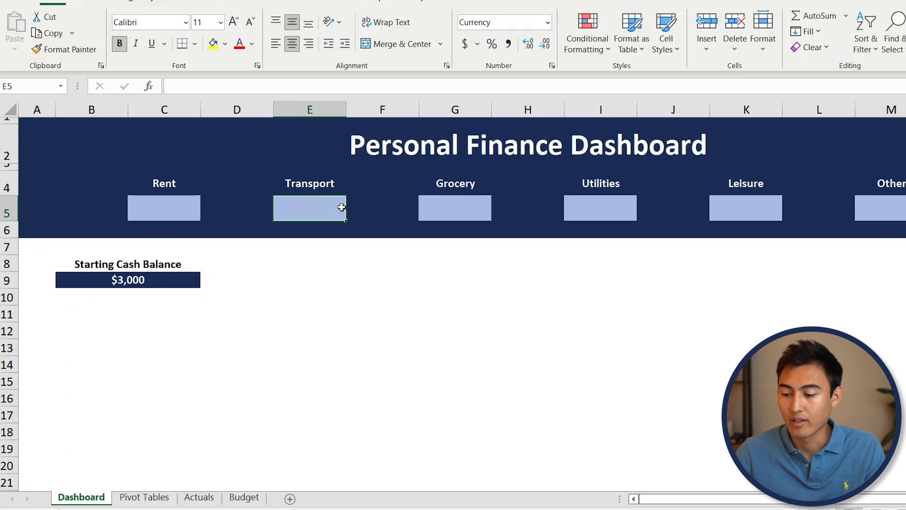
{"action": "left_click", "coordinate": [470, 215]}
{"action": "left_click", "coordinate": [158, 209]}
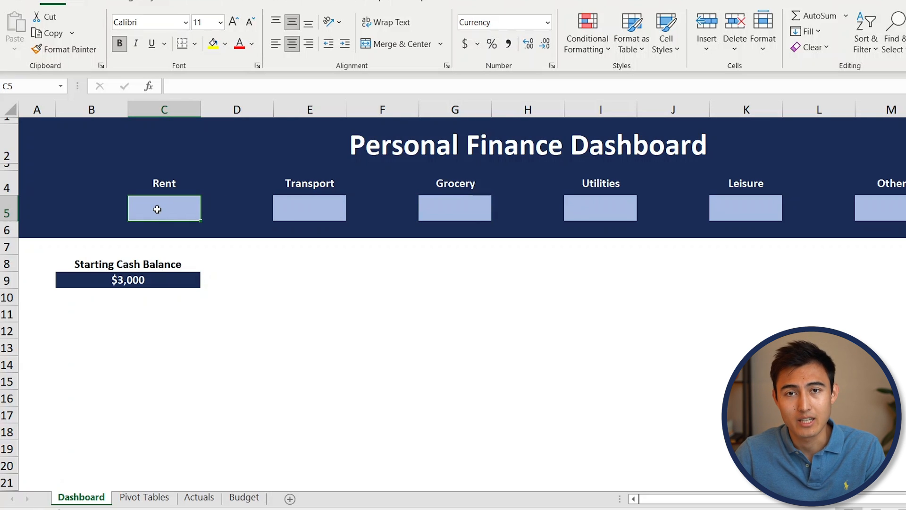
{"action": "left_click", "coordinate": [178, 186]}
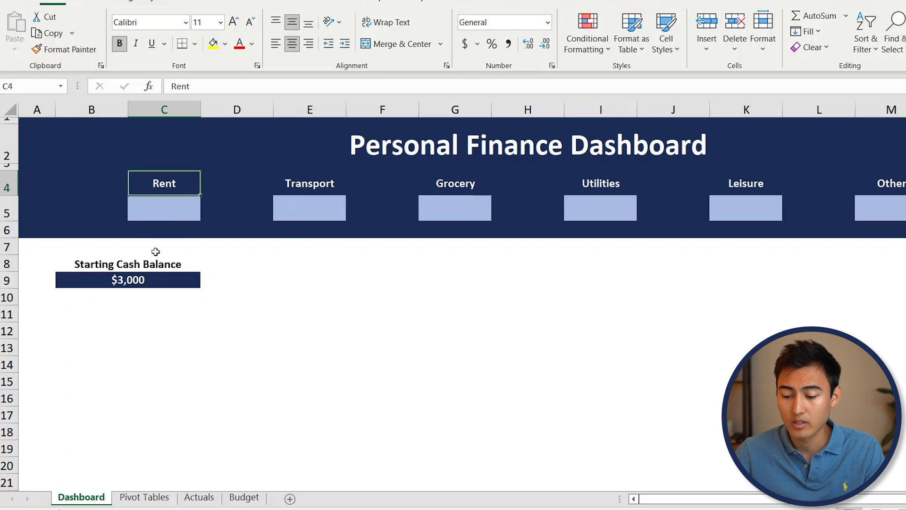
- Create a PivotTable from the Actuals table, placed in cell A2 of the existing Pivot Tables sheet
{"action": "left_click", "coordinate": [200, 499]}
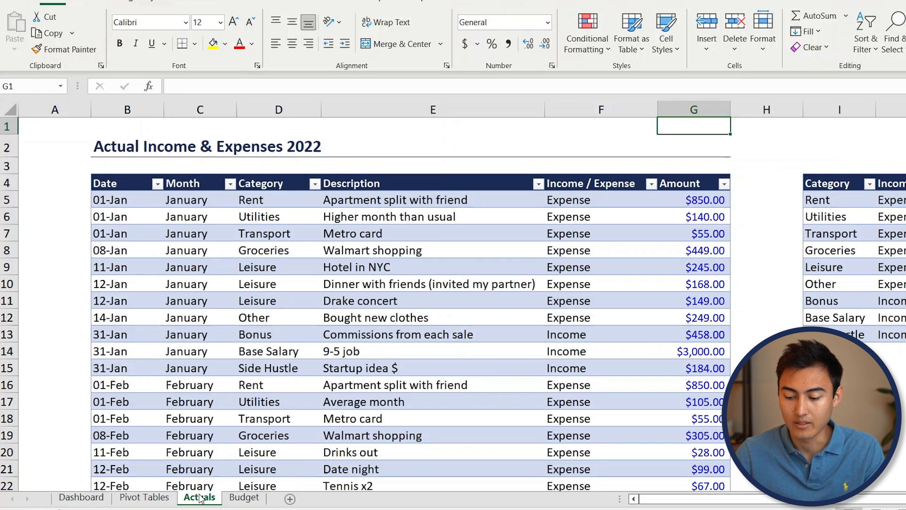
{"action": "left_click", "coordinate": [181, 325]}
{"action": "left_click", "coordinate": [93, 4]}
{"action": "left_click", "coordinate": [13, 33]}
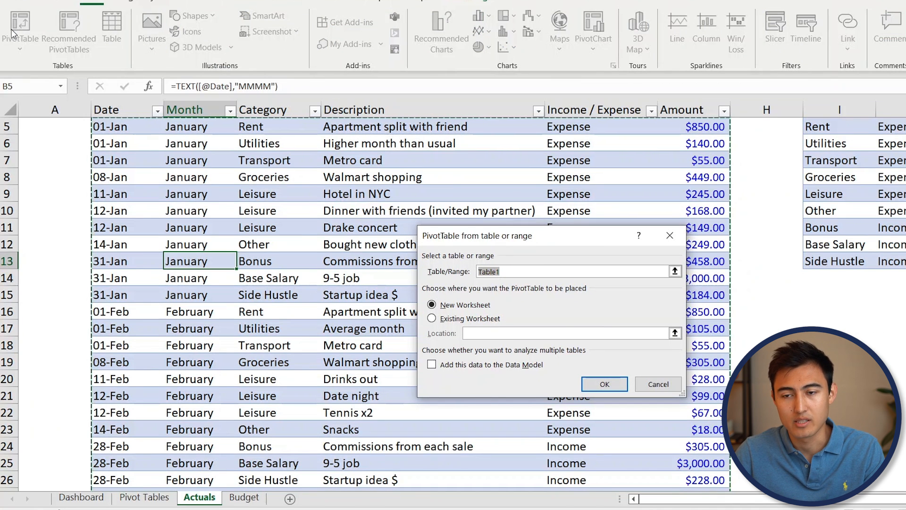
{"action": "left_click", "coordinate": [446, 319]}
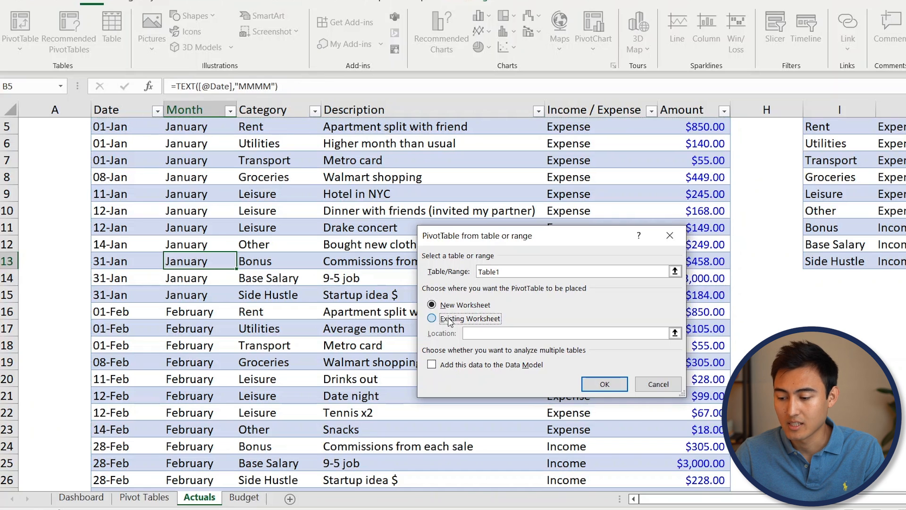
{"action": "left_click", "coordinate": [144, 497]}
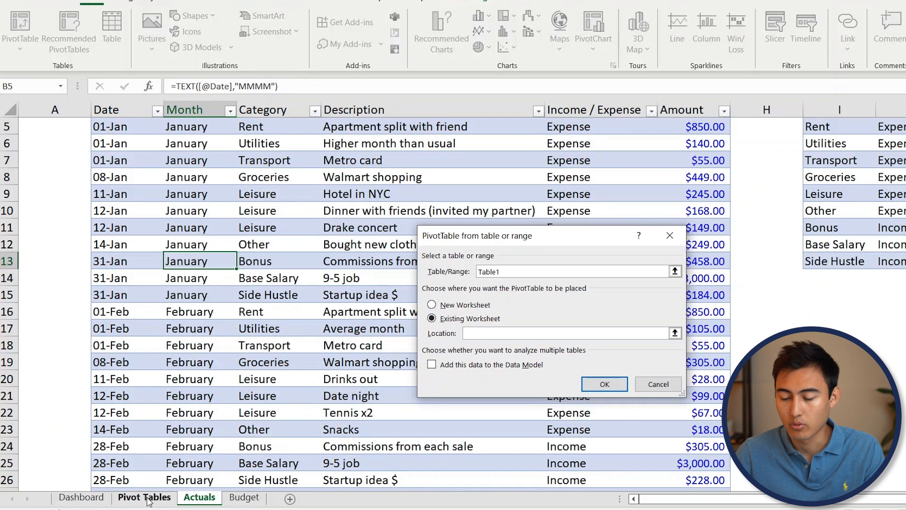
{"action": "left_click", "coordinate": [55, 144]}
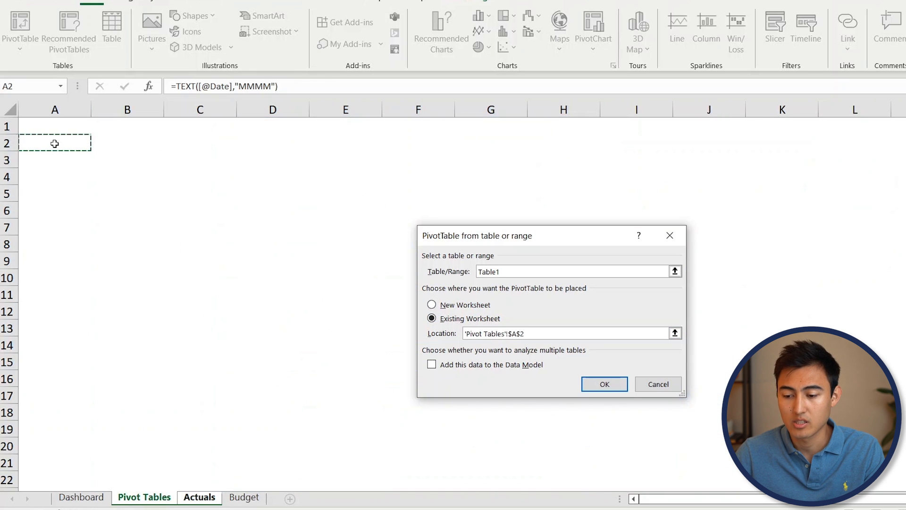
{"action": "left_click", "coordinate": [605, 386]}
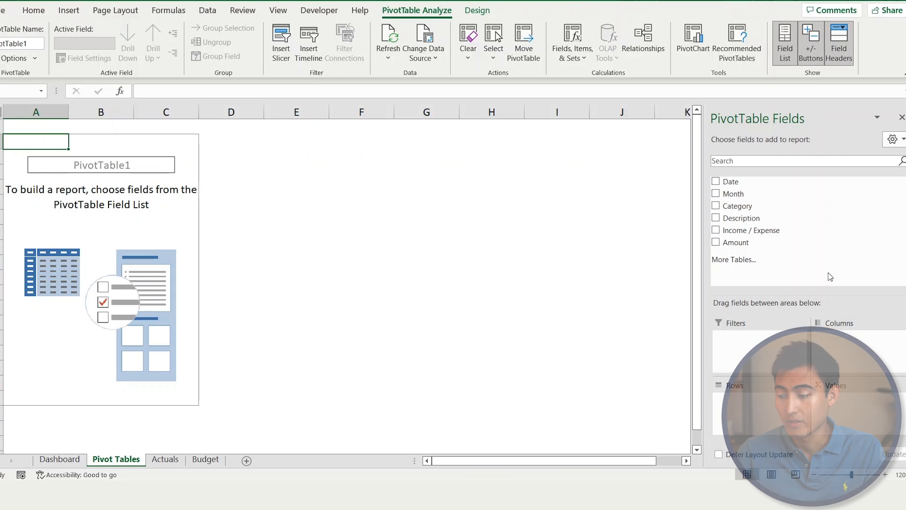
- Lay out the PivotTable with Amount summed as values, Month as columns and Category as rows
{"action": "left_click_drag", "start_coordinate": [737, 243], "coordinate": [837, 412]}
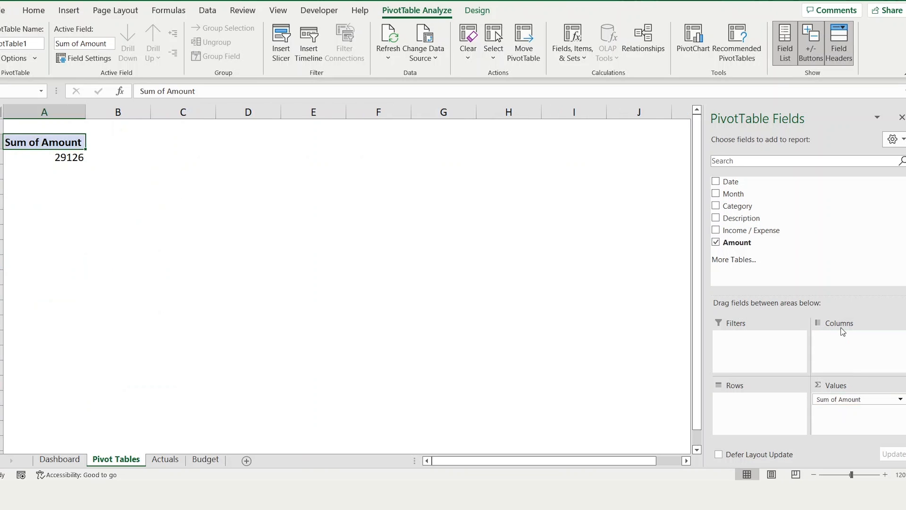
{"action": "left_click_drag", "start_coordinate": [733, 193], "coordinate": [835, 343]}
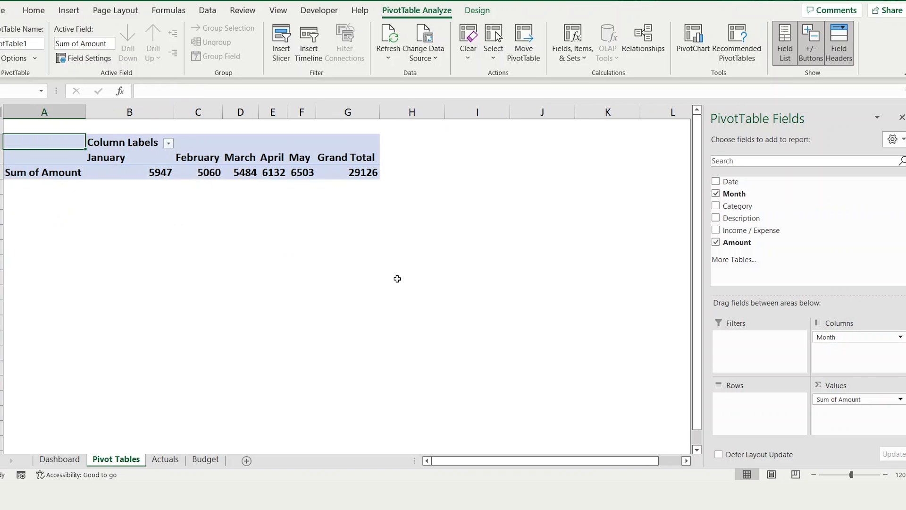
{"action": "left_click_drag", "start_coordinate": [756, 208], "coordinate": [752, 409]}
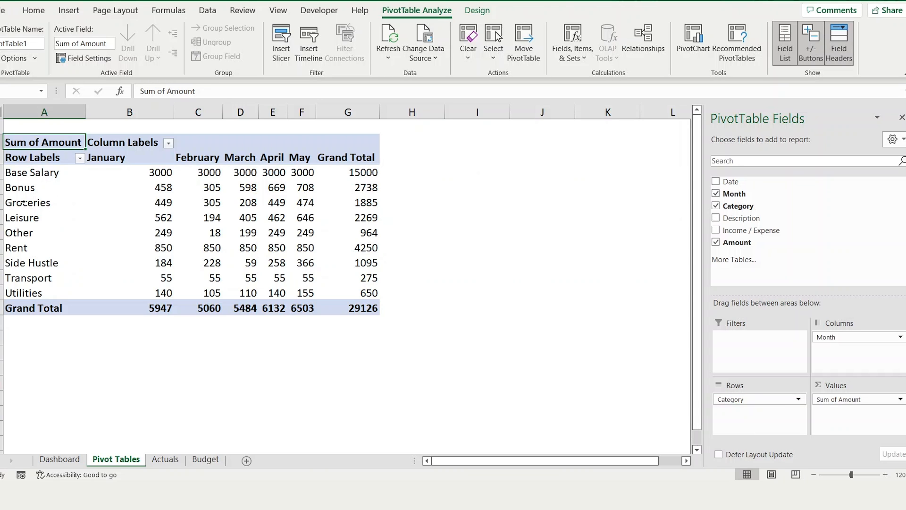
- Filter the PivotTable's row categories to show only Rent
{"action": "left_click", "coordinate": [80, 158]}
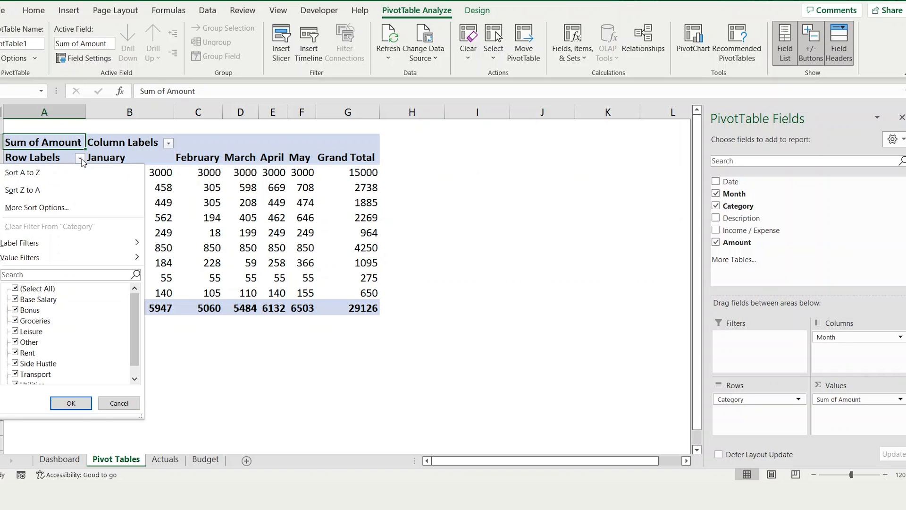
{"action": "left_click", "coordinate": [42, 289]}
{"action": "left_click", "coordinate": [15, 289]}
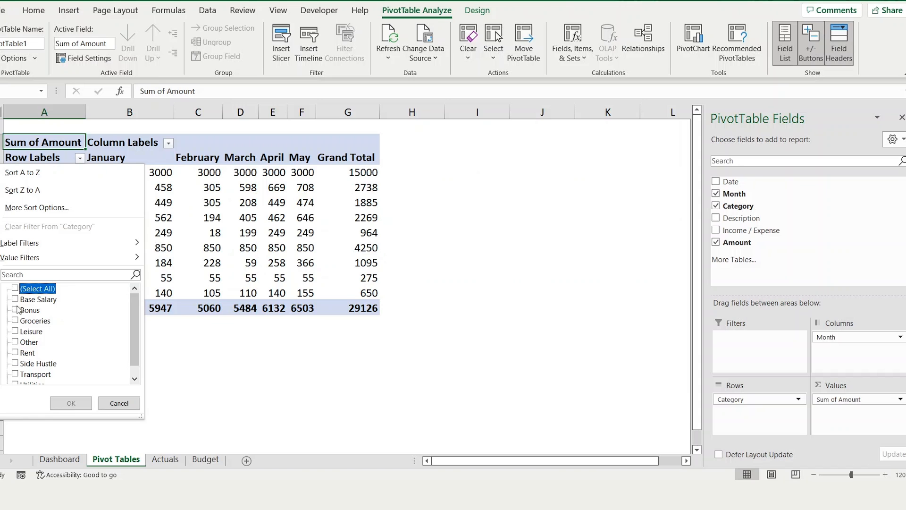
{"action": "left_click", "coordinate": [15, 353]}
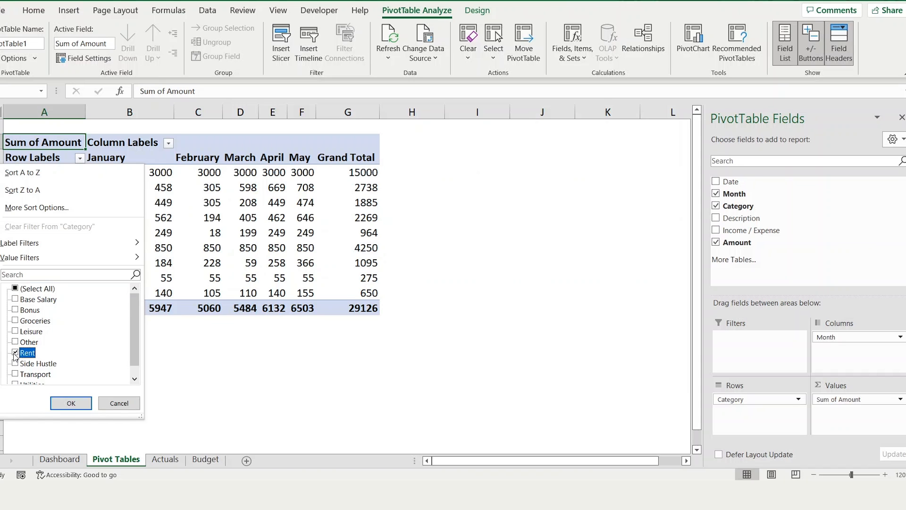
{"action": "key", "text": "Return"}
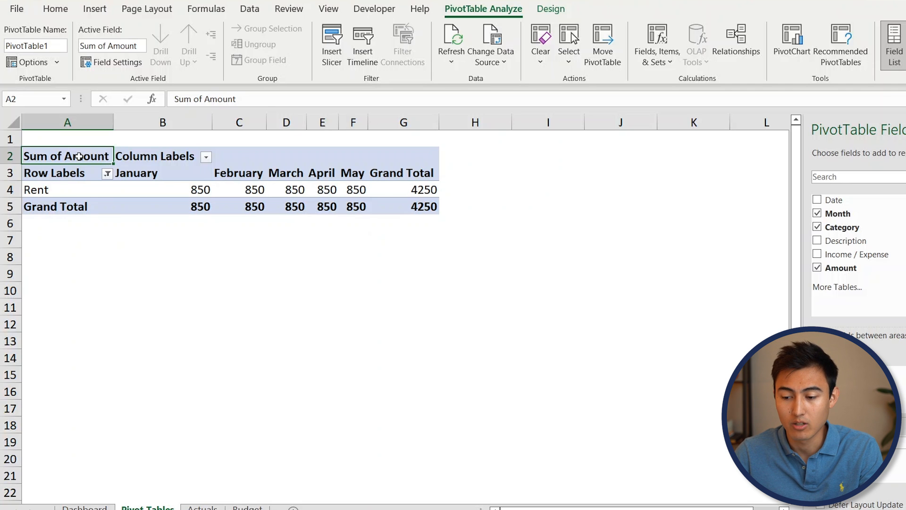
- Select the whole PivotTable holding the Rent category and rename it as Rent
{"action": "key", "text": "ctrl+a"}
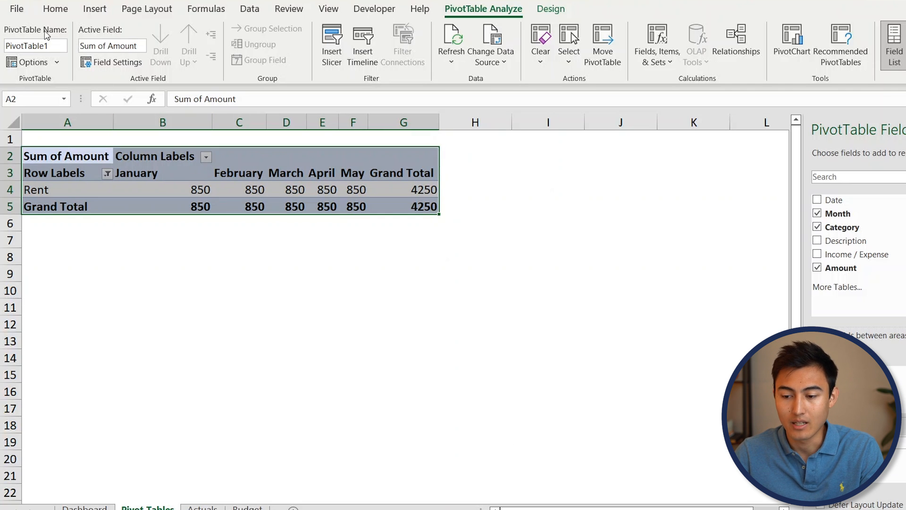
{"action": "double_click", "coordinate": [47, 44]}
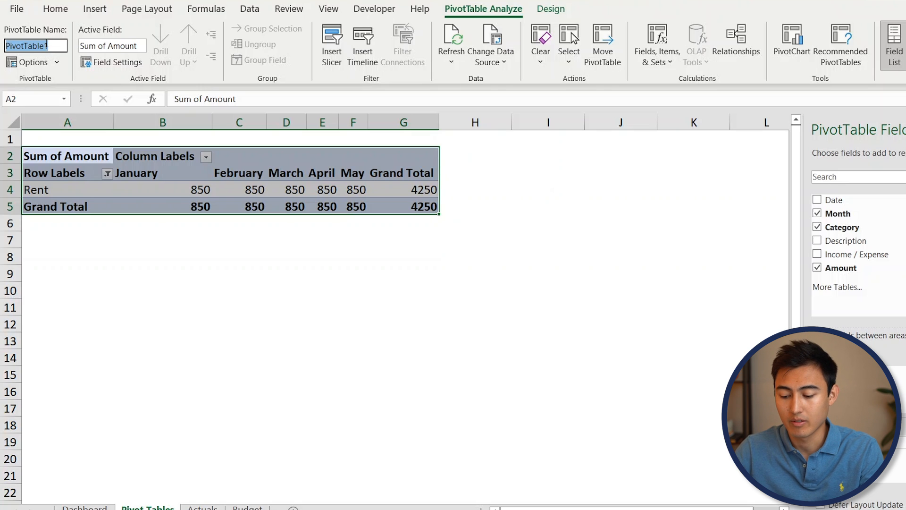
{"action": "type", "text": "RE"}
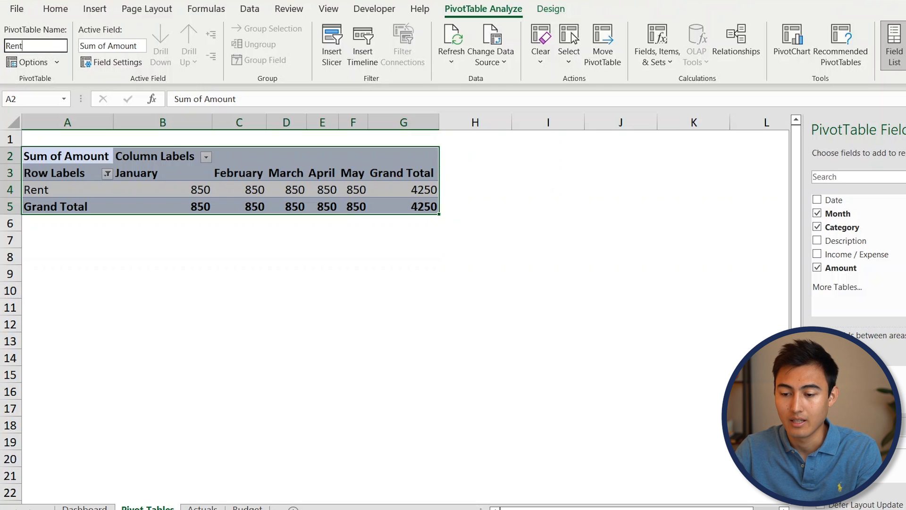
{"action": "key", "text": "Return"}
{"action": "key", "text": "Down"}
{"action": "key", "text": "Down"}
{"action": "key", "text": "Down"}
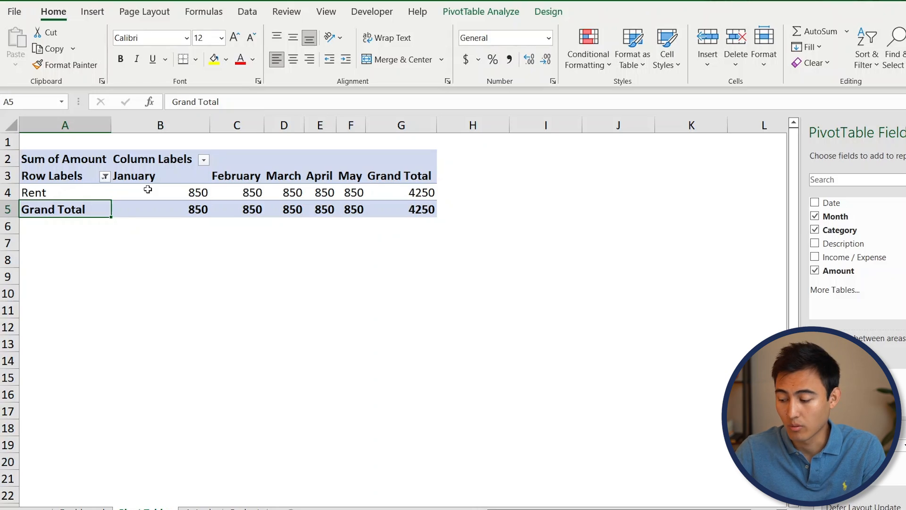
{"action": "key", "text": "ctrl+Page_Up"}
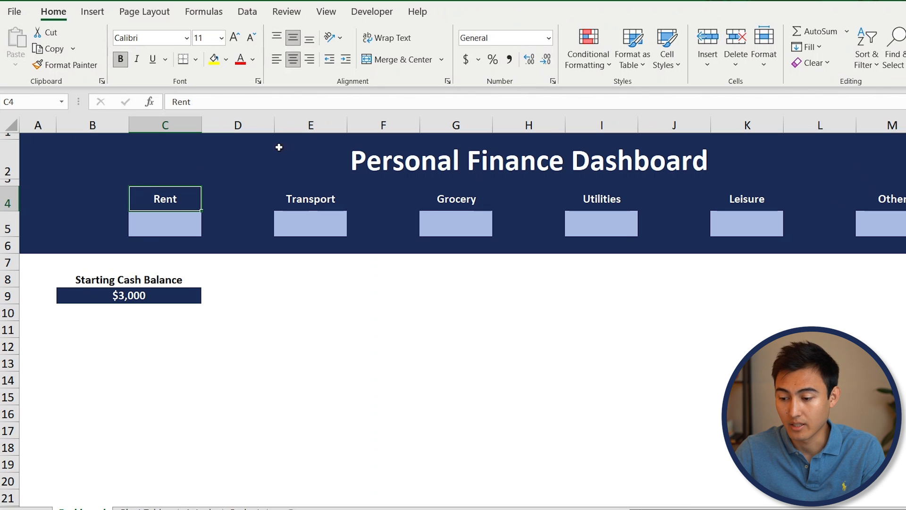
{"action": "key", "text": "ctrl+Page_Down"}
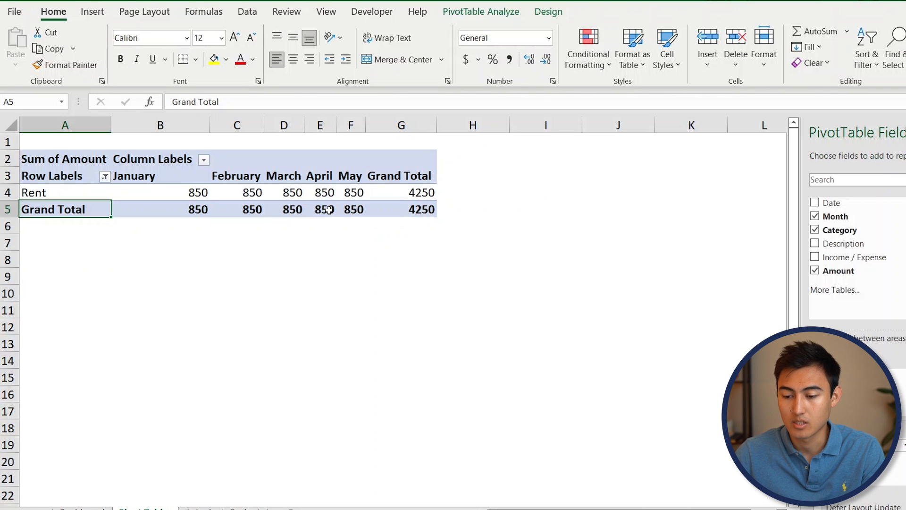
- Copy the whole Rent PivotTable and paste the duplicate beneath it, starting in cell A7
{"action": "key", "text": "Up"}
{"action": "key", "text": "Up"}
{"action": "key", "text": "Up"}
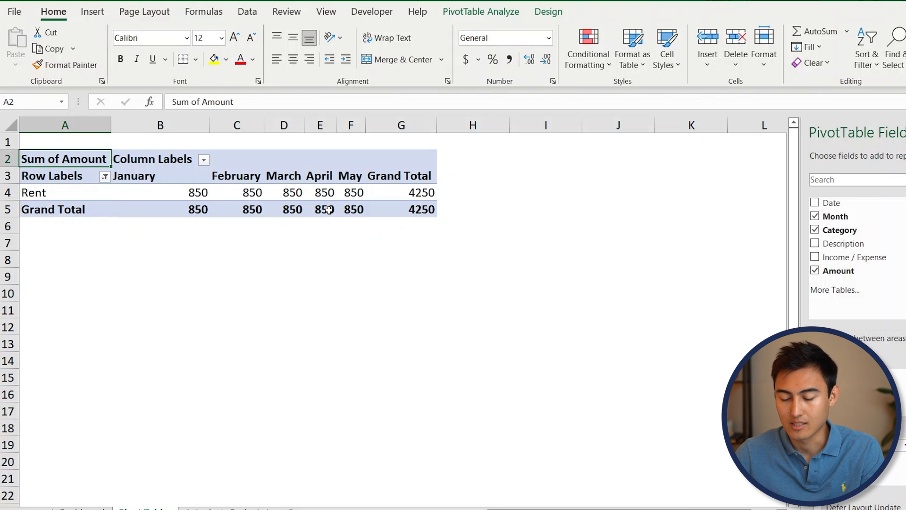
{"action": "key", "text": "ctrl+a"}
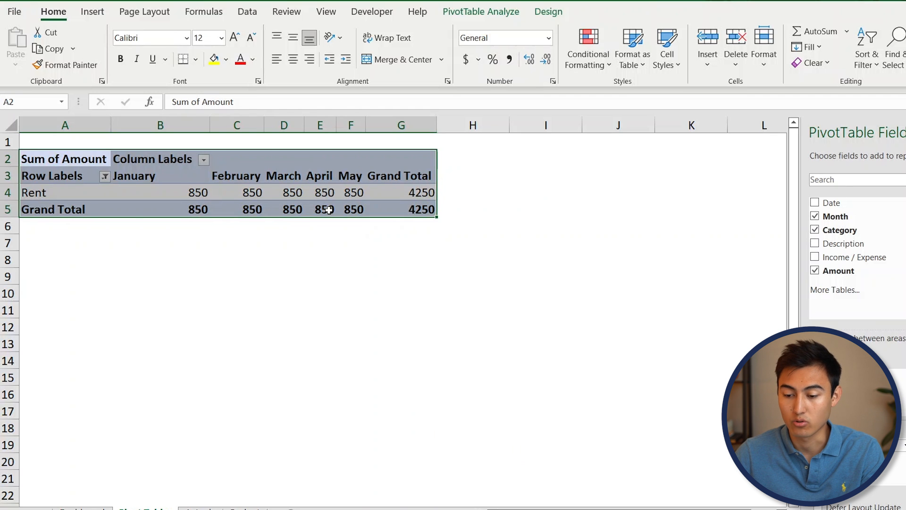
{"action": "key", "text": "ctrl+c"}
{"action": "key", "text": "Down"}
{"action": "key", "text": "Down"}
{"action": "key", "text": "Down"}
{"action": "key", "text": "Down"}
{"action": "key", "text": "Down"}
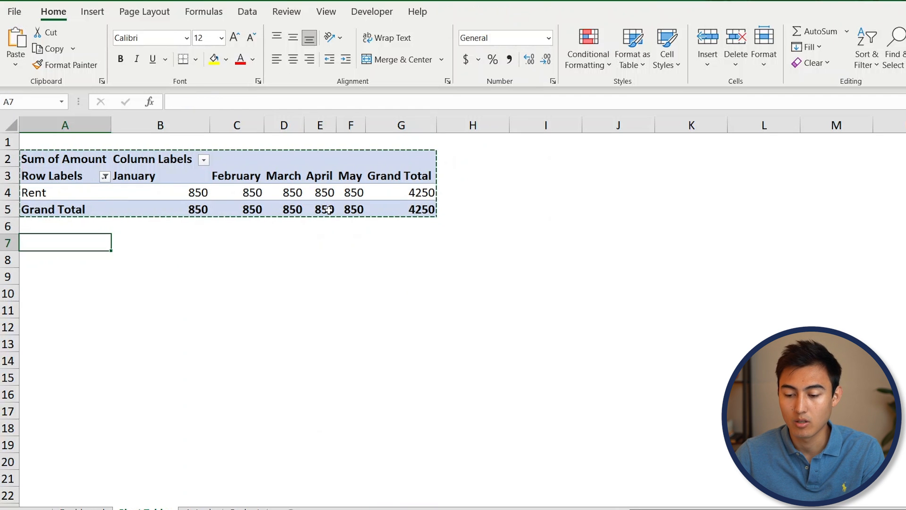
{"action": "key", "text": "ctrl+v"}
- Filter the row categories of the copied PivotTable to show only Transport instead of Rent
{"action": "left_click_drag", "start_coordinate": [141, 344], "coordinate": [103, 260]}
{"action": "left_click", "coordinate": [104, 260]}
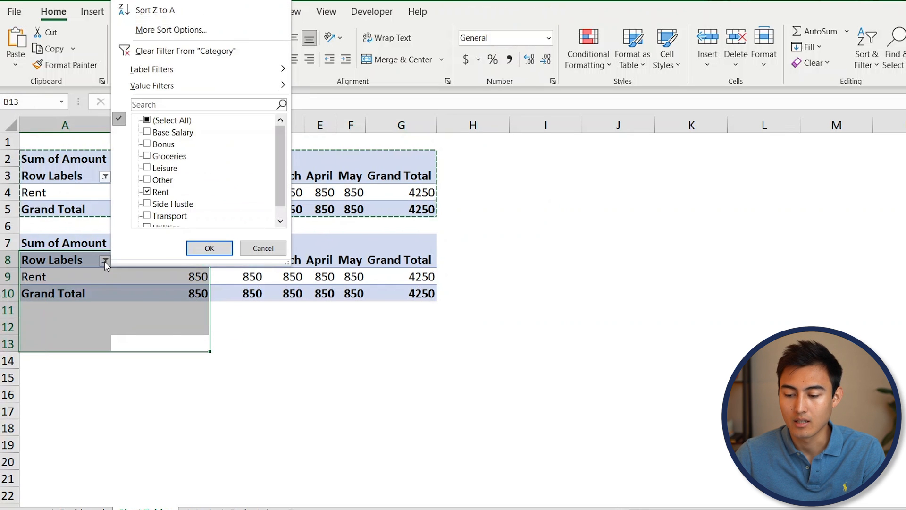
{"action": "left_click", "coordinate": [147, 192]}
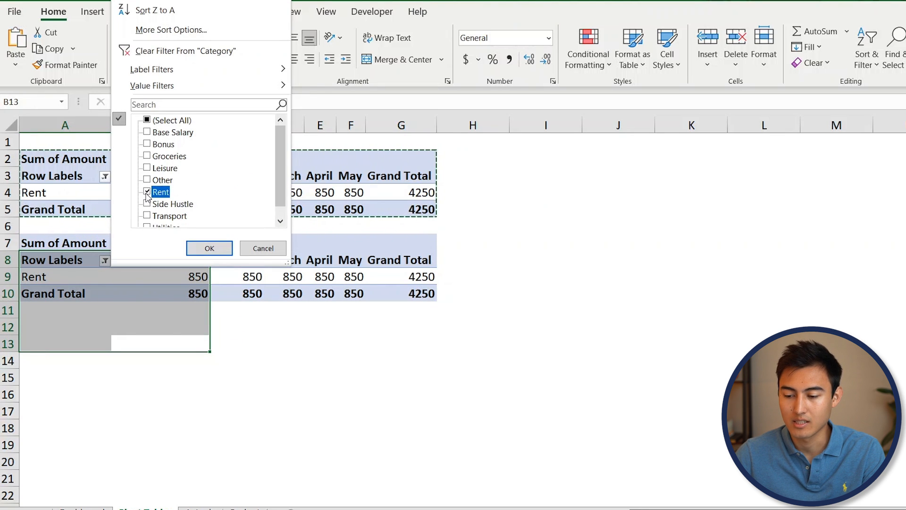
{"action": "left_click", "coordinate": [149, 217]}
{"action": "left_click", "coordinate": [149, 216]}
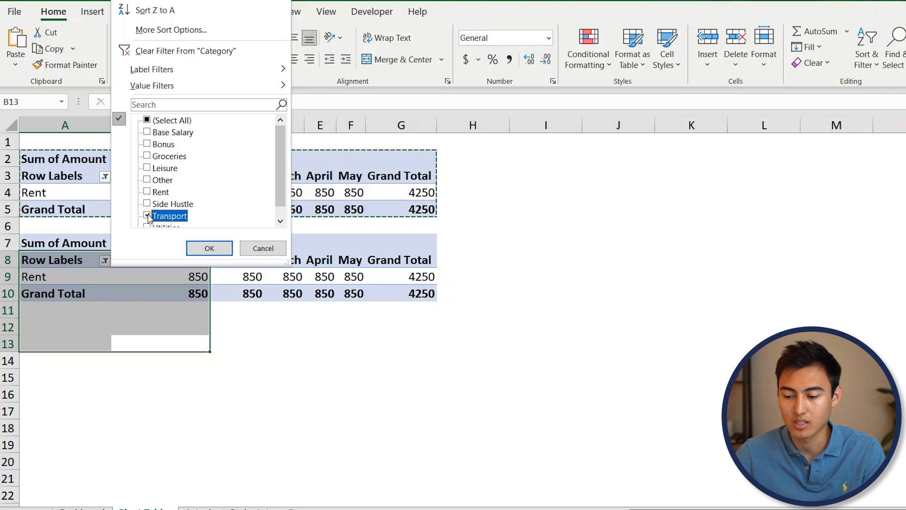
{"action": "key", "text": "Return"}
- Select the whole Transport PivotTable and rename it as TransportA
{"action": "key", "text": "Up"}
{"action": "key", "text": "Up"}
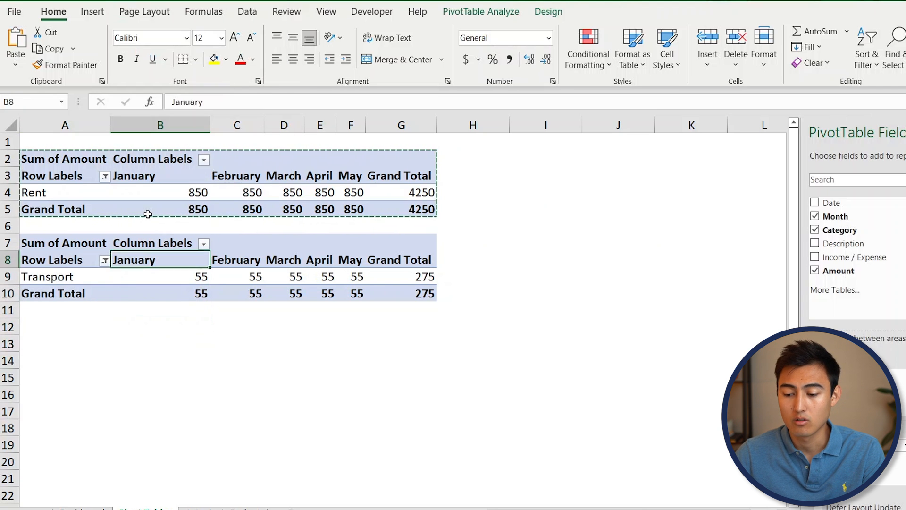
{"action": "key", "text": "Up"}
{"action": "key", "text": "Left"}
{"action": "key", "text": "shift+Down"}
{"action": "key", "text": "shift+Down"}
{"action": "key", "text": "shift+Down"}
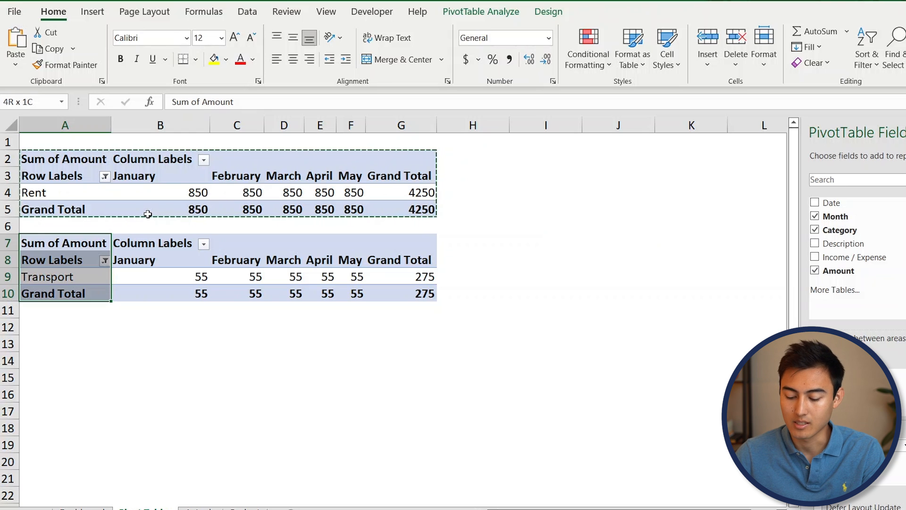
{"action": "type", "text": "a"}
{"action": "key", "text": "Escape"}
{"action": "key", "text": "ctrl+a"}
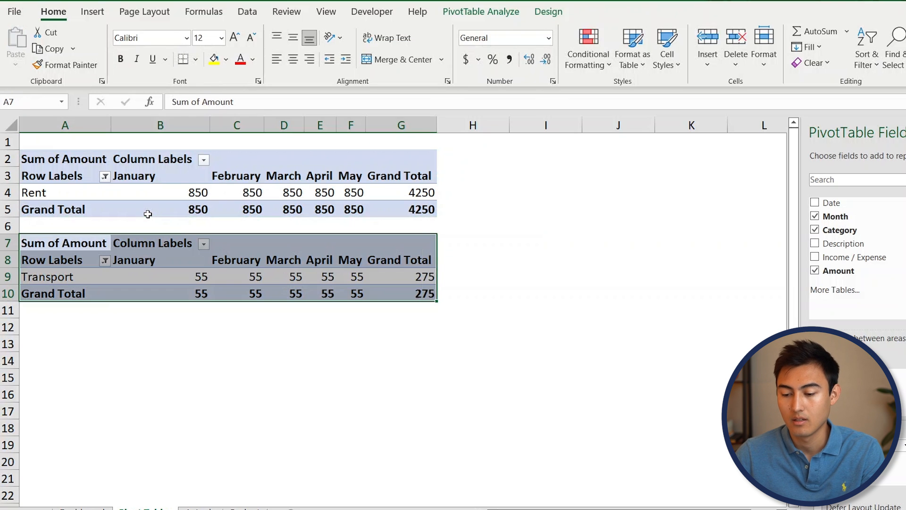
{"action": "left_click", "coordinate": [451, 18]}
{"action": "left_click", "coordinate": [45, 50]}
{"action": "type", "text": "TransportA"}
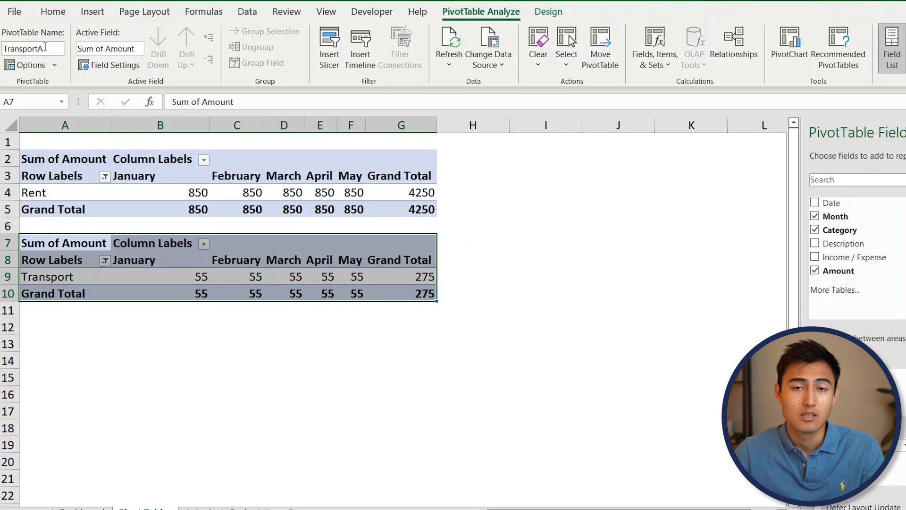
{"action": "key", "text": "Return"}
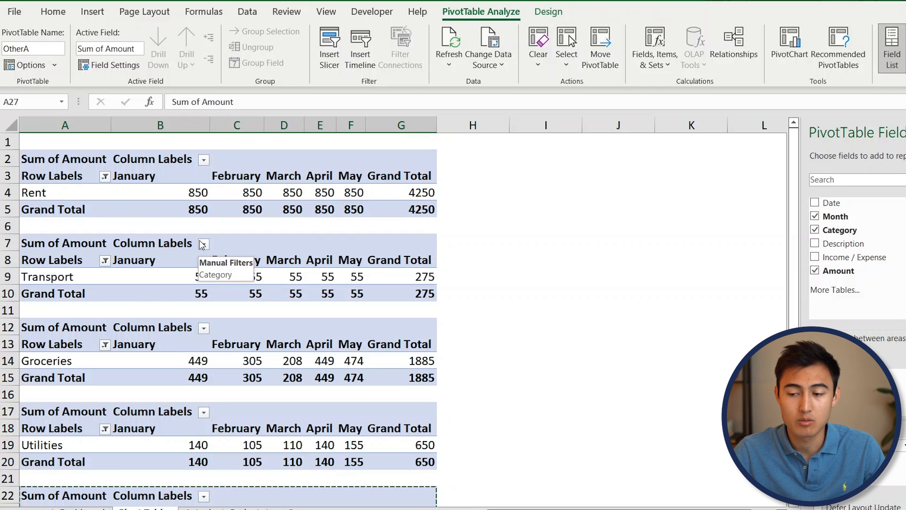
- Link the Rent cell C5 on the Dashboard sheet to Rent's grand total in cell G4 of the Pivot Tables sheet
{"action": "key", "text": "ctrl+Page_Up"}
{"action": "key", "text": "Down"}
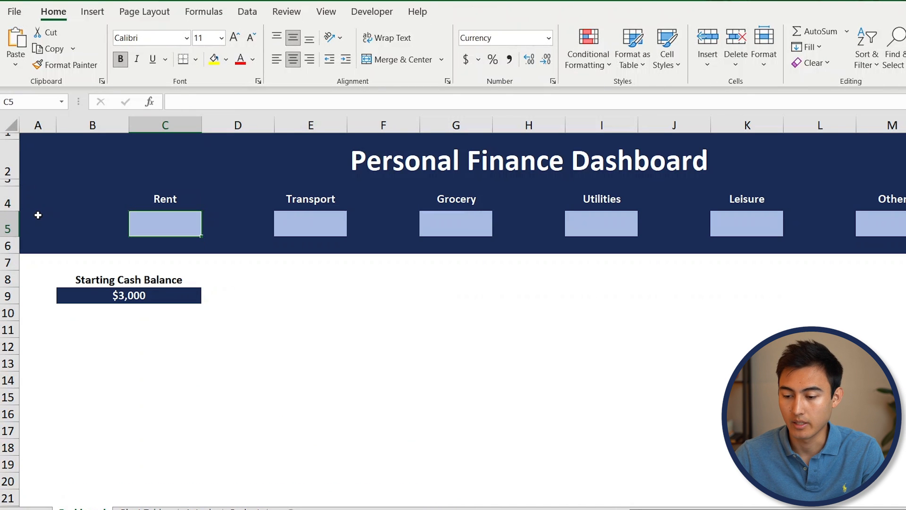
{"action": "type", "text": "="}
{"action": "key", "text": "ctrl+Page_Down"}
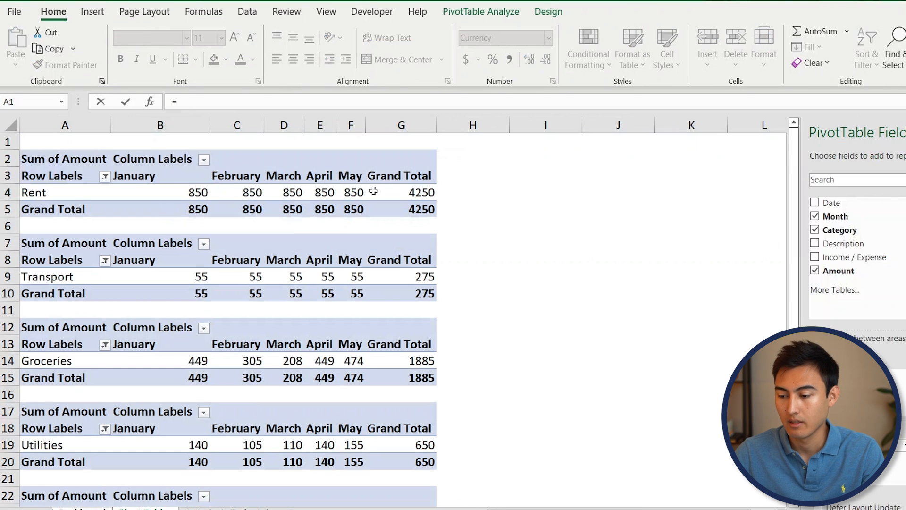
{"action": "left_click", "coordinate": [418, 192]}
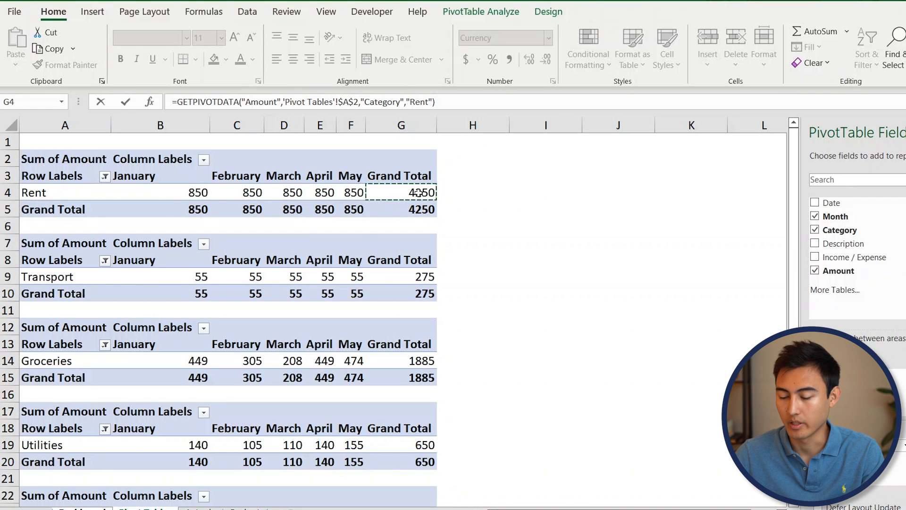
{"action": "key", "text": "Return"}
- Link the Transport cell E5 on the Dashboard to Transport's grand total in cell G9 of the Pivot Tables sheet
{"action": "key", "text": "Up"}
{"action": "key", "text": "Right"}
{"action": "key", "text": "Right"}
{"action": "type", "text": "="}
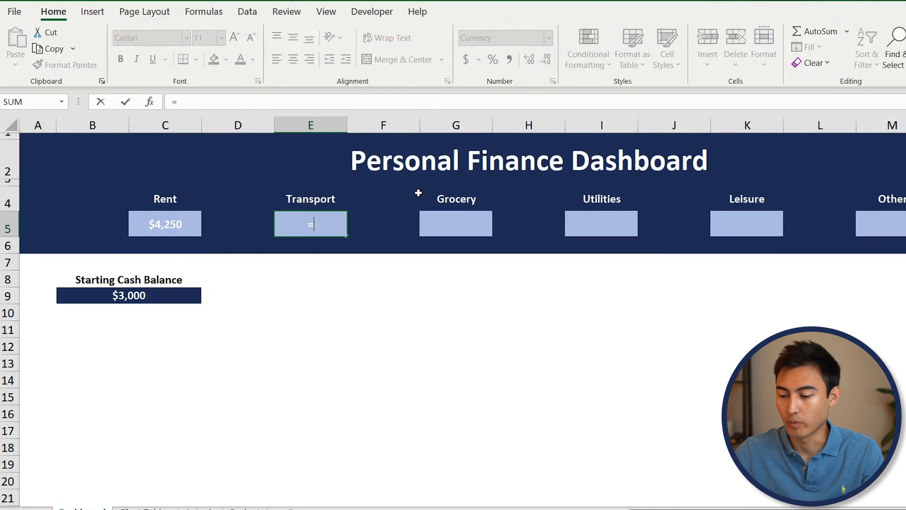
{"action": "key", "text": "ctrl+Page_Down"}
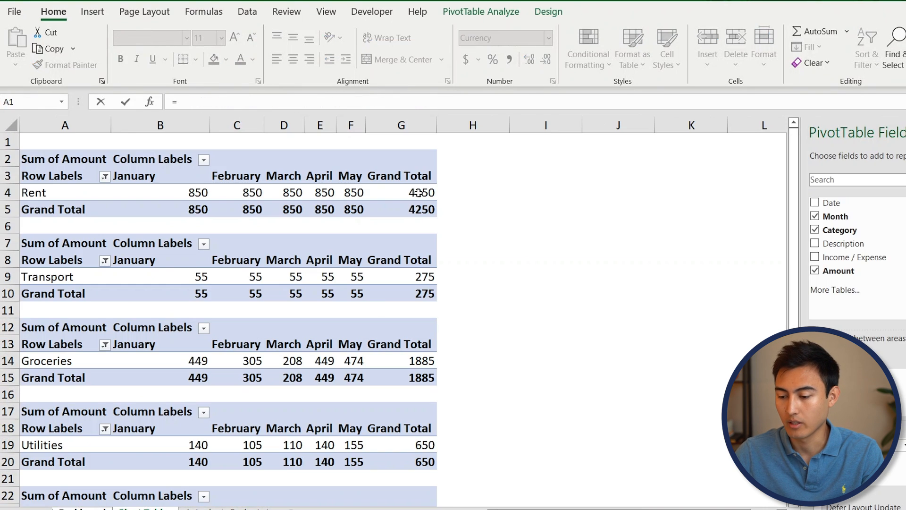
{"action": "left_click", "coordinate": [405, 277]}
{"action": "key", "text": "Return"}
- Link the Grocery cell G5 on the Dashboard to the Groceries grand total from the Pivot Tables sheet
{"action": "key", "text": "Up"}
{"action": "key", "text": "Right"}
{"action": "key", "text": "Right"}
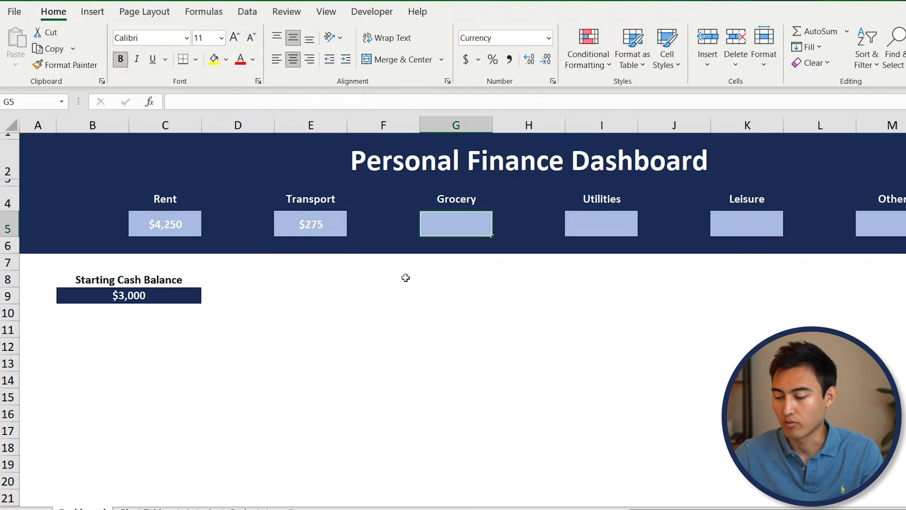
{"action": "type", "text": "="}
{"action": "key", "text": "ctrl+Page_Down"}
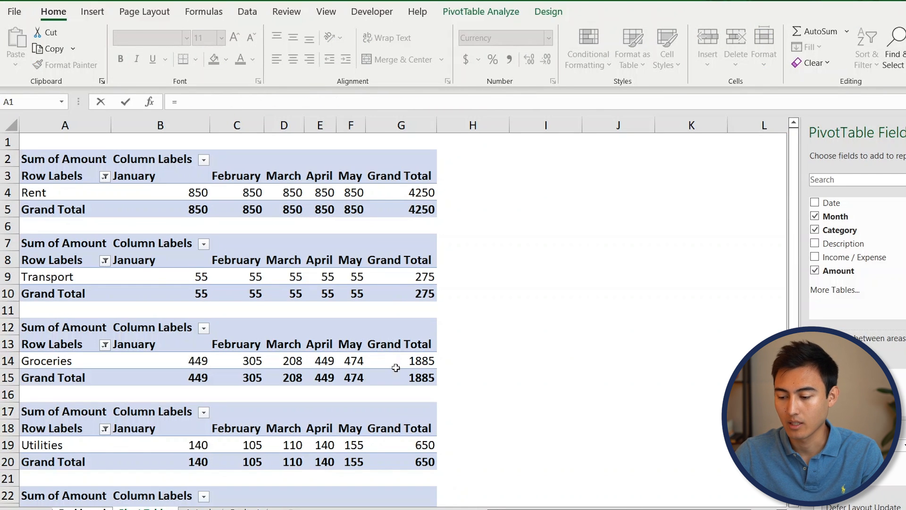
{"action": "left_click", "coordinate": [396, 368]}
{"action": "key", "text": "Return"}
- Link the Utilities cell I5 on the Dashboard to the Utilities grand total in cell G19 of the Pivot Tables sheet
{"action": "key", "text": "Up"}
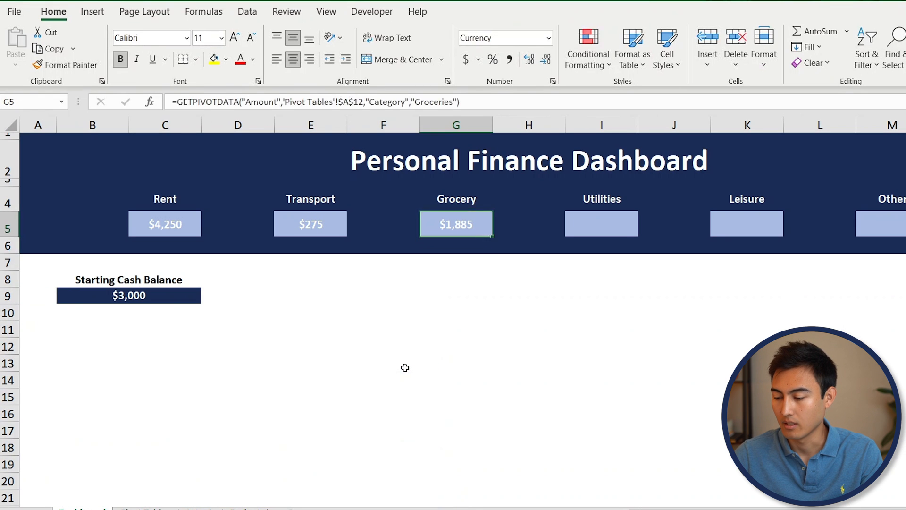
{"action": "key", "text": "Right"}
{"action": "key", "text": "Right"}
{"action": "type", "text": "="}
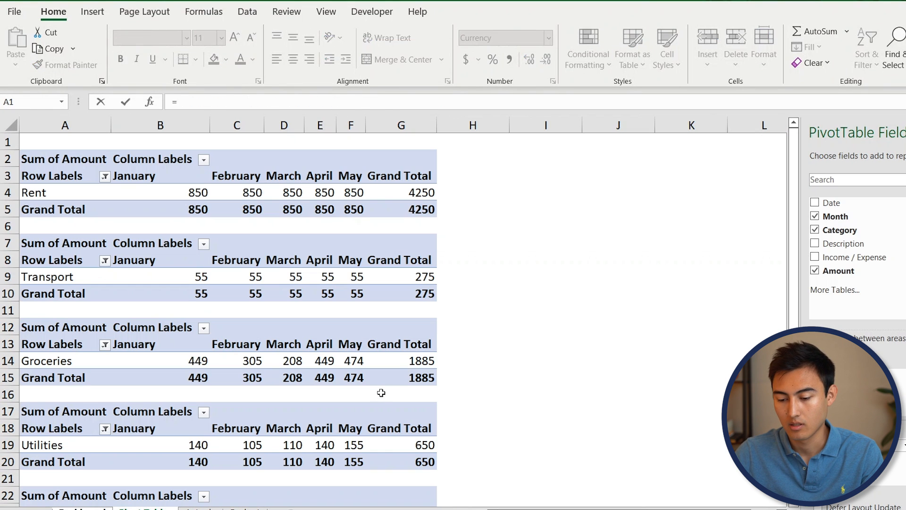
{"action": "left_click", "coordinate": [402, 438]}
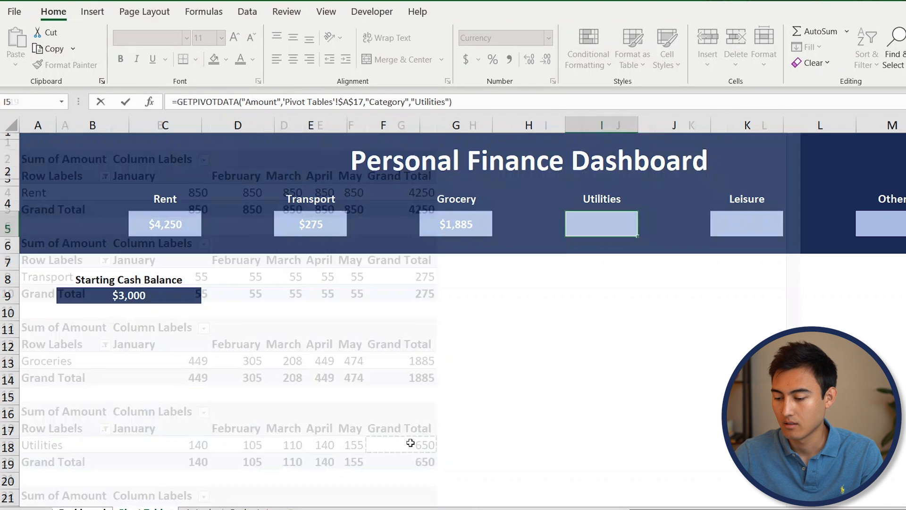
{"action": "key", "text": "Return"}
- Link the Leisure cell K5 on the Dashboard to the Leisure grand total in cell G24 of the Pivot Tables sheet
{"action": "key", "text": "Up"}
{"action": "key", "text": "Right"}
{"action": "key", "text": "Right"}
{"action": "type", "text": "="}
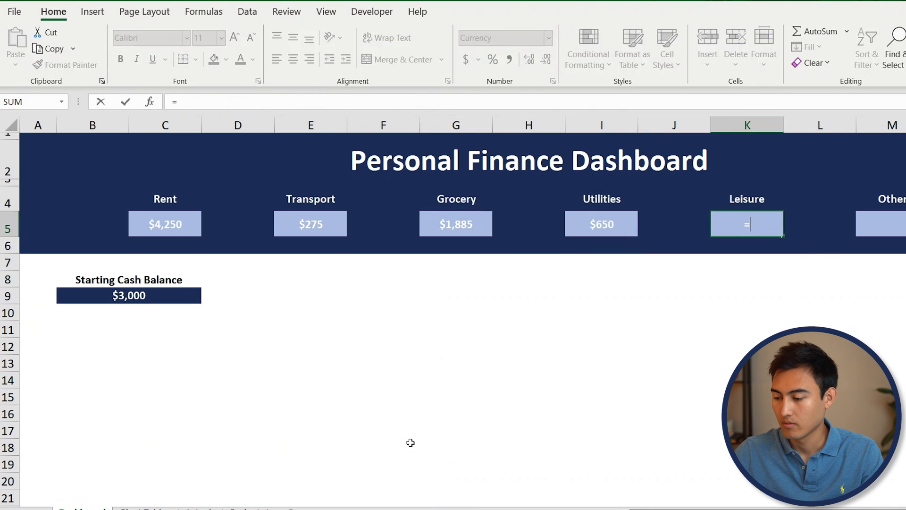
{"action": "key", "text": "ctrl+Page_Down"}
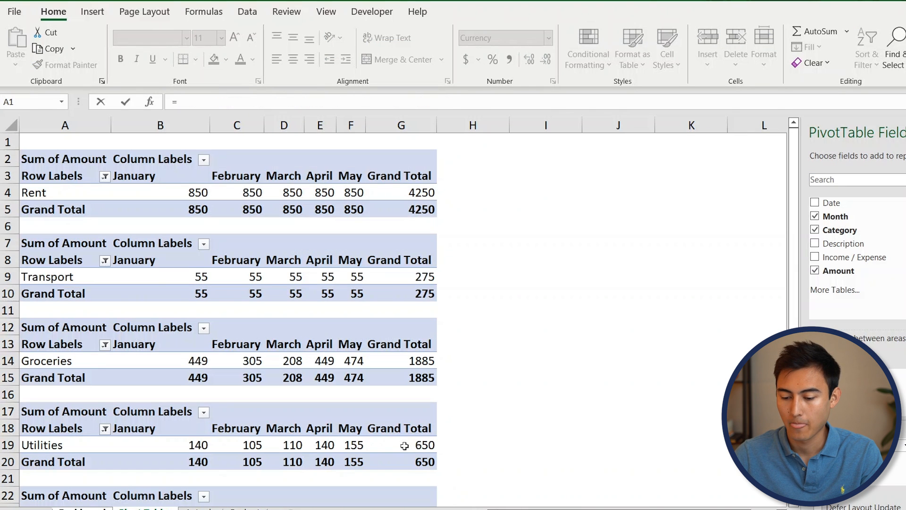
{"action": "scroll", "coordinate": [374, 461], "scroll_direction": "down", "scroll_amount": 3}
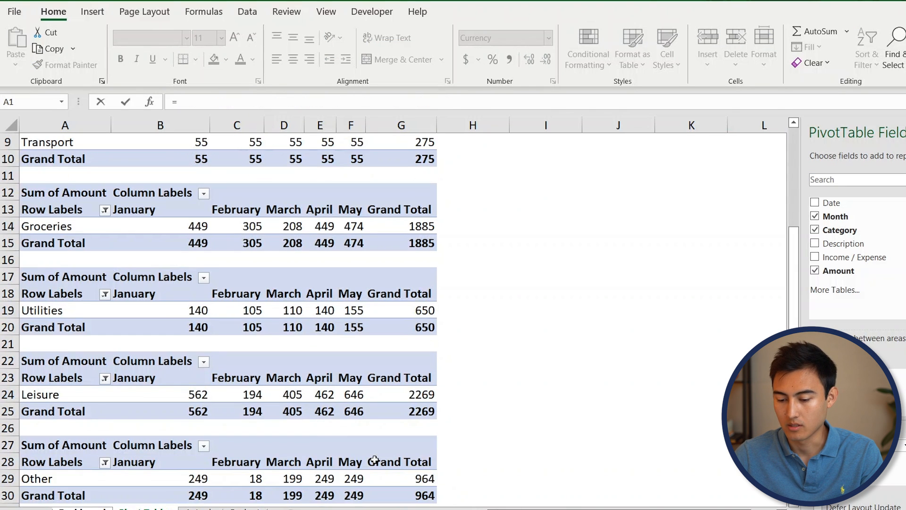
{"action": "left_click", "coordinate": [428, 395]}
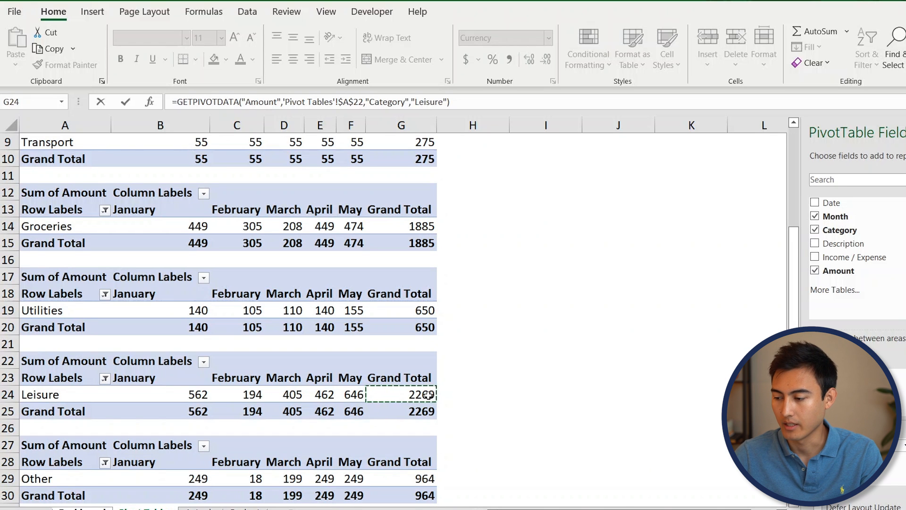
{"action": "key", "text": "Return"}
- Link the Other cell M5 on the Dashboard to the Other grand total in cell G29, and return to the Pivot Tables sheet
{"action": "key", "text": "Up"}
{"action": "key", "text": "Right"}
{"action": "key", "text": "Right"}
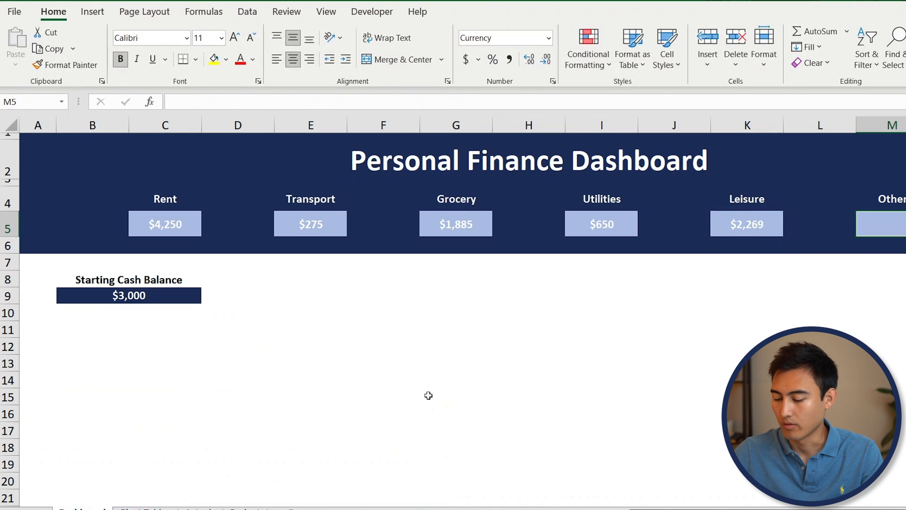
{"action": "type", "text": "="}
{"action": "key", "text": "ctrl+Page_Down"}
{"action": "scroll", "coordinate": [428, 395], "scroll_direction": "down", "scroll_amount": 2}
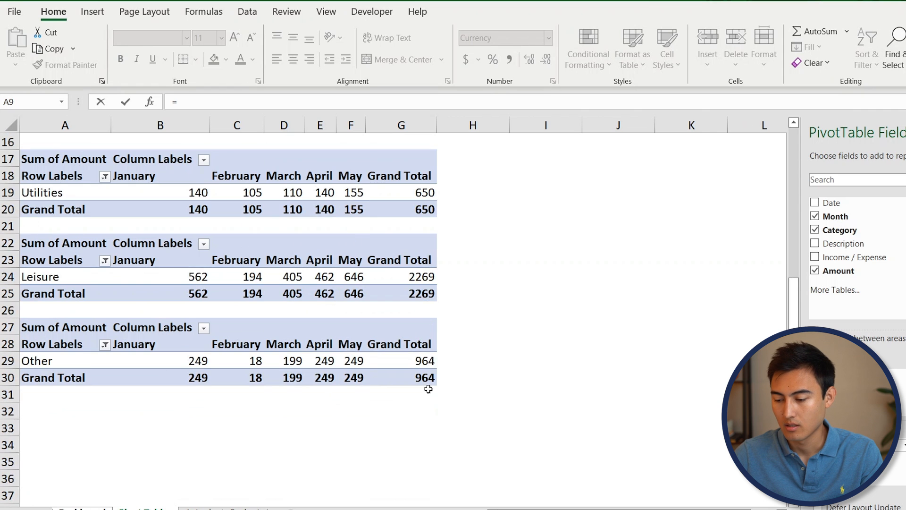
{"action": "left_click", "coordinate": [428, 361]}
{"action": "key", "text": "Return"}
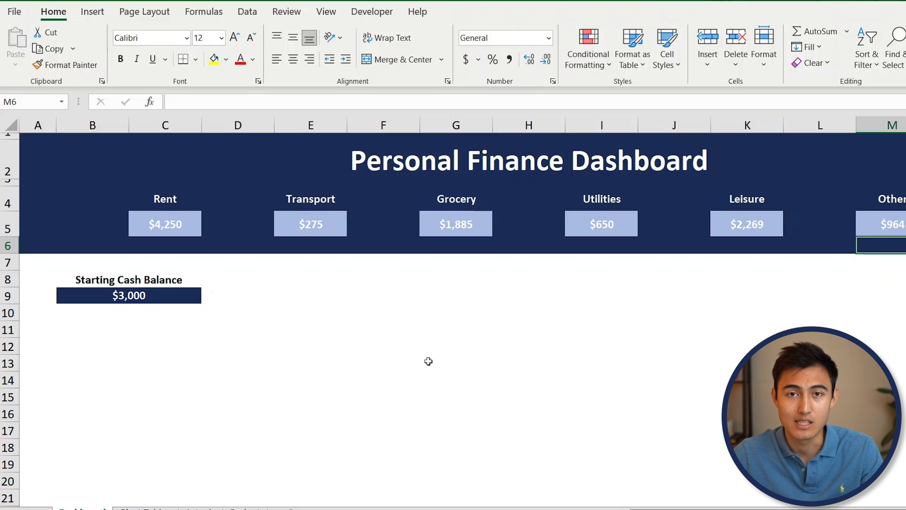
{"action": "key", "text": "ctrl+Page_Down"}
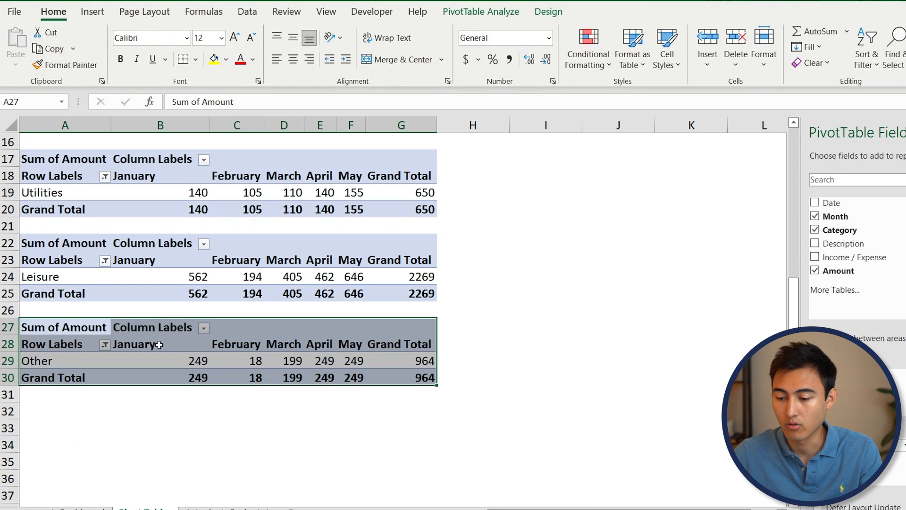
- Insert a Month slicer for the Rent PivotTable on the Pivot Tables sheet
{"action": "key", "text": "Up"}
{"action": "key", "text": "Up"}
{"action": "key", "text": "Up"}
{"action": "key", "text": "Up"}
{"action": "key", "text": "Up"}
{"action": "key", "text": "Up"}
{"action": "key", "text": "Up"}
{"action": "key", "text": "Up"}
{"action": "key", "text": "Up"}
{"action": "key", "text": "Up"}
{"action": "key", "text": "Up"}
{"action": "key", "text": "Up"}
{"action": "key", "text": "Up"}
{"action": "key", "text": "Up"}
{"action": "key", "text": "Up"}
{"action": "key", "text": "Up"}
{"action": "key", "text": "Up"}
{"action": "key", "text": "Up"}
{"action": "key", "text": "Up"}
{"action": "key", "text": "Up"}
{"action": "key", "text": "Up"}
{"action": "key", "text": "Up"}
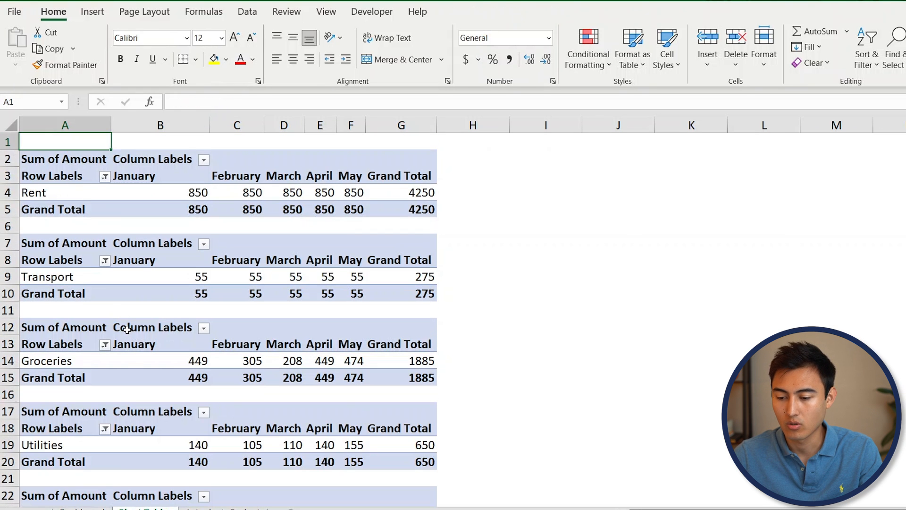
{"action": "left_click", "coordinate": [356, 193]}
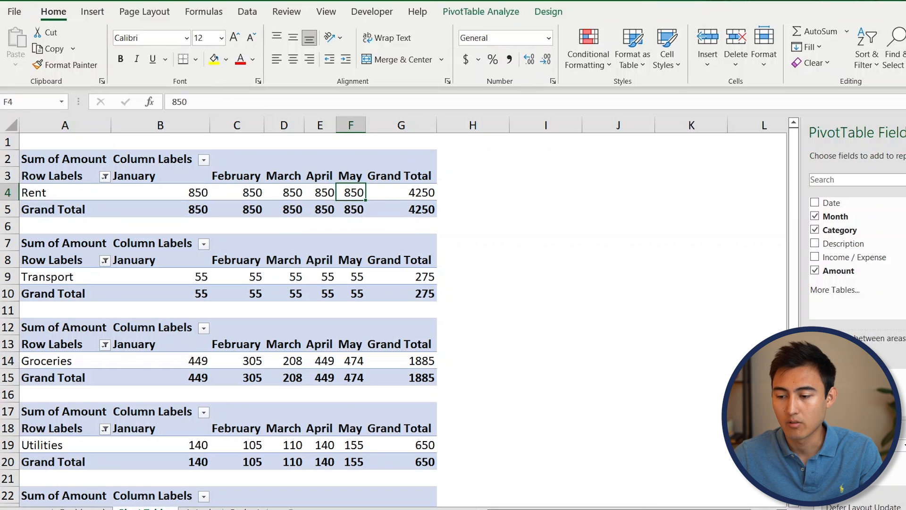
{"action": "left_click", "coordinate": [502, 11]}
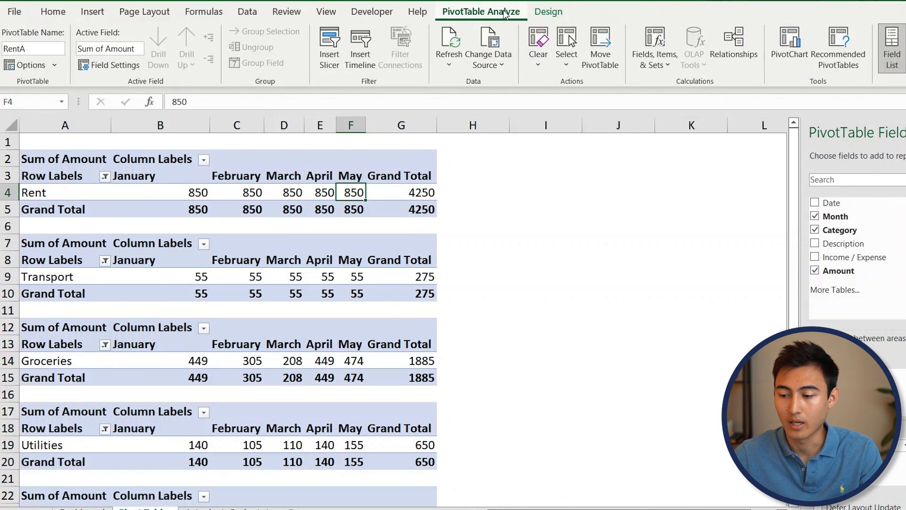
{"action": "left_click", "coordinate": [327, 43]}
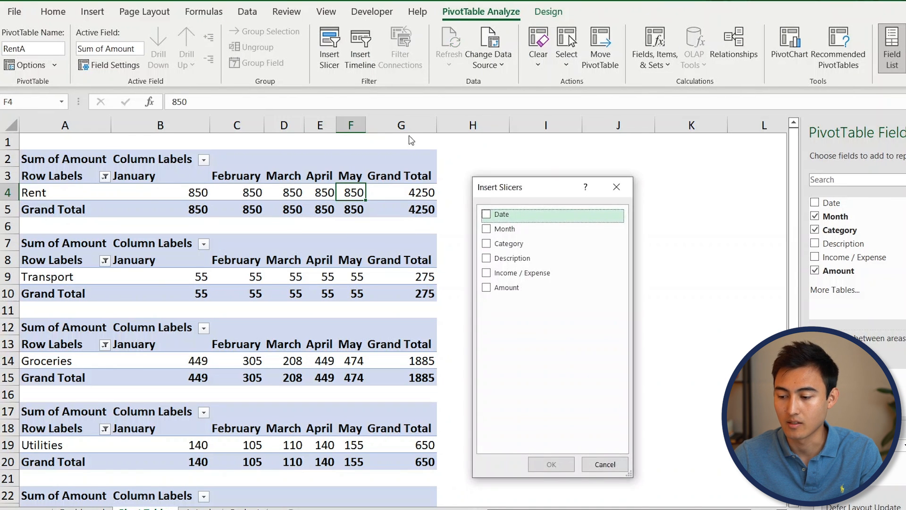
{"action": "left_click", "coordinate": [486, 229]}
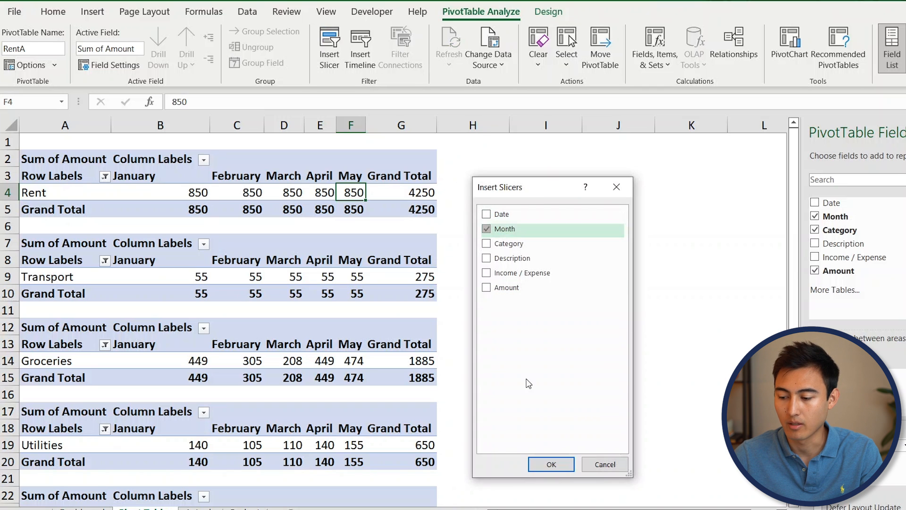
{"action": "left_click", "coordinate": [545, 465]}
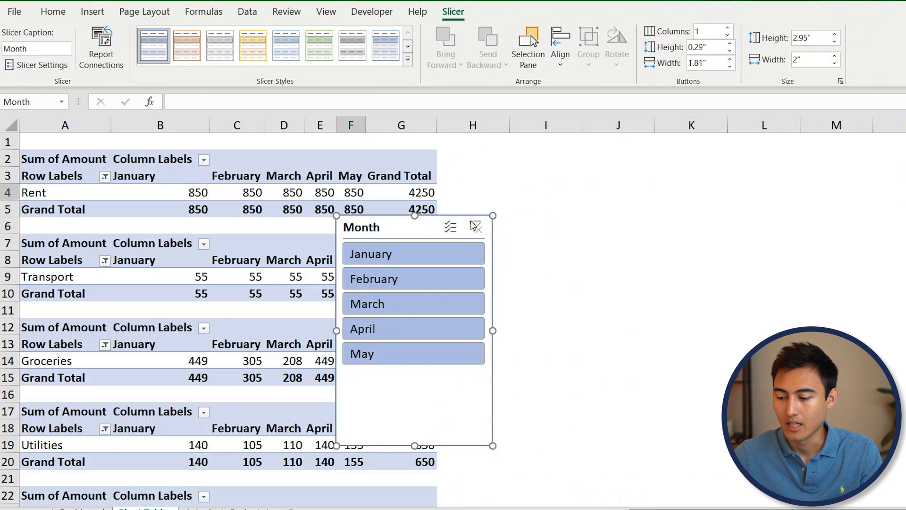
- Cut the Month slicer, paste it onto the Dashboard sheet at B10, and position it just below the Starting Cash Balance
{"action": "key", "text": "ctrl+x"}
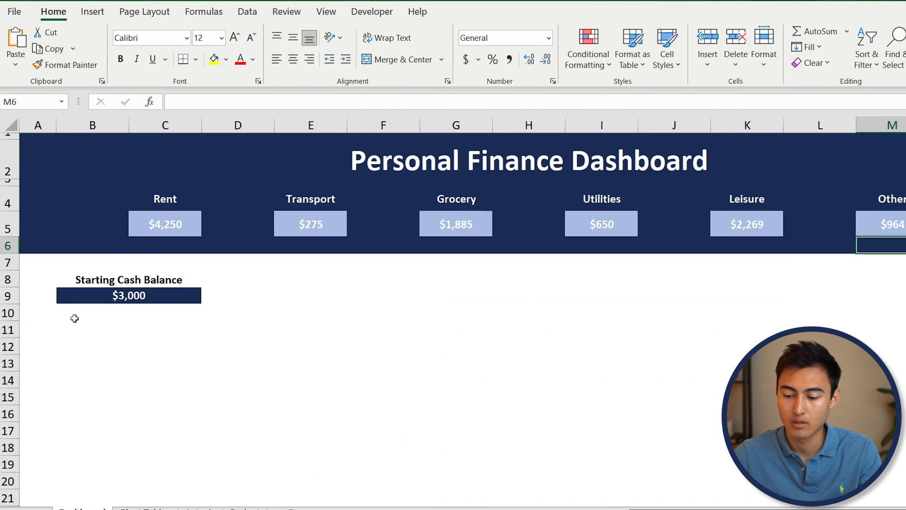
{"action": "left_click", "coordinate": [74, 318]}
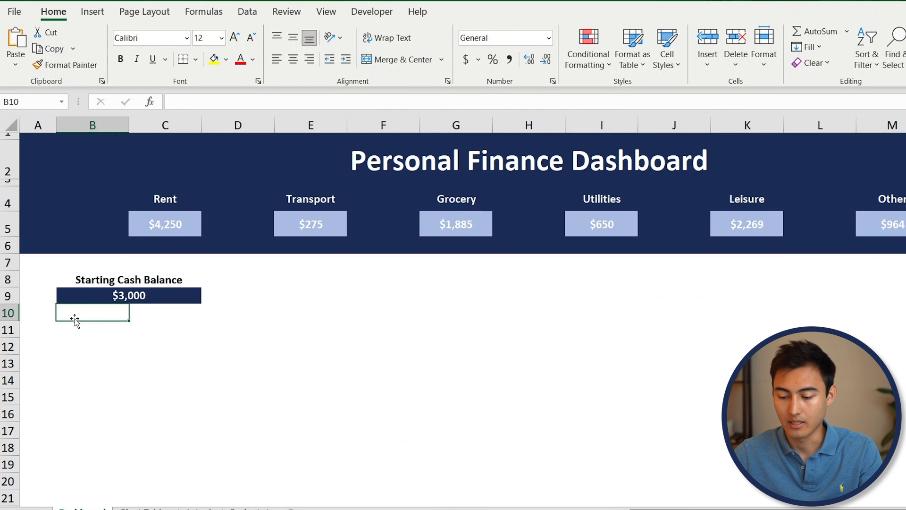
{"action": "key", "text": "ctrl+v"}
{"action": "mouse_move", "coordinate": [112, 316]}
{"action": "left_mouse_down"}
{"action": "mouse_move", "coordinate": [98, 339]}
{"action": "mouse_move", "coordinate": [105, 329]}
{"action": "left_mouse_up"}
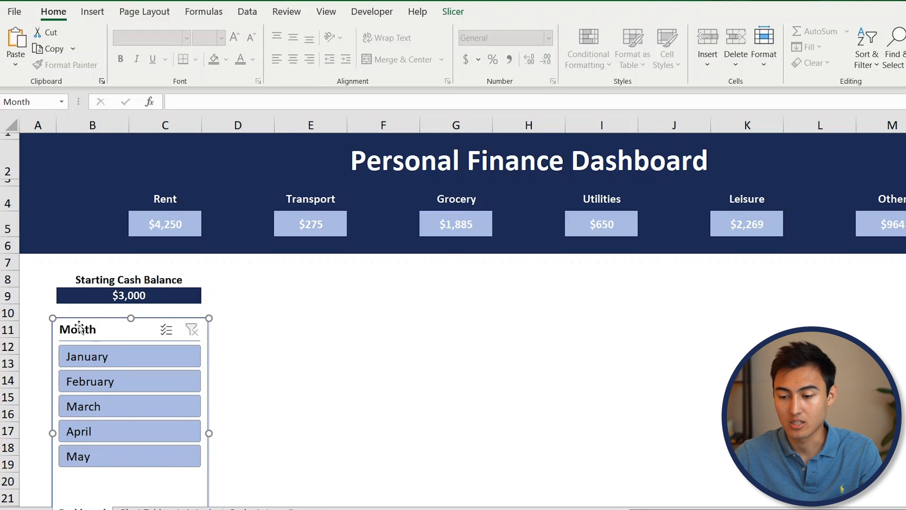
- Change the Month slicer's caption to Actuals
{"action": "left_click", "coordinate": [455, 12]}
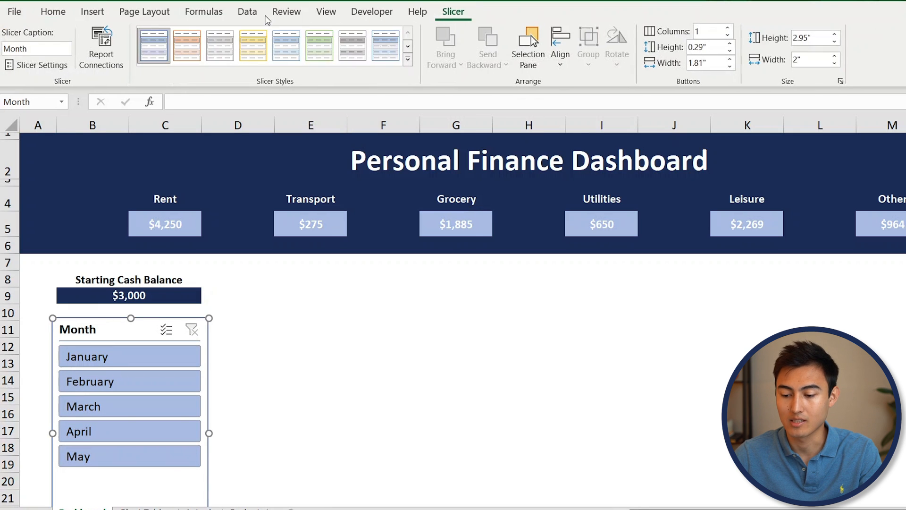
{"action": "left_click", "coordinate": [48, 49]}
{"action": "left_click", "coordinate": [48, 49]}
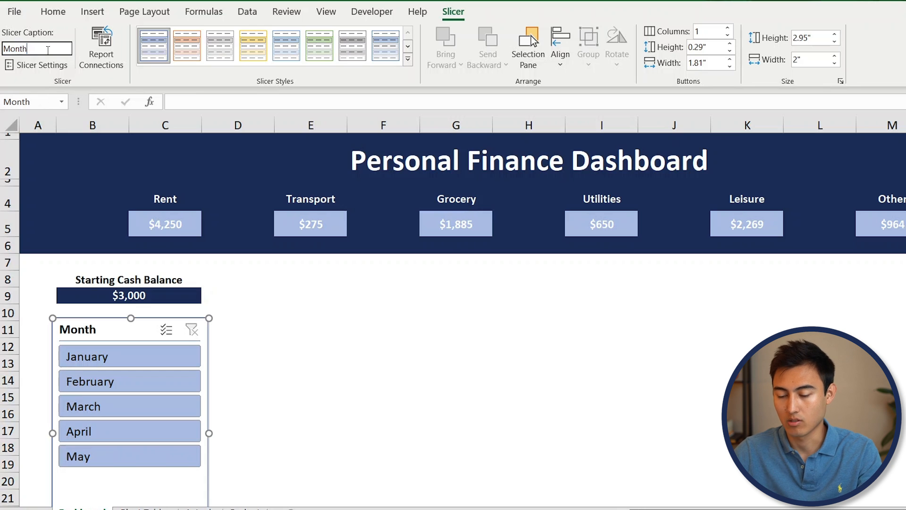
{"action": "double_click", "coordinate": [47, 49]}
{"action": "type", "text": "Actuals"}
{"action": "key", "text": "Return"}
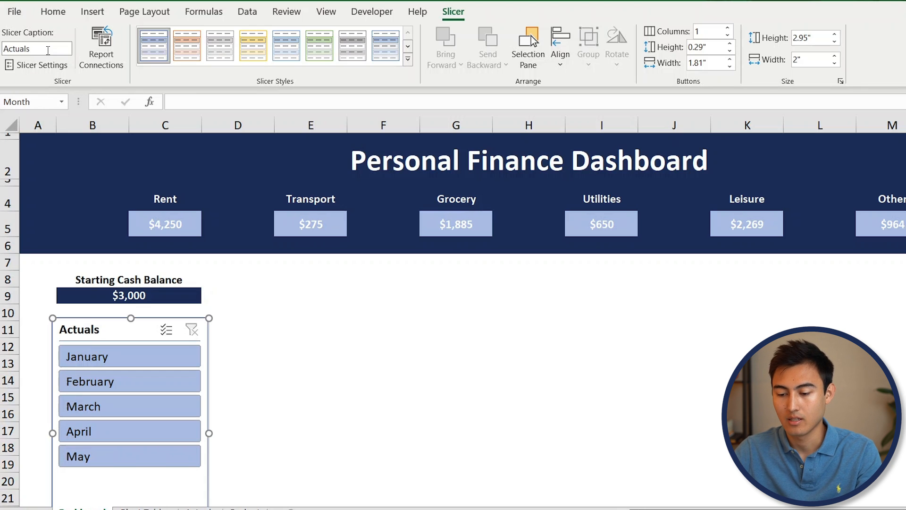
- Filter the Actuals slicer to January and connect it to the GroceriesA, LeisureA, OtherA, TransportA and UtilitiesA PivotTables as well
{"action": "left_click", "coordinate": [118, 363]}
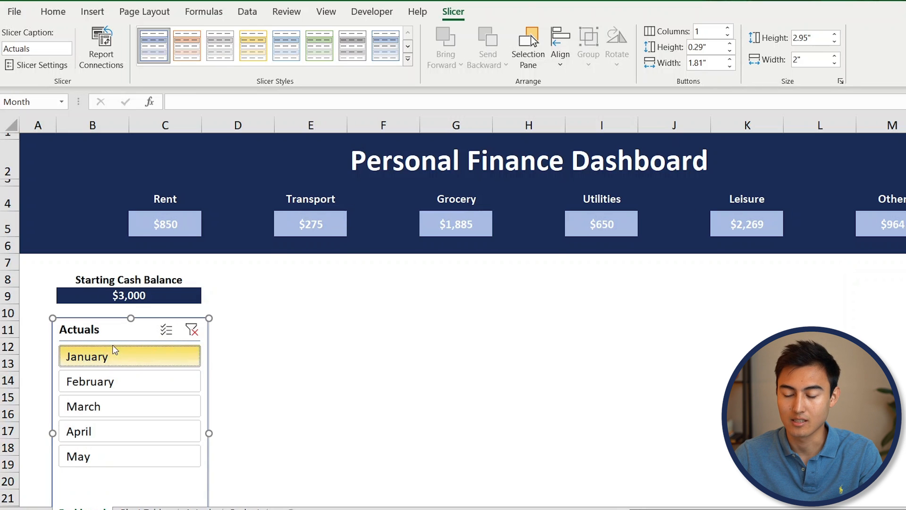
{"action": "left_click", "coordinate": [101, 45]}
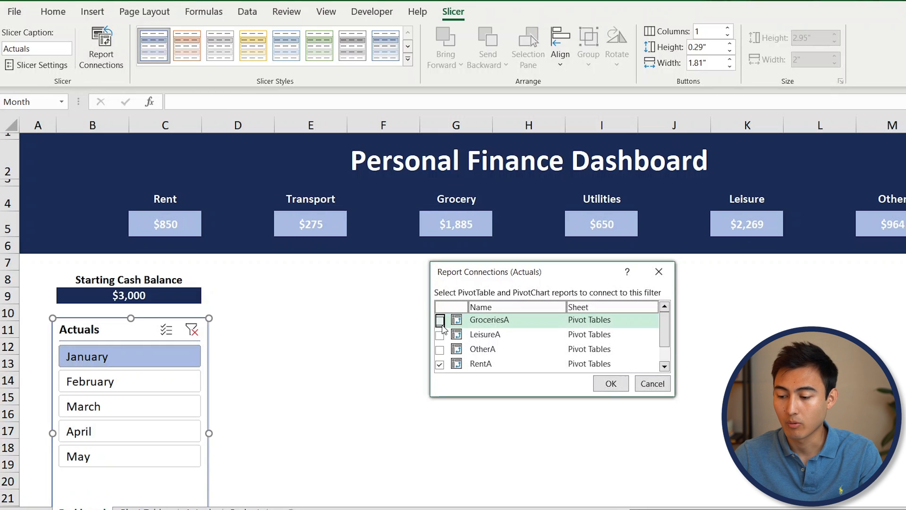
{"action": "left_click_drag", "start_coordinate": [664, 339], "coordinate": [664, 355]}
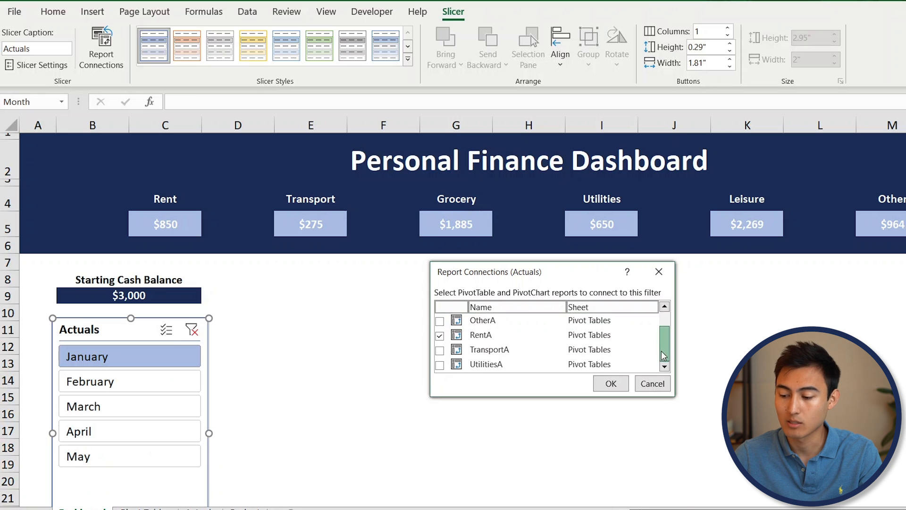
{"action": "scroll", "coordinate": [472, 326], "scroll_direction": "up", "scroll_amount": 2}
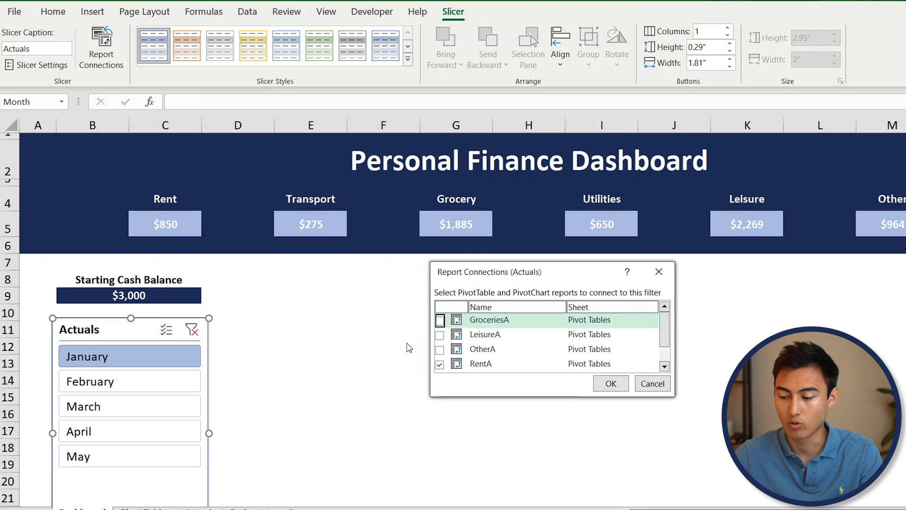
{"action": "left_click", "coordinate": [440, 320]}
{"action": "left_click", "coordinate": [440, 335]}
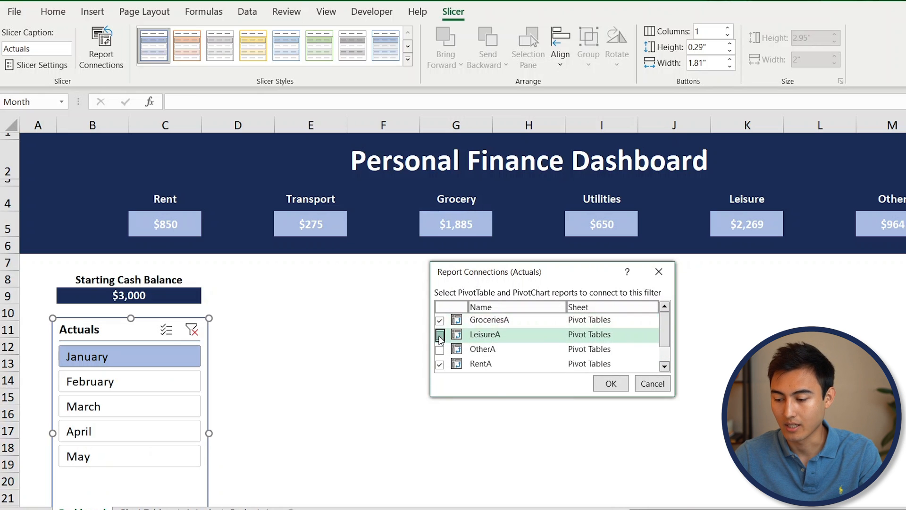
{"action": "left_click", "coordinate": [439, 350]}
{"action": "scroll", "coordinate": [440, 352], "scroll_direction": "down", "scroll_amount": 1}
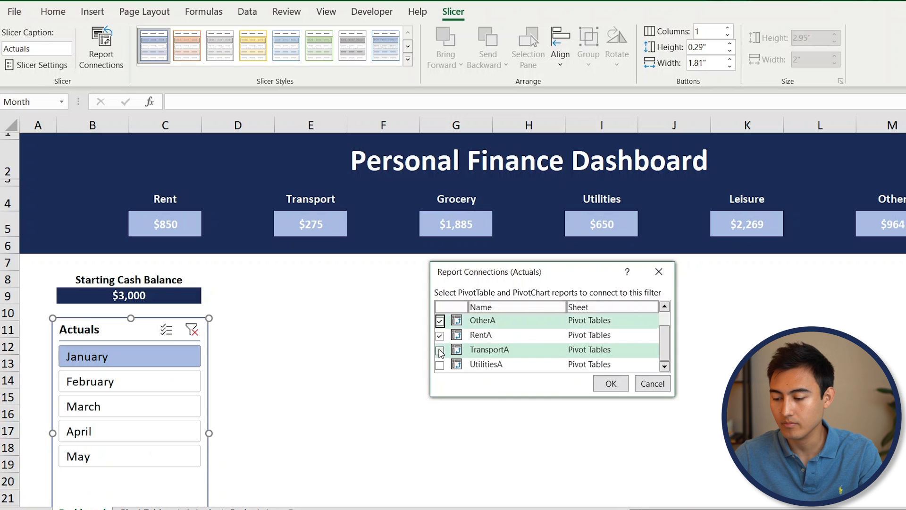
{"action": "left_click", "coordinate": [440, 350]}
{"action": "left_click", "coordinate": [440, 365]}
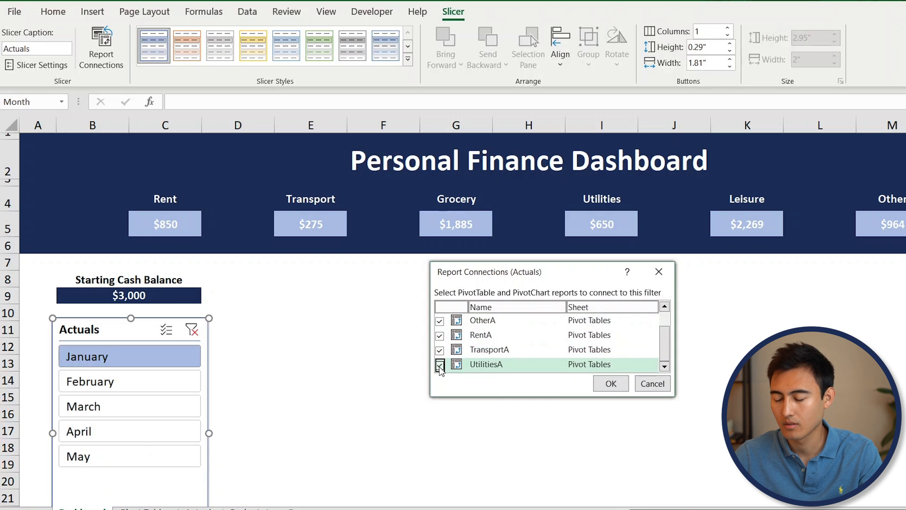
{"action": "left_click", "coordinate": [601, 386]}
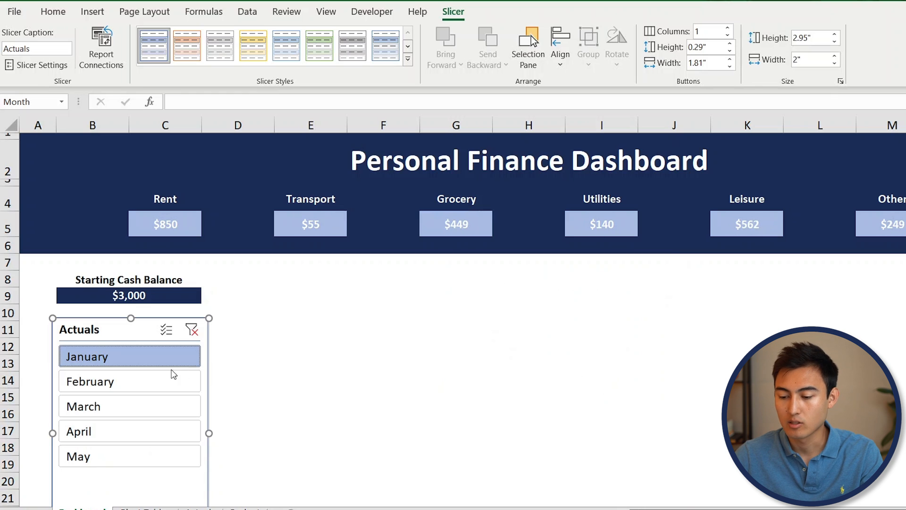
- Check the Dashboard totals by filtering the Actuals slicer to February, and finally to April
{"action": "left_click", "coordinate": [121, 383]}
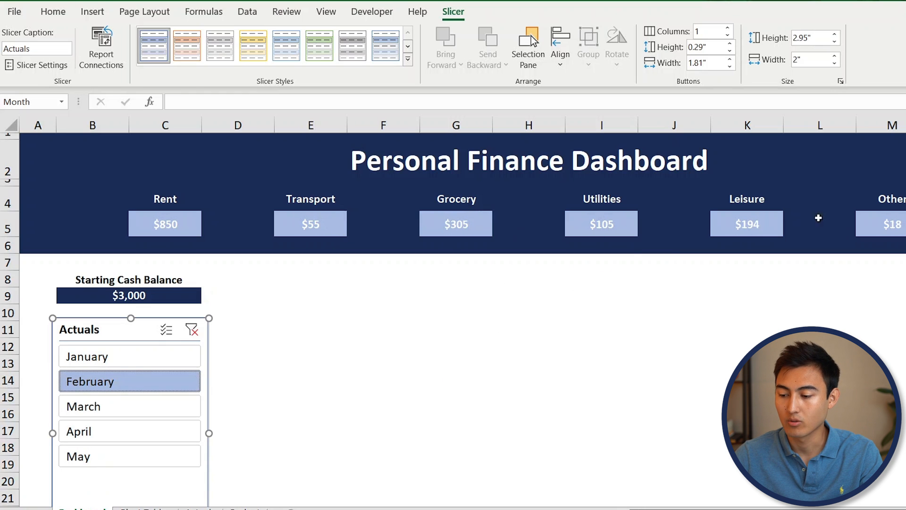
{"action": "left_click", "coordinate": [147, 427]}
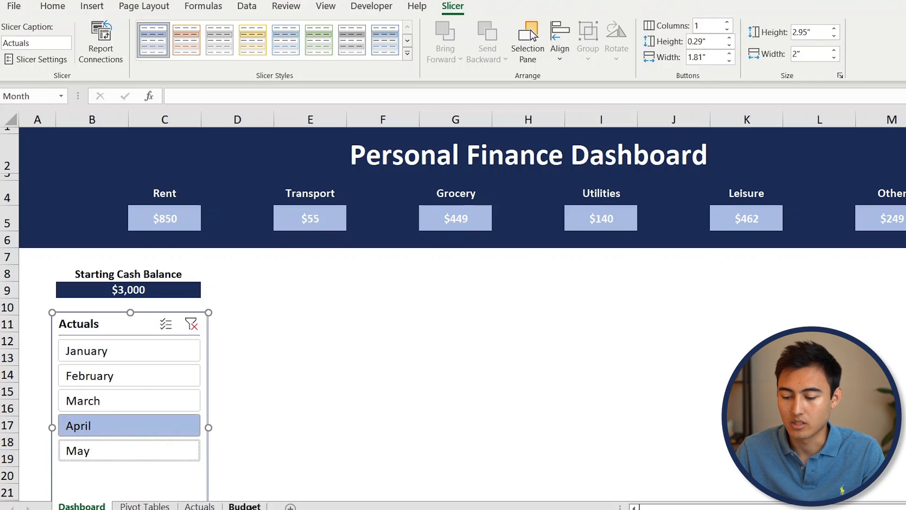
- Insert a PivotTable from the Budget sheet's table, placed in cell A33 of the existing Pivot Tables sheet
{"action": "left_click", "coordinate": [244, 505]}
{"action": "key", "text": "ctrl+Up"}
{"action": "key", "text": "ctrl+Up"}
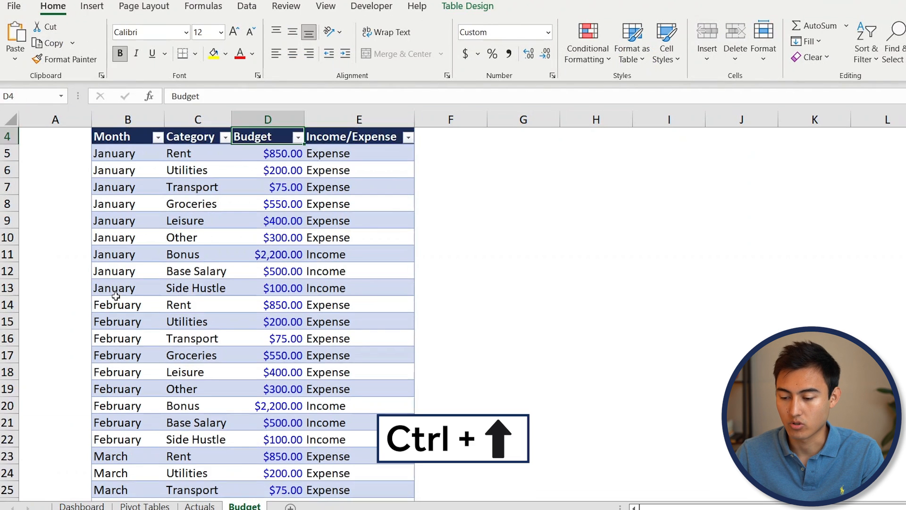
{"action": "key", "text": "Down"}
{"action": "key", "text": "Down"}
{"action": "key", "text": "Down"}
{"action": "key", "text": "Down"}
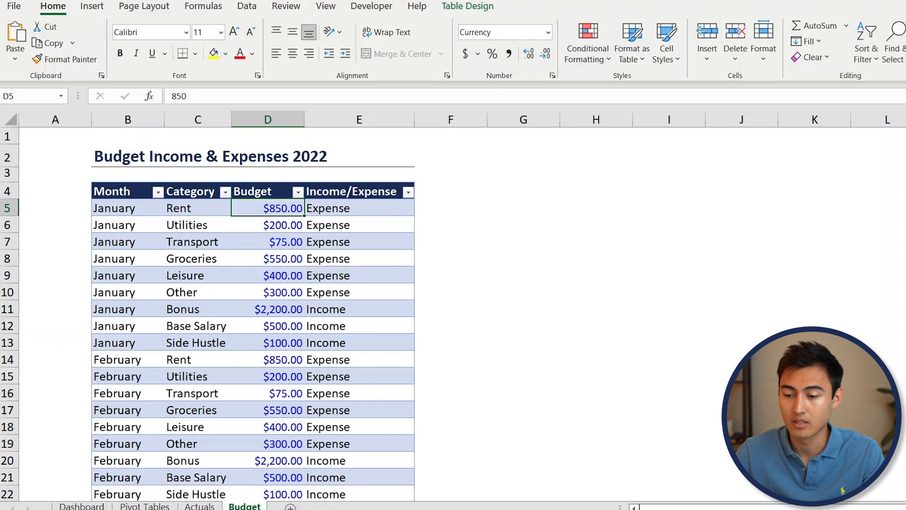
{"action": "left_click", "coordinate": [92, 6]}
{"action": "left_click", "coordinate": [21, 32]}
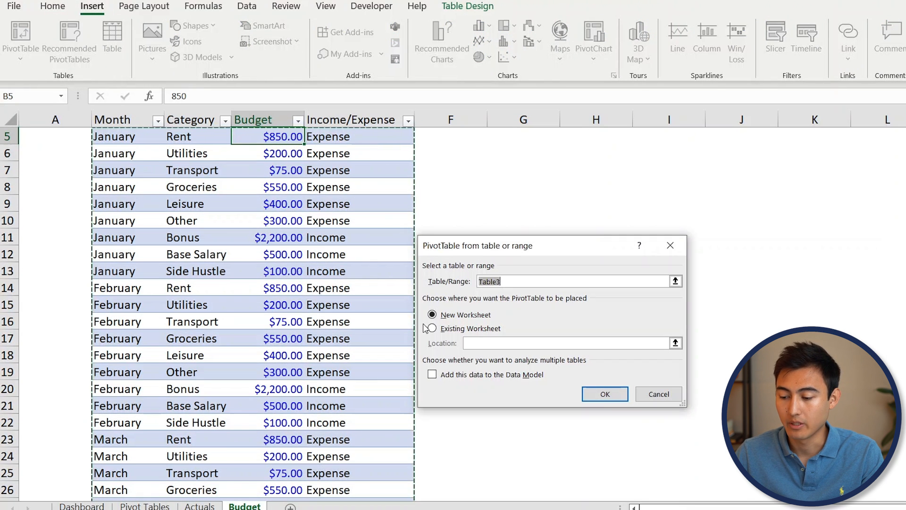
{"action": "left_click", "coordinate": [439, 330]}
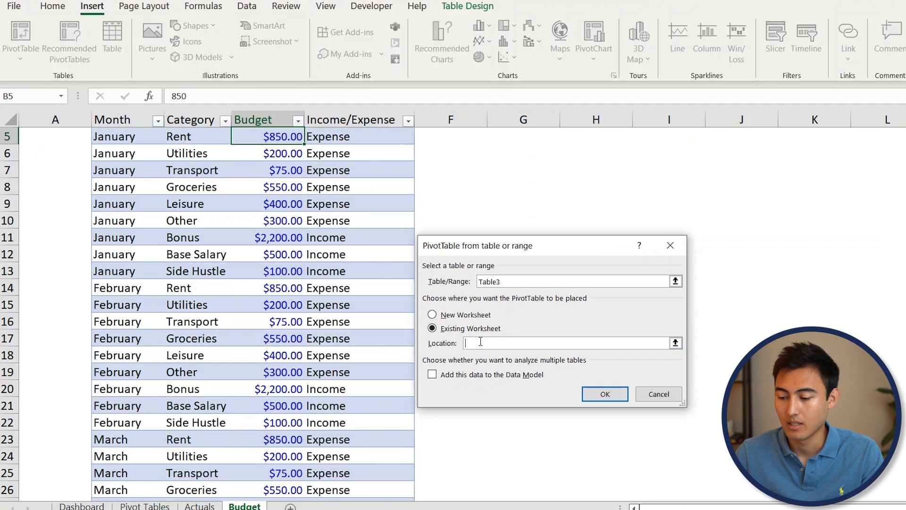
{"action": "left_click", "coordinate": [675, 343]}
{"action": "left_click", "coordinate": [143, 506]}
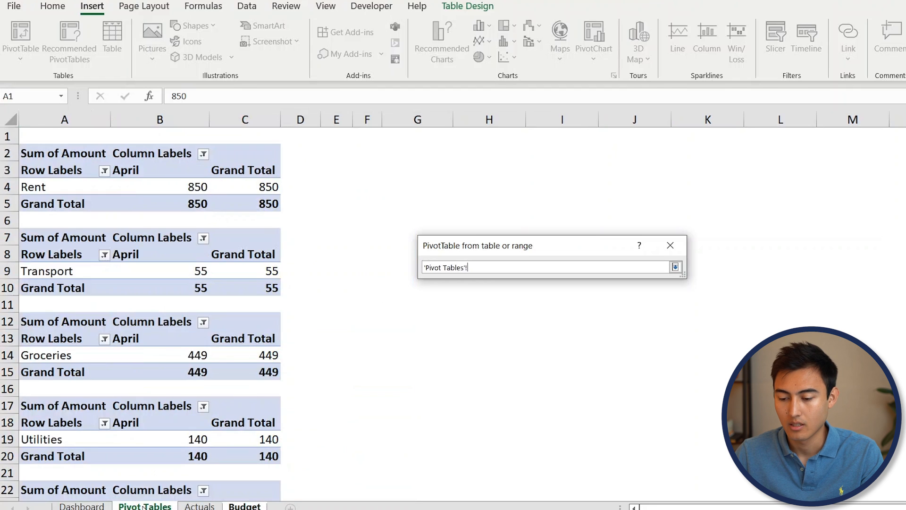
{"action": "scroll", "coordinate": [51, 339], "scroll_direction": "down", "scroll_amount": 10}
{"action": "scroll", "coordinate": [50, 340], "scroll_direction": "up", "scroll_amount": 10}
{"action": "scroll", "coordinate": [51, 339], "scroll_direction": "down", "scroll_amount": 6}
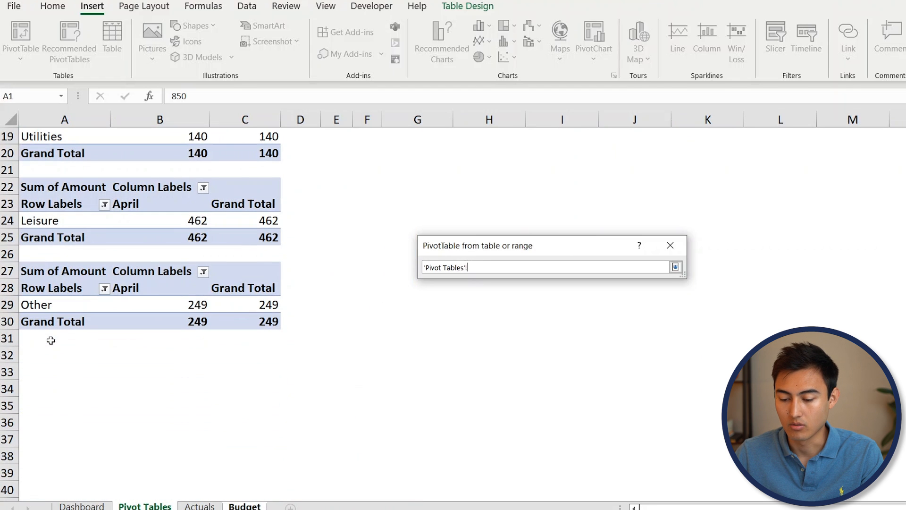
{"action": "left_click", "coordinate": [38, 378]}
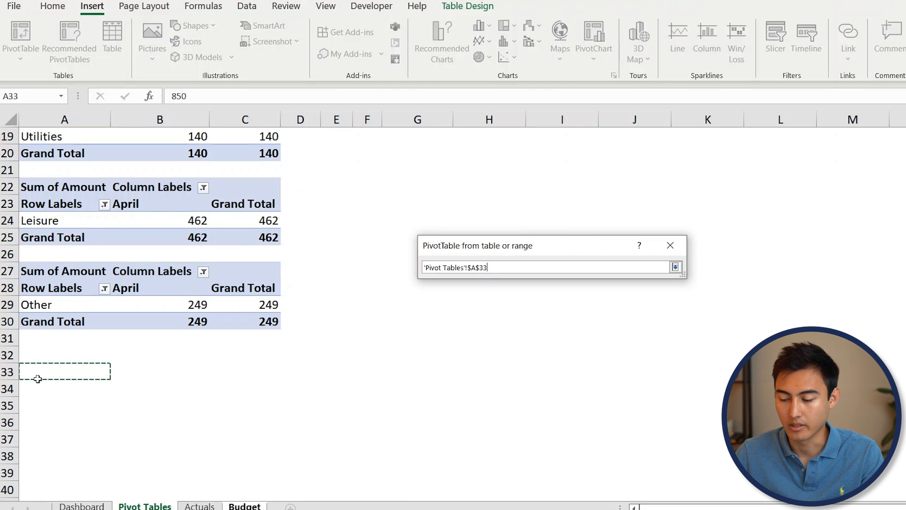
{"action": "key", "text": "Return"}
{"action": "key", "text": "Return"}
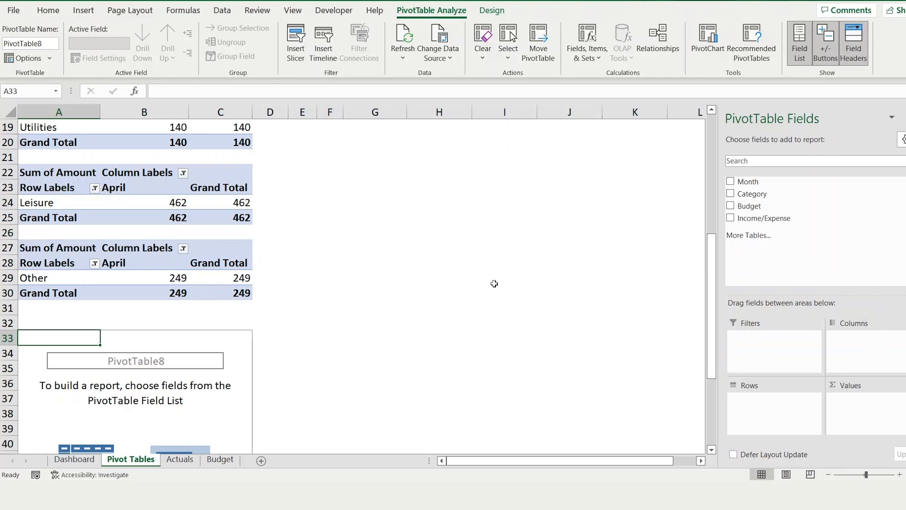
- Lay out the new PivotTable with Budget as values, Category as rows and Month as columns
{"action": "left_click_drag", "start_coordinate": [750, 206], "coordinate": [861, 408]}
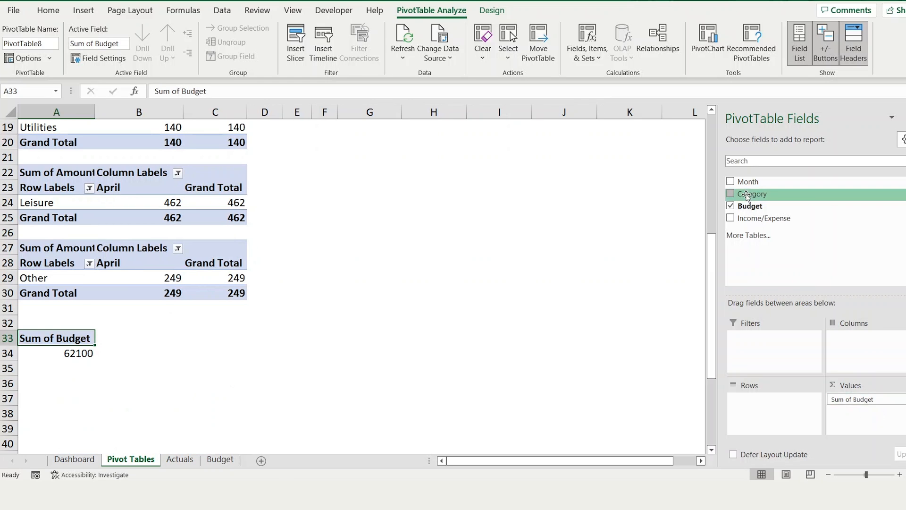
{"action": "left_click_drag", "start_coordinate": [751, 197], "coordinate": [755, 405]}
{"action": "left_click_drag", "start_coordinate": [747, 181], "coordinate": [855, 344]}
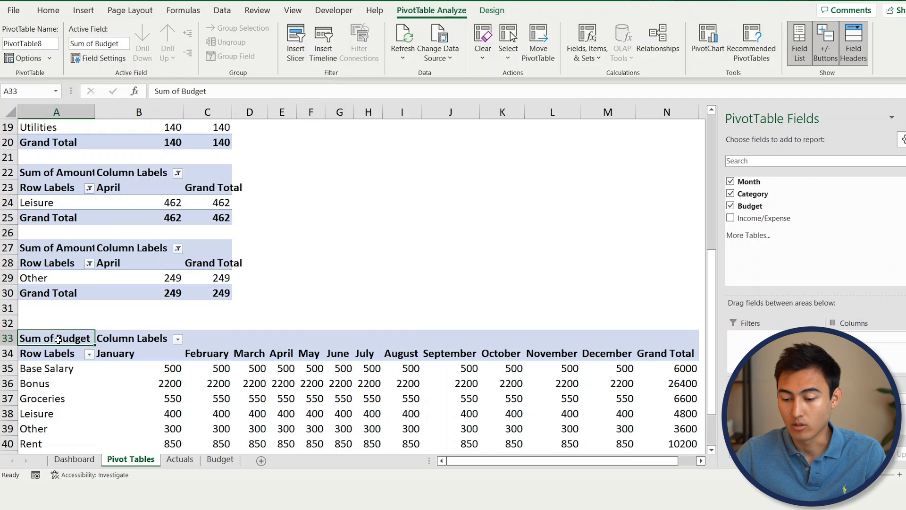
- Filter the Sum of Budget PivotTable's row labels to show only the Rent category
{"action": "left_click", "coordinate": [89, 354]}
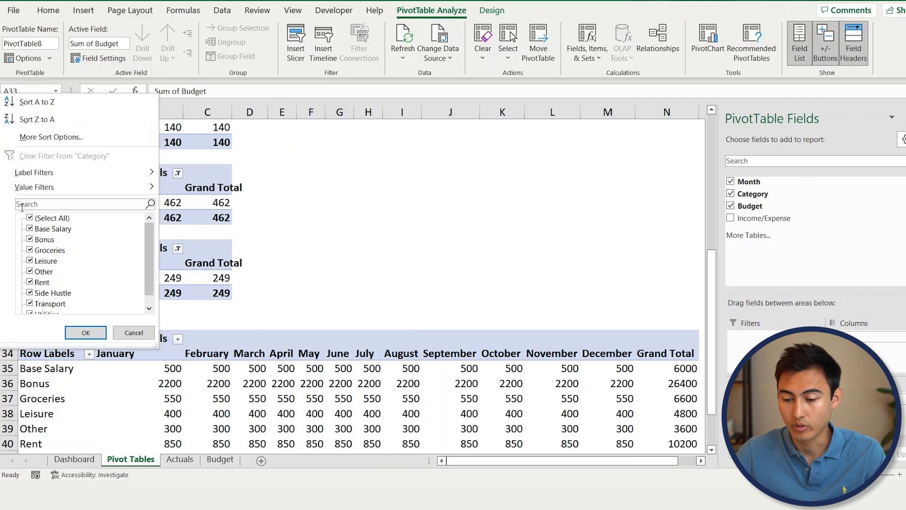
{"action": "left_click", "coordinate": [30, 220]}
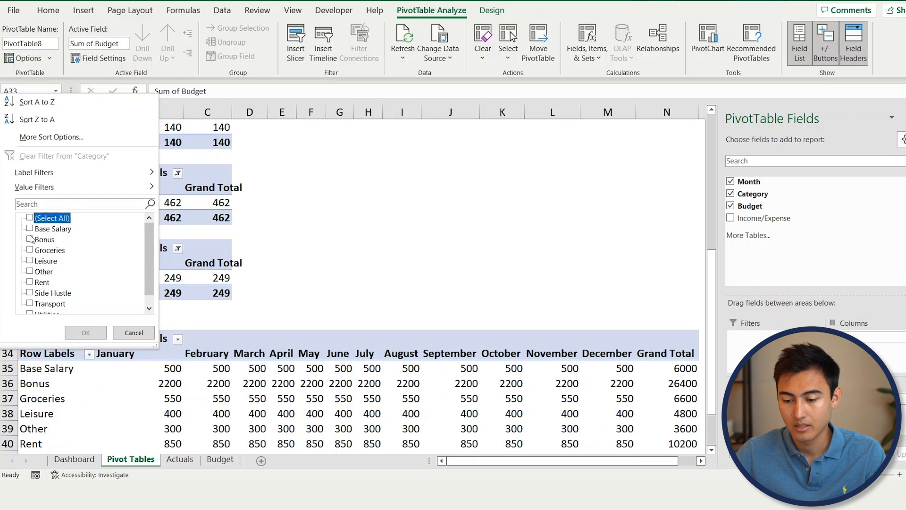
{"action": "left_click", "coordinate": [30, 282]}
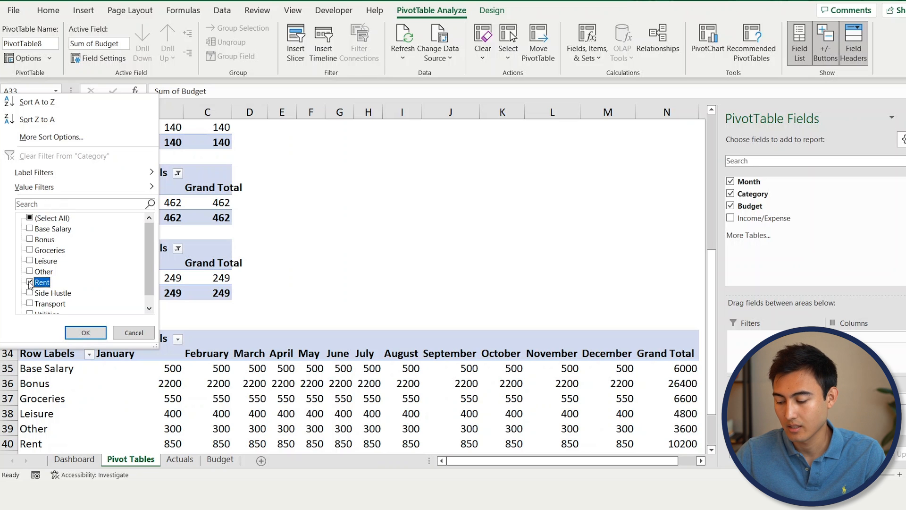
{"action": "key", "text": "Return"}
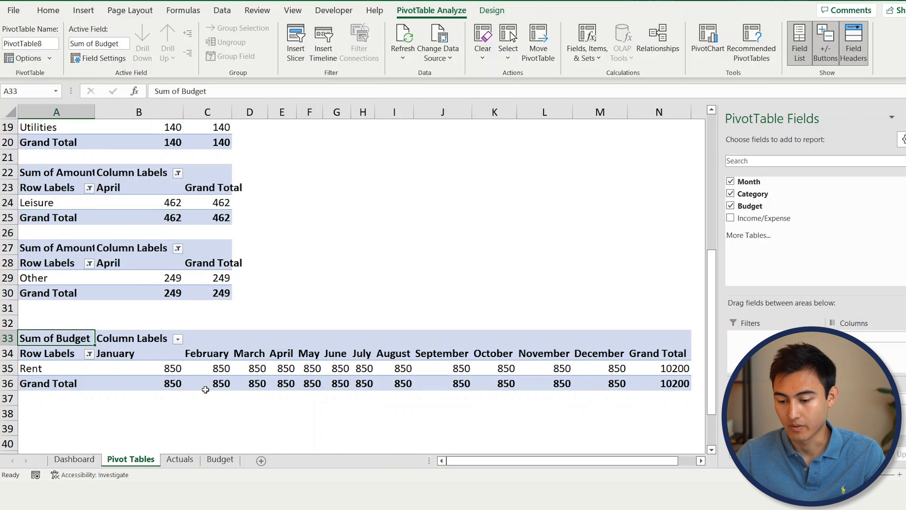
- Name the Rent budget PivotTable RentB
{"action": "key", "text": "ctrl+a"}
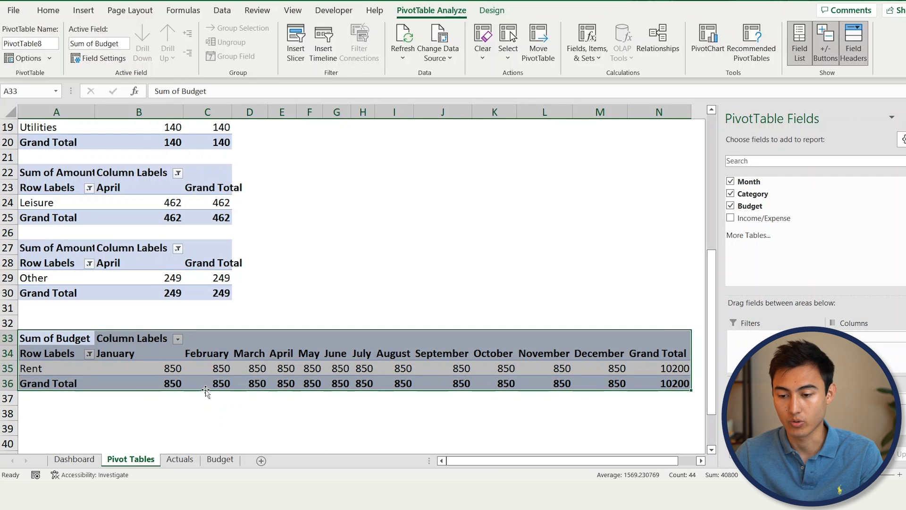
{"action": "left_click", "coordinate": [38, 42]}
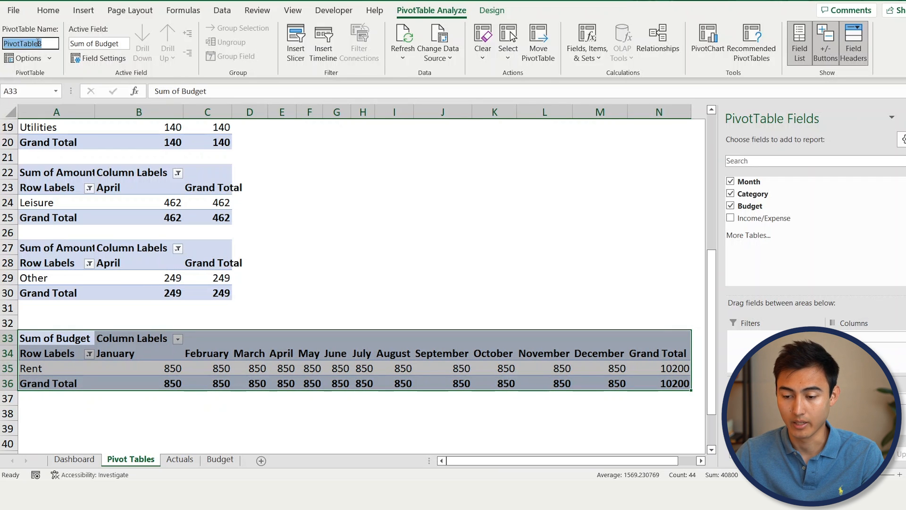
{"action": "type", "text": "RentB"}
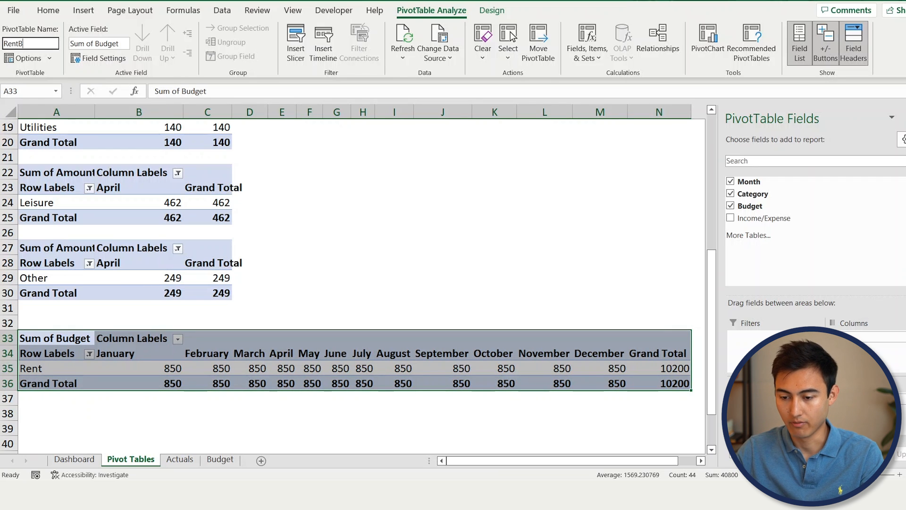
{"action": "key", "text": "Return"}
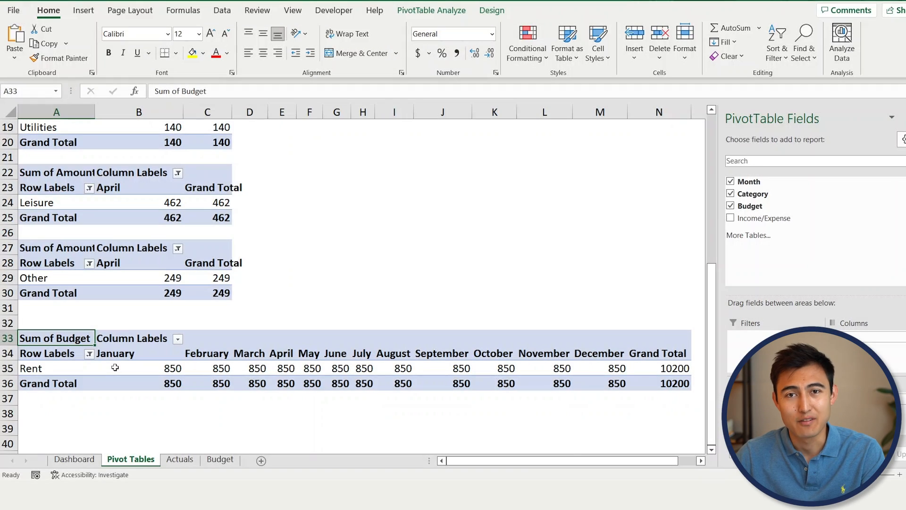
- Insert two blank rows at row 32, above the RentB PivotTable
{"action": "key", "text": "Up"}
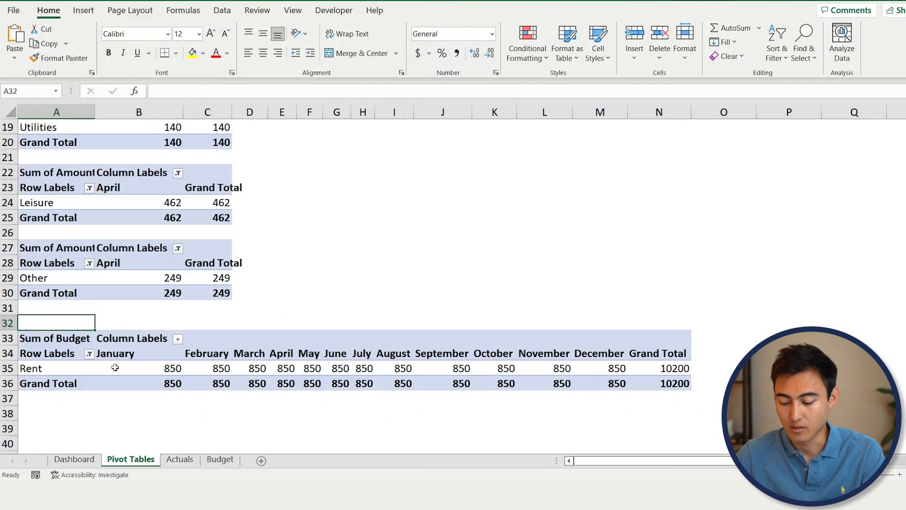
{"action": "key", "text": "shift+space"}
{"action": "key", "text": "ctrl+shift+plus"}
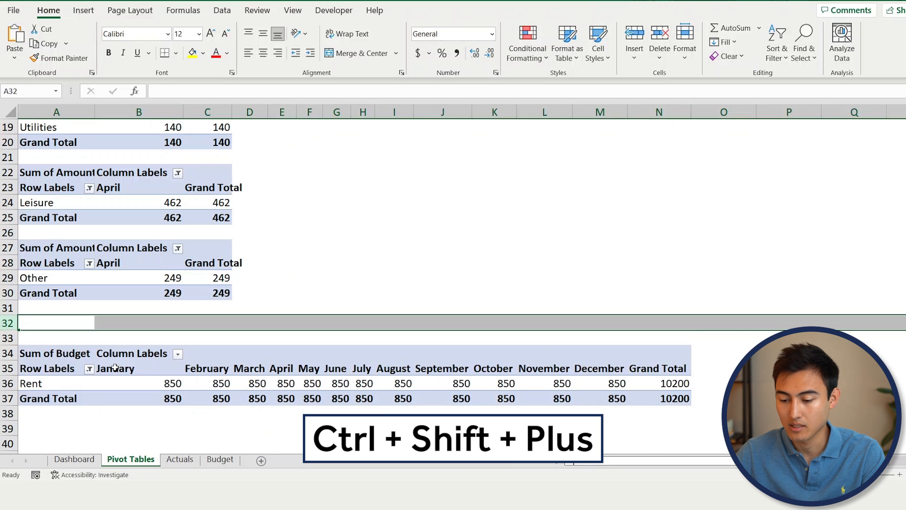
{"action": "key", "text": "ctrl+shift+plus"}
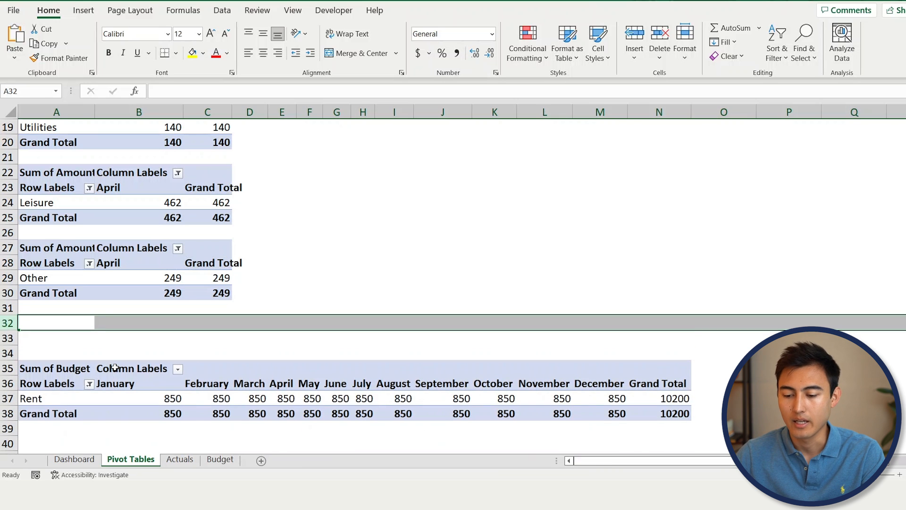
{"action": "key", "text": "Down"}
{"action": "key", "text": "Up"}
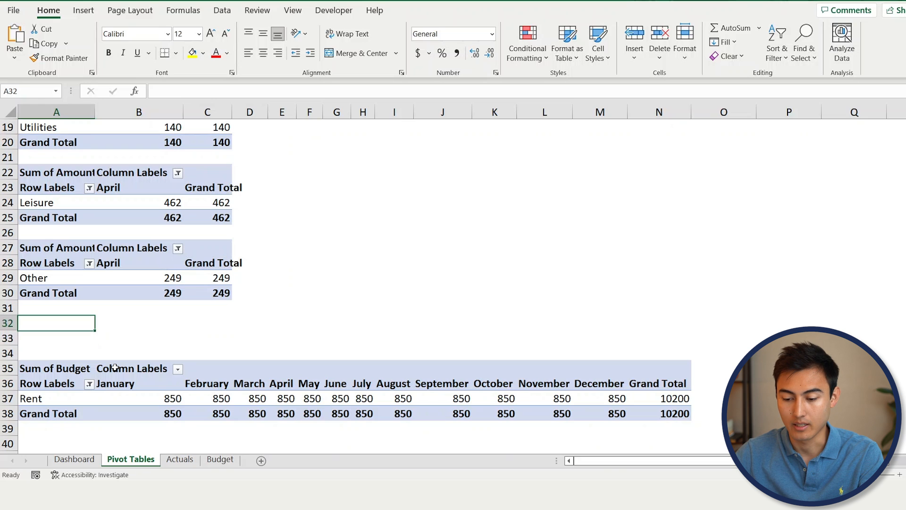
- Enter the heading Budget in cell A32 and make A32:C32 bold
{"action": "type", "text": "Budget"}
{"action": "key", "text": "Return"}
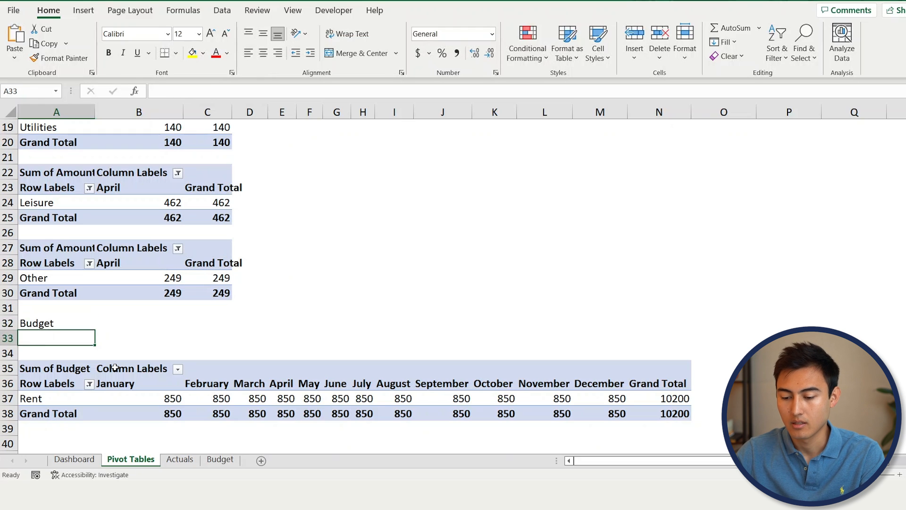
{"action": "key", "text": "Up"}
{"action": "key", "text": "shift+Right"}
{"action": "key", "text": "shift+Right"}
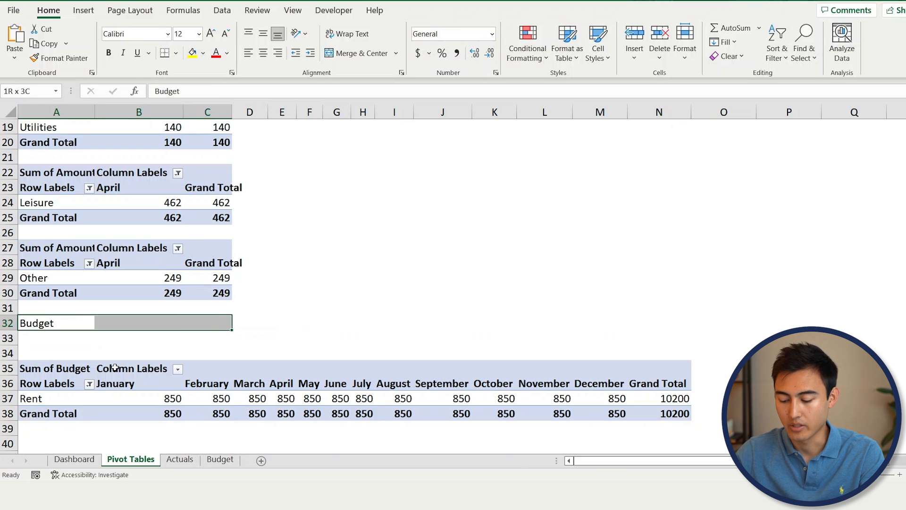
{"action": "key", "text": "ctrl+b"}
- Fill the heading cells A32:C32 with the recently used dark navy color
{"action": "key", "text": "alt+h"}
{"action": "key", "text": "h"}
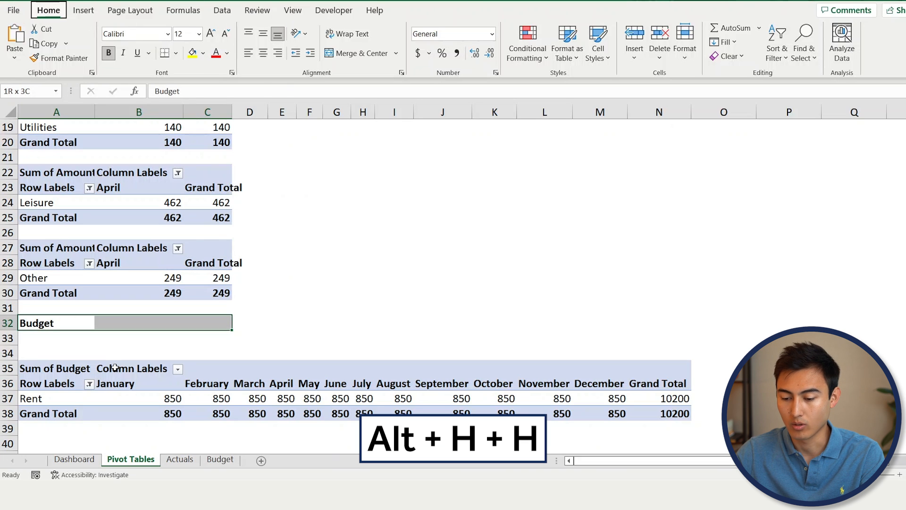
{"action": "key", "text": "Down"}
{"action": "key", "text": "Down"}
{"action": "key", "text": "Down"}
{"action": "key", "text": "Down"}
{"action": "key", "text": "Down"}
{"action": "key", "text": "Down"}
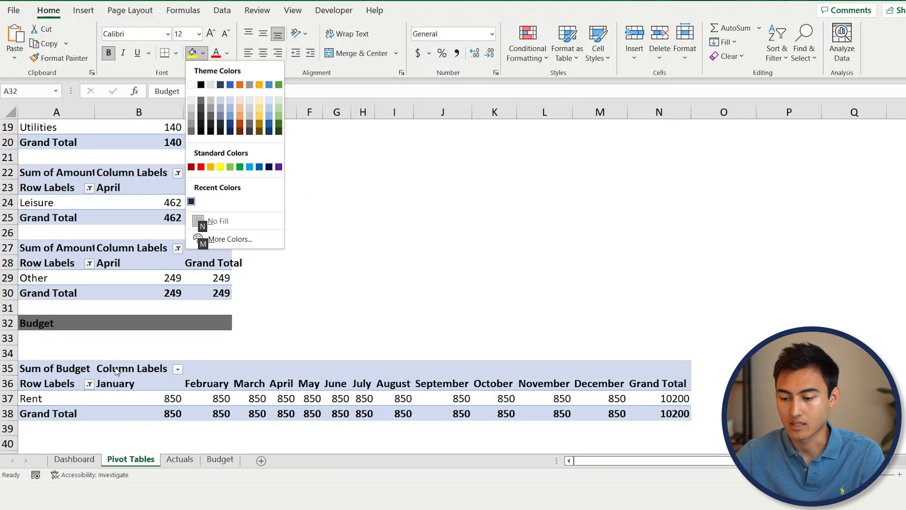
{"action": "key", "text": "Up"}
{"action": "key", "text": "Return"}
- Set the font color of the Budget heading in A32:C32 to white
{"action": "key", "text": "alt+h"}
{"action": "key", "text": "f"}
{"action": "key", "text": "c"}
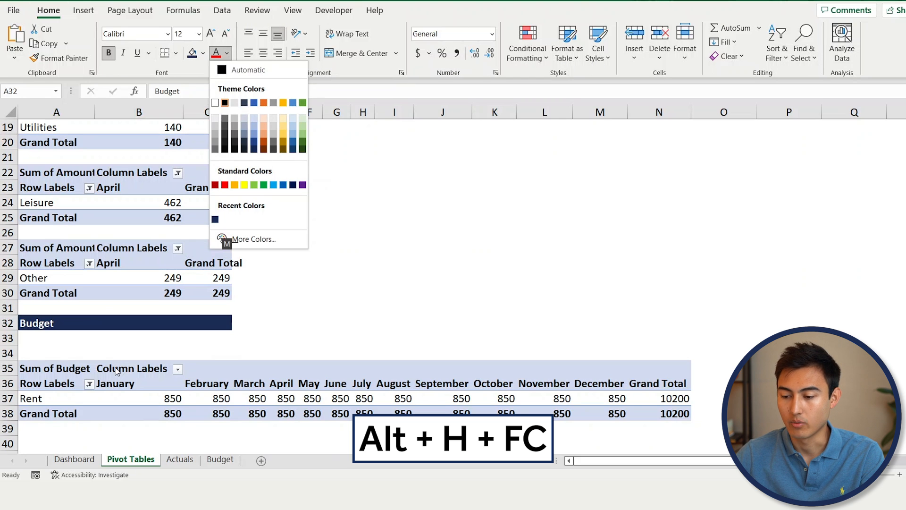
{"action": "key", "text": "Left"}
{"action": "key", "text": "Return"}
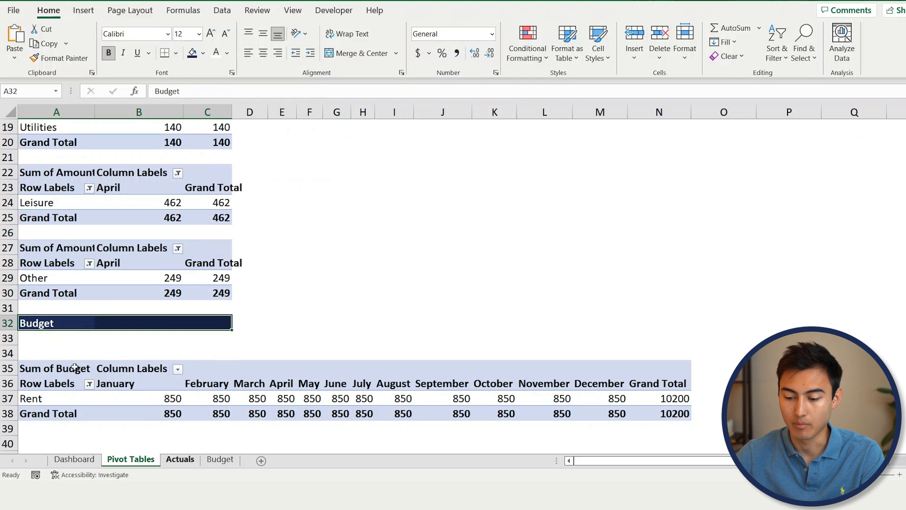
- Label cell A34 Total Budget and link B34 to the Rent total in the RentB PivotTable's Grand Total column
{"action": "left_click", "coordinate": [56, 353]}
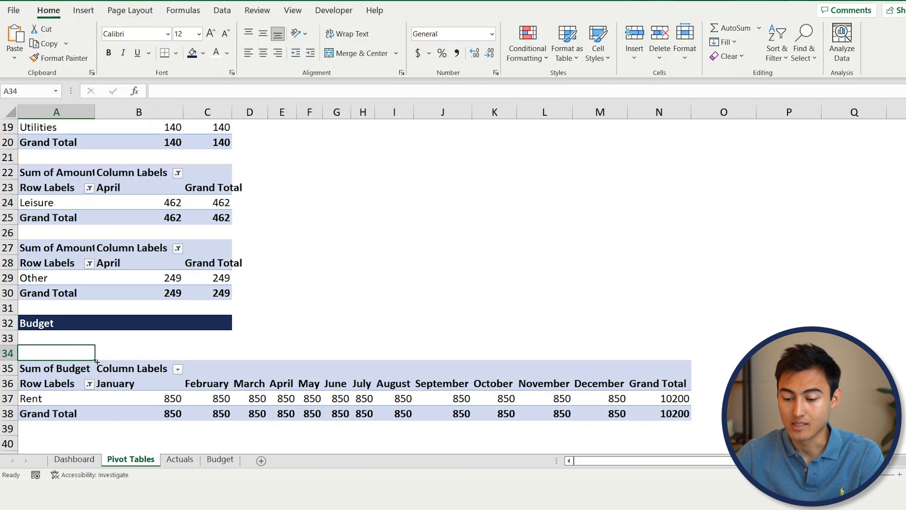
{"action": "type", "text": "Total Budget"}
{"action": "key", "text": "Tab"}
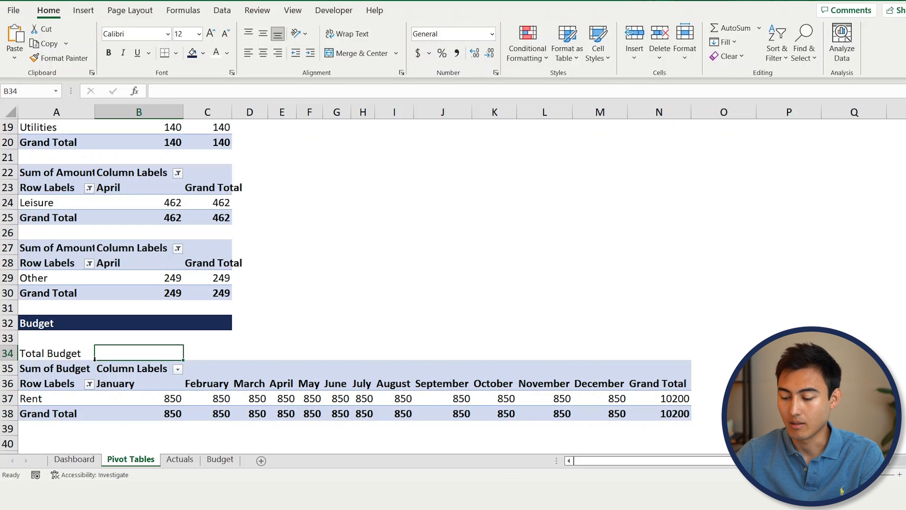
{"action": "type", "text": "="}
{"action": "left_click", "coordinate": [646, 394]}
{"action": "key", "text": "Return"}
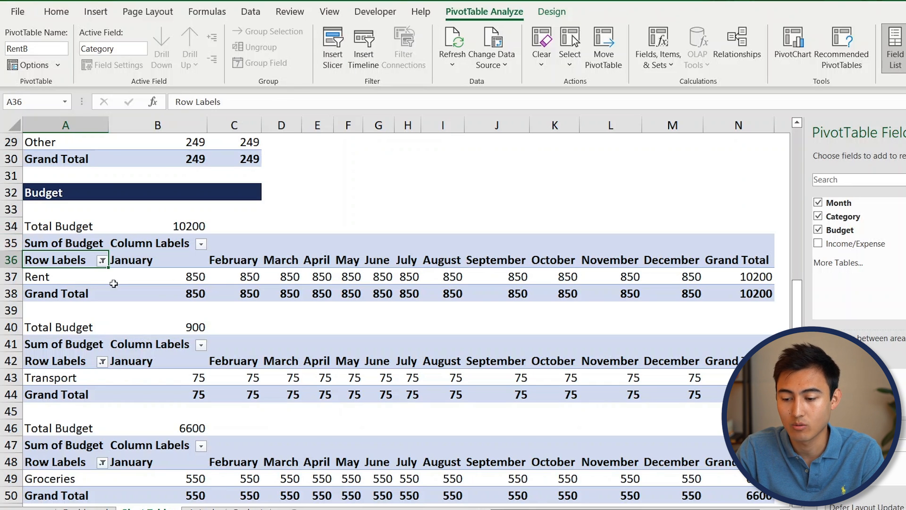
- Insert a Month slicer for the RentB PivotTable
{"action": "left_click", "coordinate": [331, 39]}
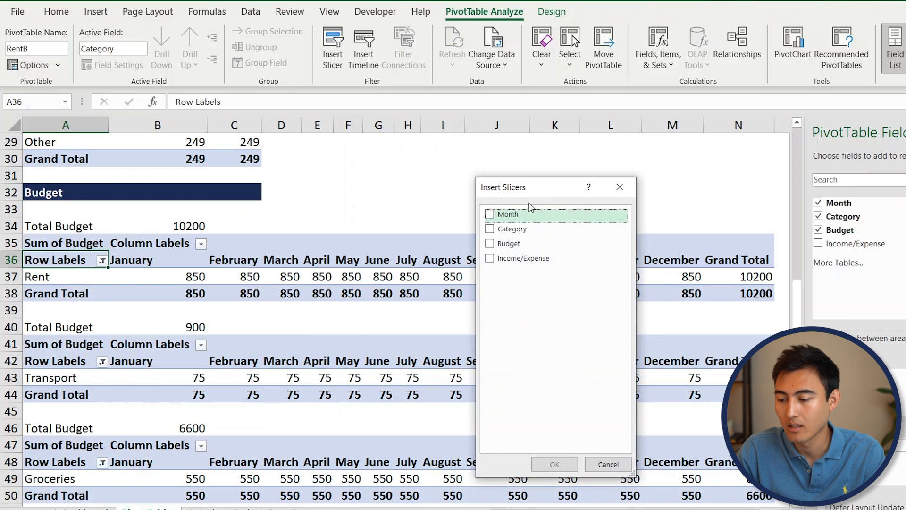
{"action": "left_click", "coordinate": [490, 214]}
{"action": "left_click", "coordinate": [562, 466]}
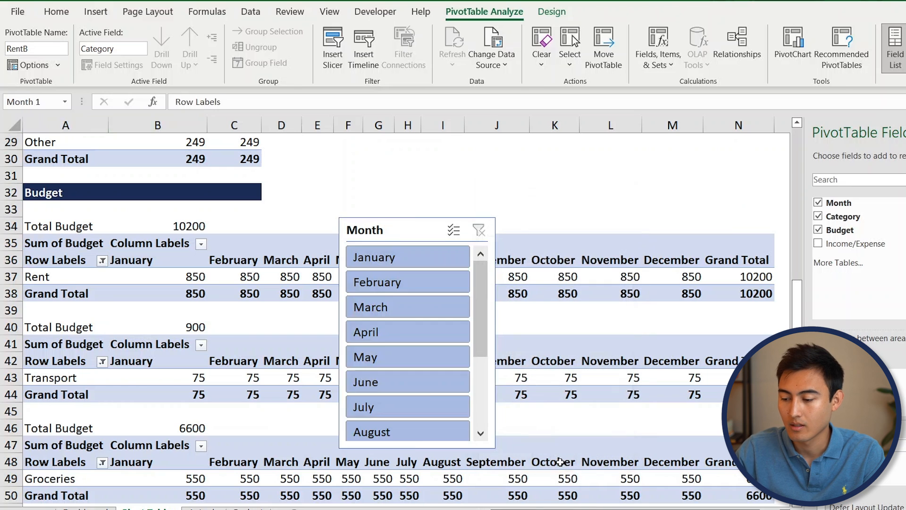
- Move the new Month slicer to the Dashboard sheet, below the Actuals slicer
{"action": "key", "text": "ctrl+x"}
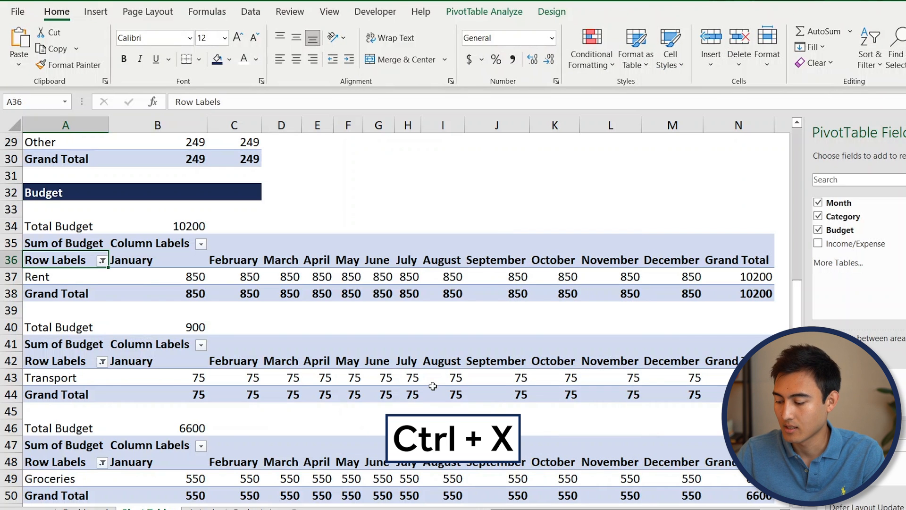
{"action": "key", "text": "ctrl+Page_Up"}
{"action": "scroll", "coordinate": [378, 414], "scroll_direction": "down", "scroll_amount": 3}
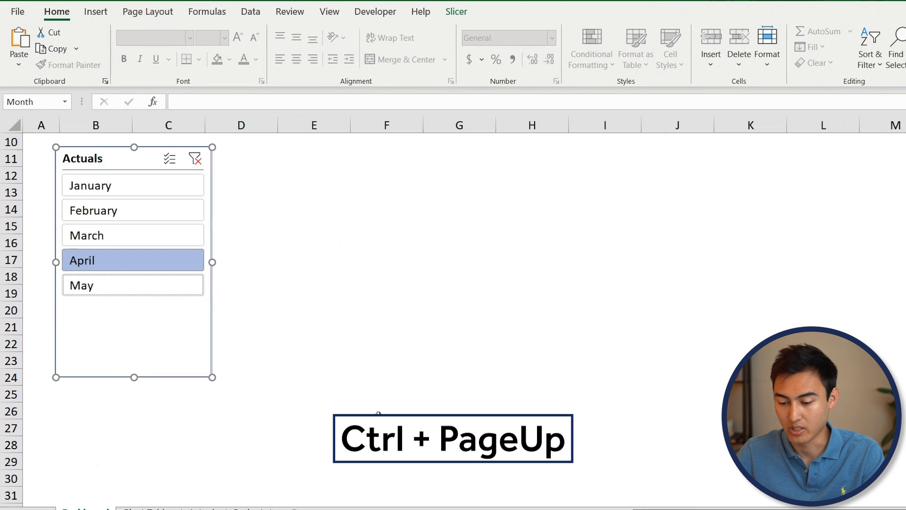
{"action": "left_click", "coordinate": [104, 409]}
{"action": "key", "text": "ctrl+v"}
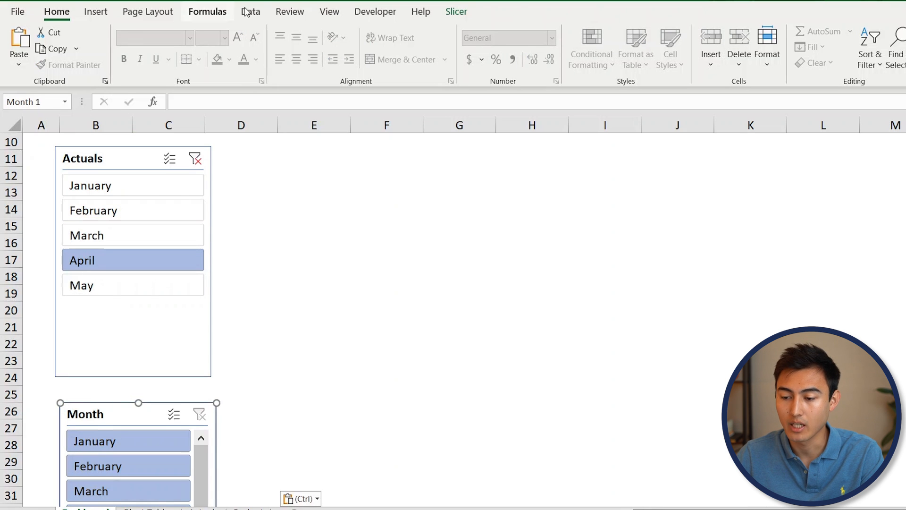
- Change the pasted Month slicer's caption to Budget
{"action": "left_click", "coordinate": [456, 11]}
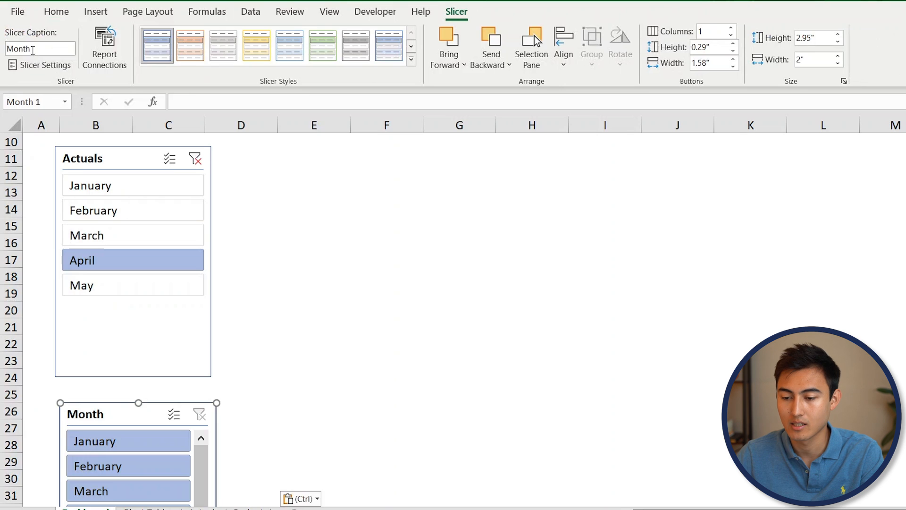
{"action": "left_click", "coordinate": [32, 49]}
{"action": "type", "text": "Budget"}
{"action": "key", "text": "Return"}
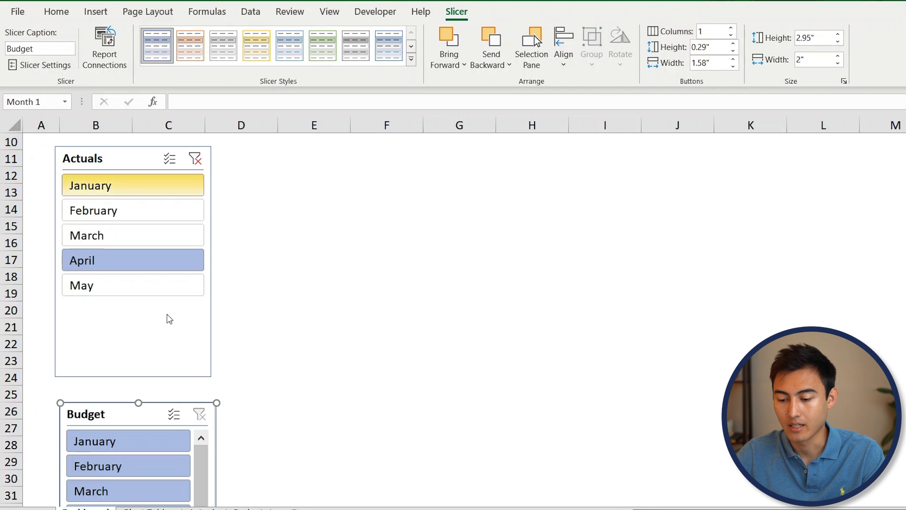
- Shorten the Actuals slicer to 1.83" high and place the Budget slicer directly beneath it, resized to 1.89" high
{"action": "left_click", "coordinate": [146, 358]}
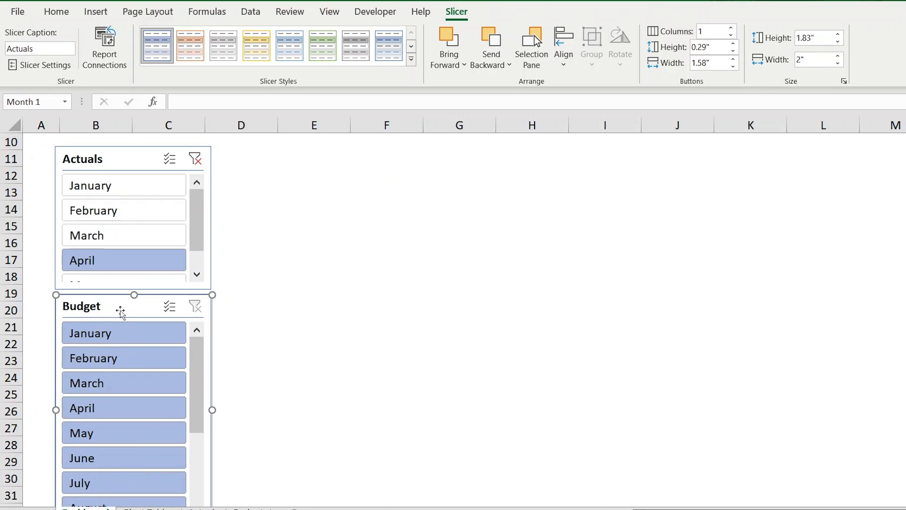
{"action": "scroll", "coordinate": [251, 384], "scroll_direction": "up", "scroll_amount": 2}
{"action": "scroll", "coordinate": [329, 407], "scroll_direction": "down", "scroll_amount": 1}
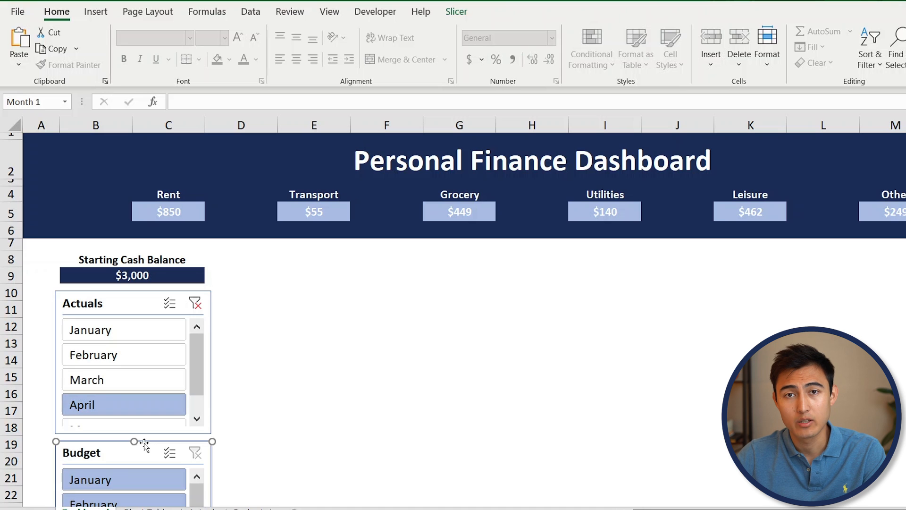
- Connect the Budget slicer to the GroceriesB, LeisureB, OtherB, TransportB and UtilitiesB PivotTables as well
{"action": "left_click", "coordinate": [460, 13]}
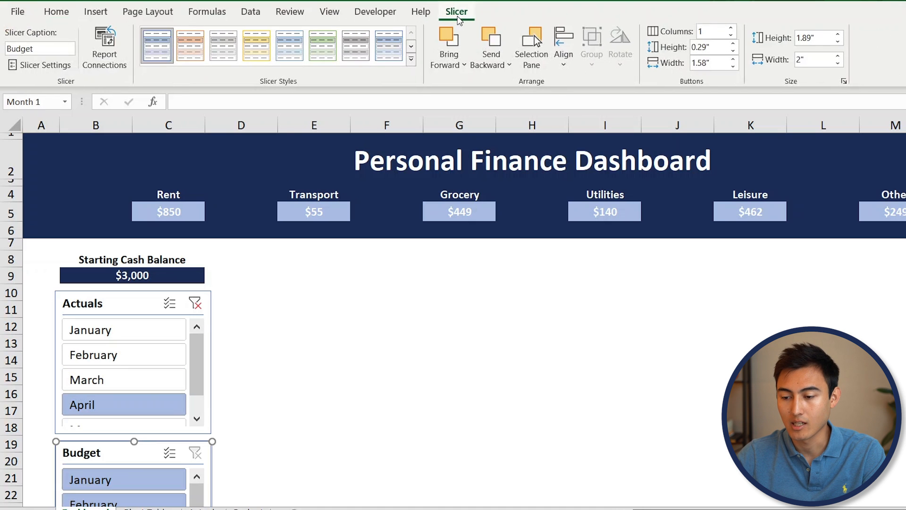
{"action": "left_click", "coordinate": [122, 38]}
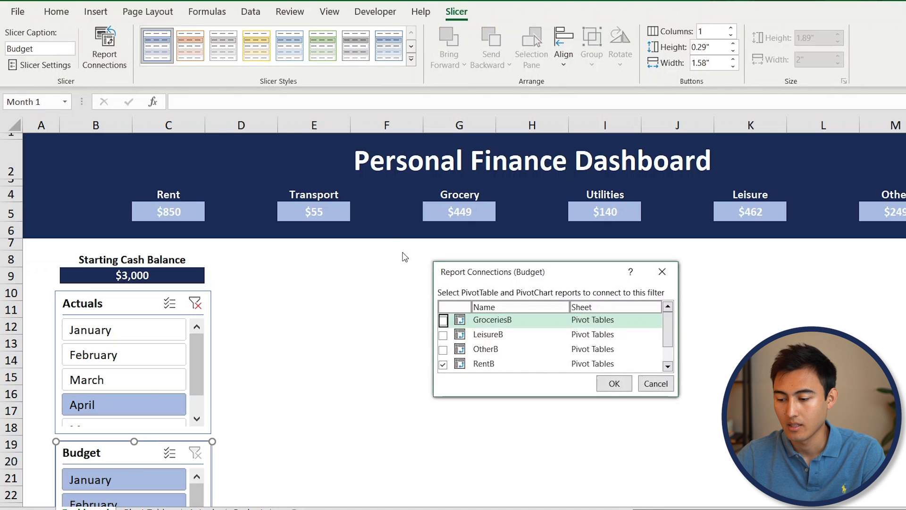
{"action": "left_click", "coordinate": [442, 321]}
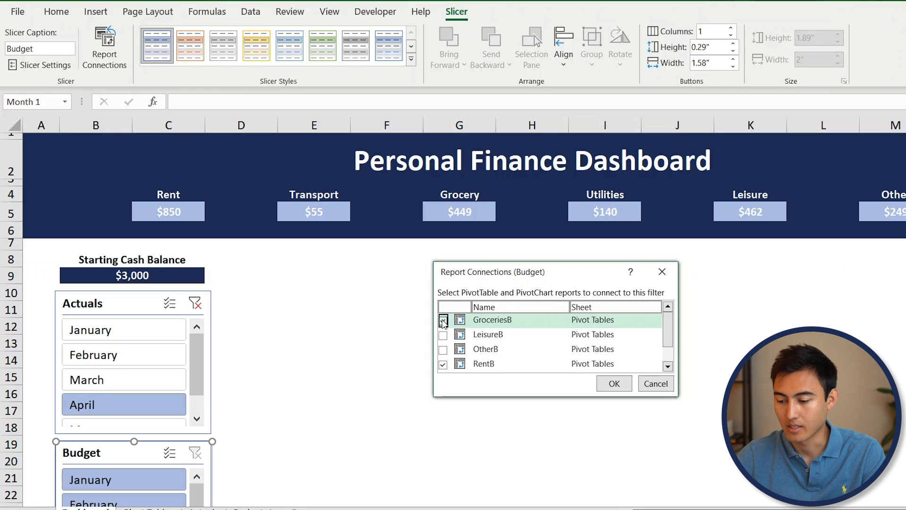
{"action": "left_click", "coordinate": [443, 335]}
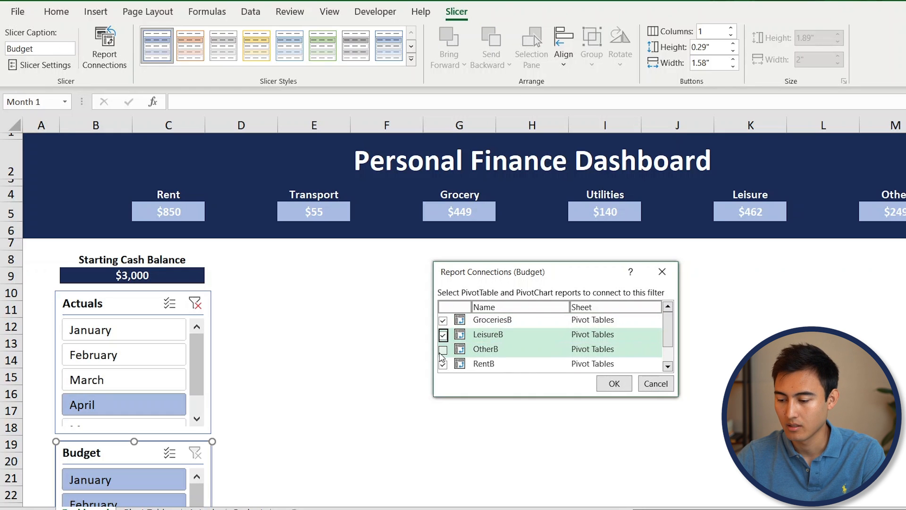
{"action": "left_click", "coordinate": [443, 350]}
{"action": "scroll", "coordinate": [443, 354], "scroll_direction": "down", "scroll_amount": 1}
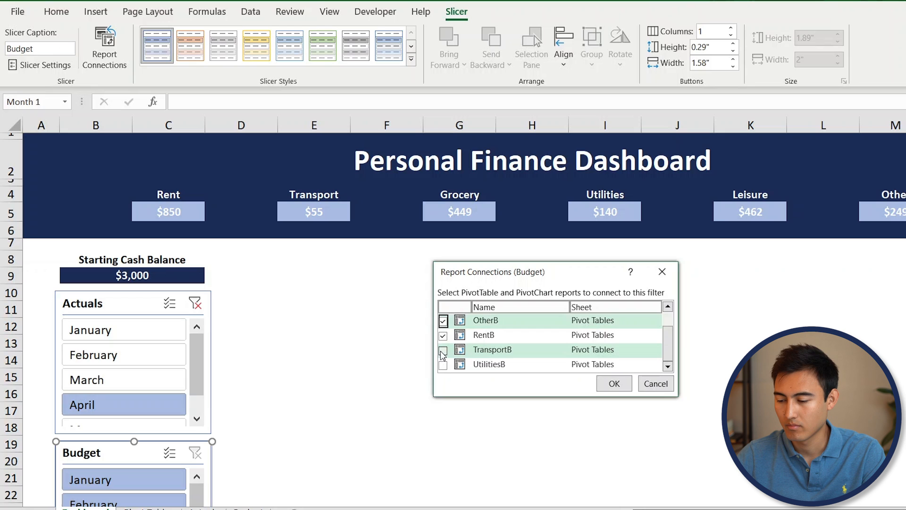
{"action": "left_click", "coordinate": [443, 350]}
{"action": "left_click", "coordinate": [443, 365]}
{"action": "key", "text": "Return"}
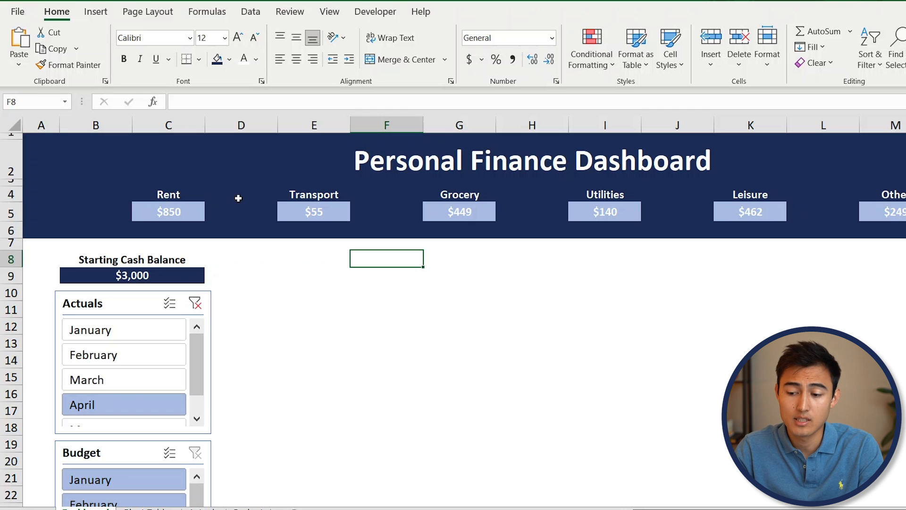
- Create a custom data bar rule for the Rent amount in C5, with the maximum as Number ='Pivot Tables'!$B$34
{"action": "left_click", "coordinate": [175, 209]}
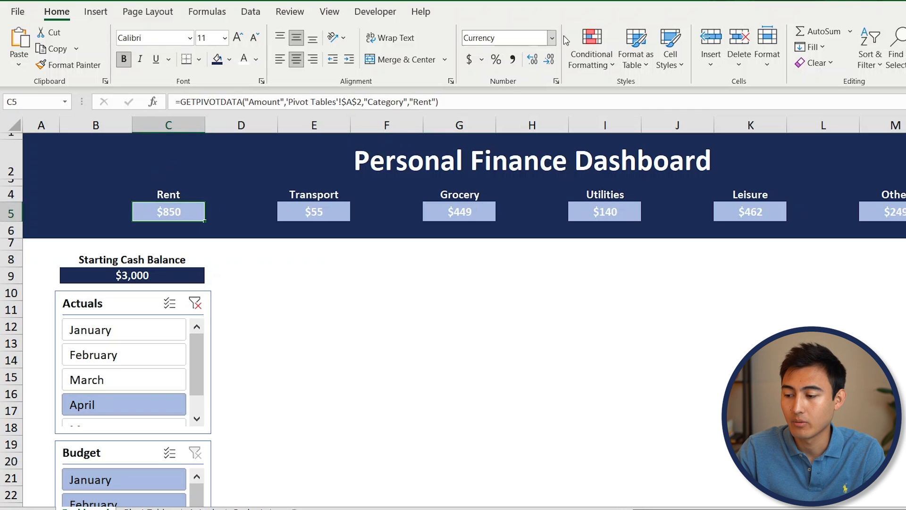
{"action": "left_click", "coordinate": [592, 50]}
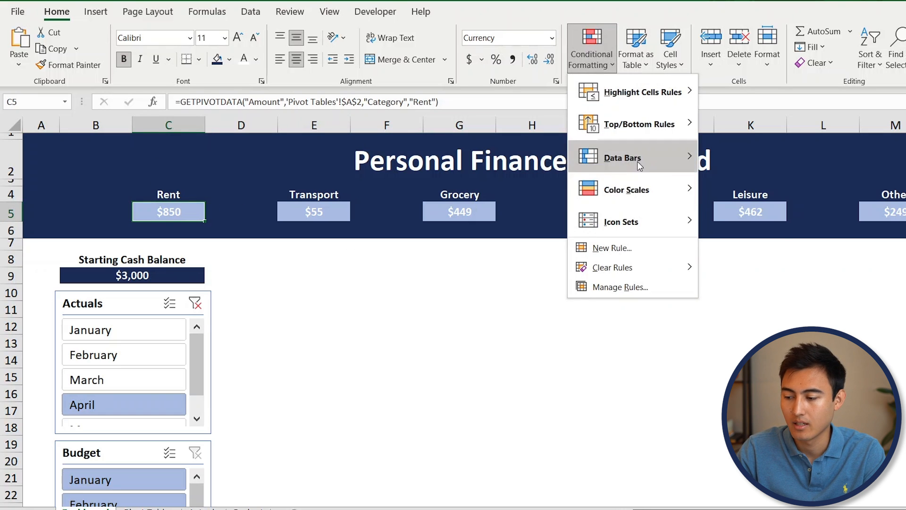
{"action": "mouse_move", "coordinate": [639, 165]}
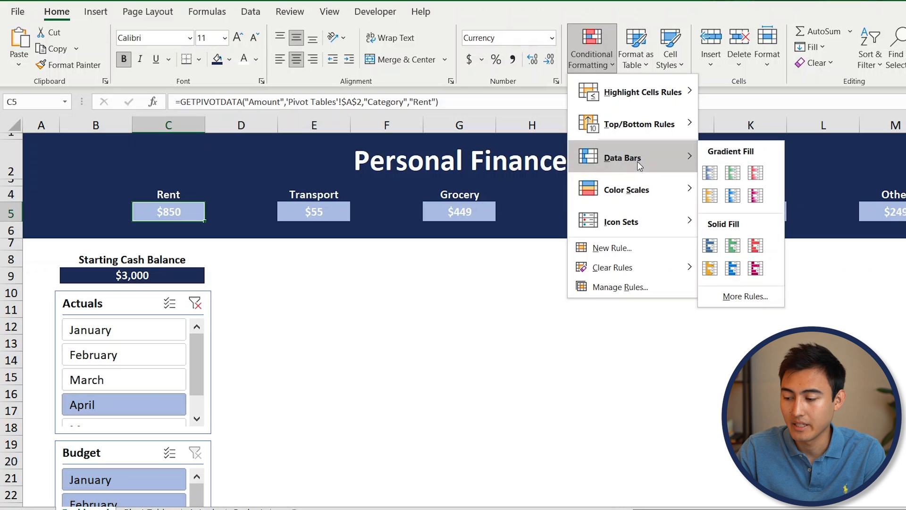
{"action": "left_click", "coordinate": [725, 302]}
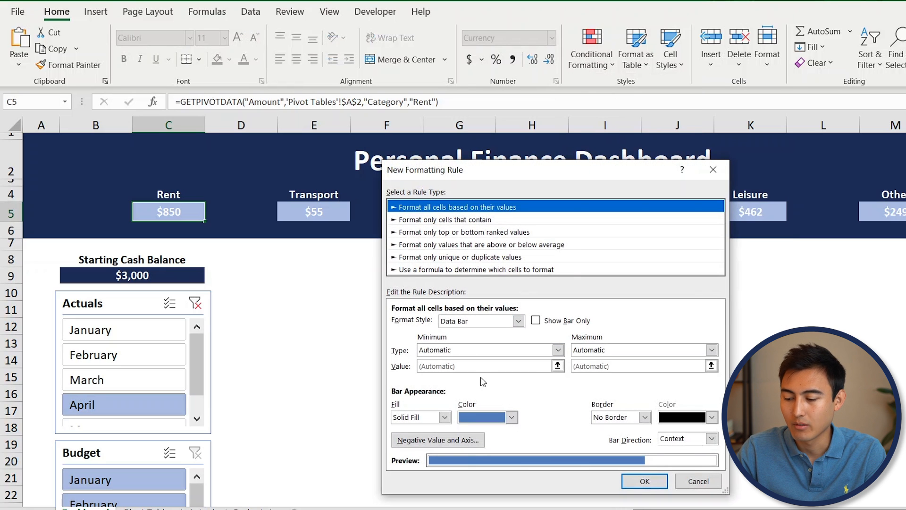
{"action": "left_click", "coordinate": [713, 351]}
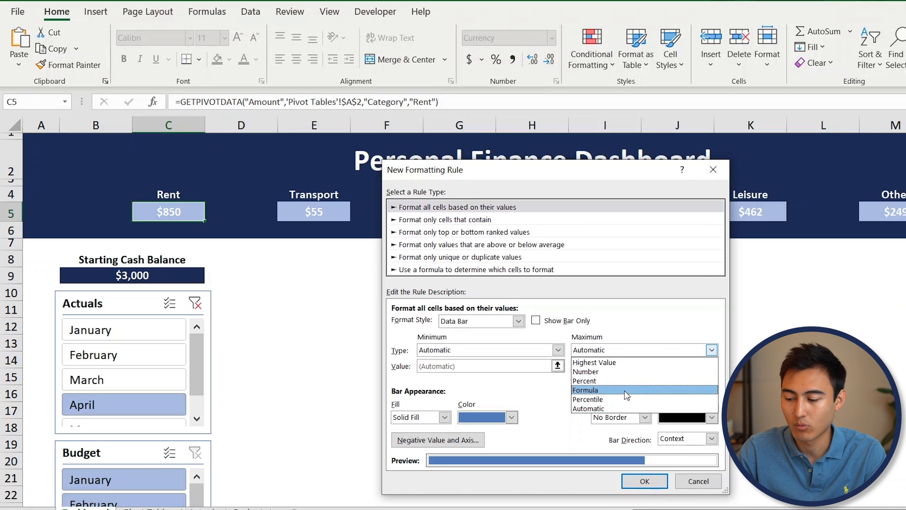
{"action": "left_click", "coordinate": [620, 372]}
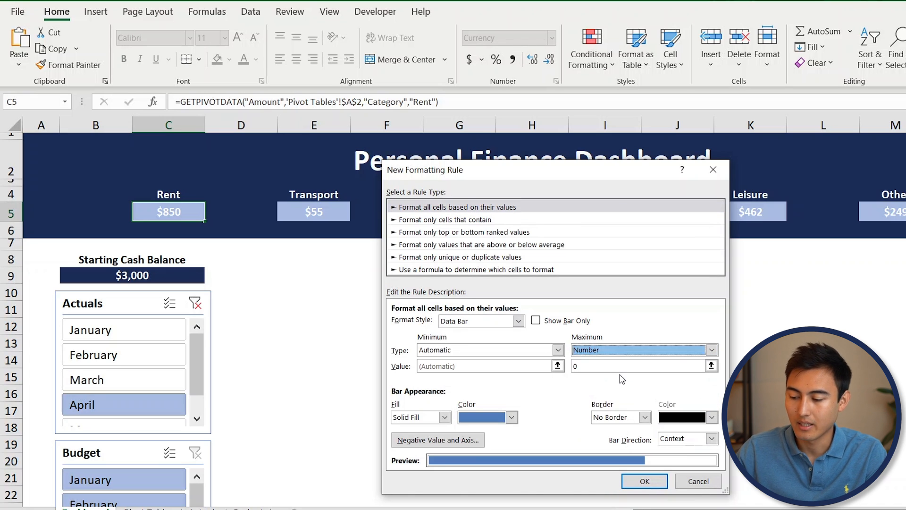
{"action": "left_click", "coordinate": [711, 366]}
{"action": "left_click", "coordinate": [145, 508]}
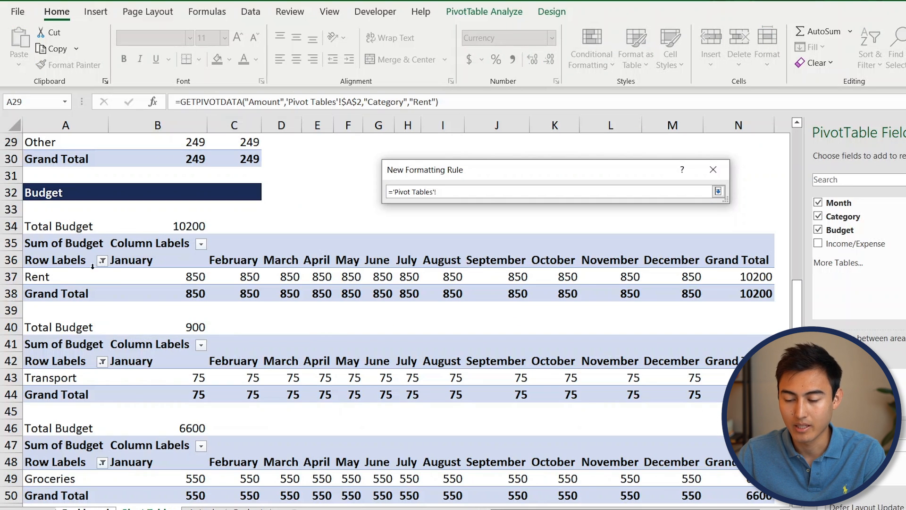
{"action": "left_click", "coordinate": [184, 226]}
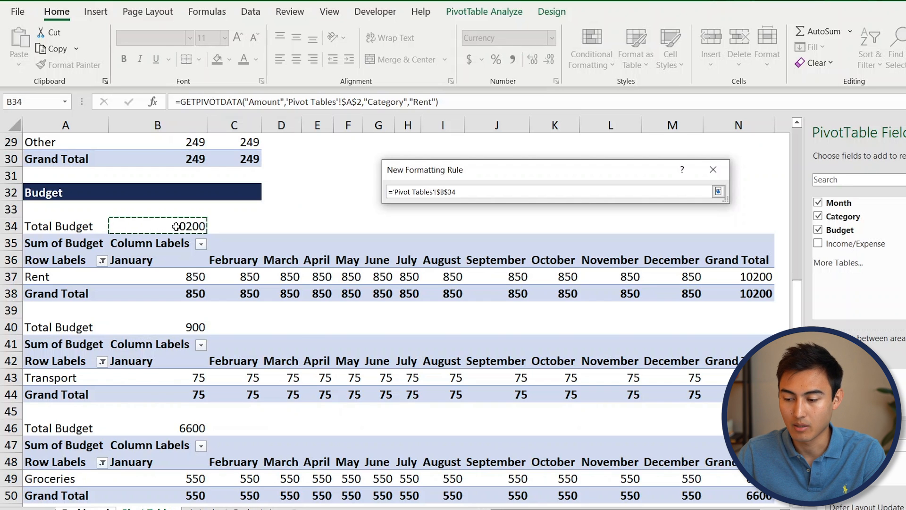
{"action": "key", "text": "Return"}
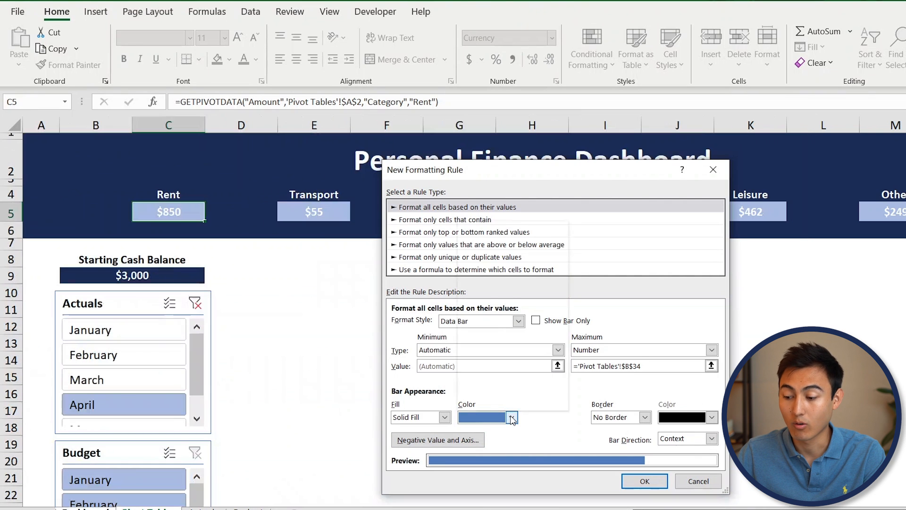
- Colour the Rent data bar Blue, Accent 1 and apply the rule
{"action": "left_click", "coordinate": [512, 417]}
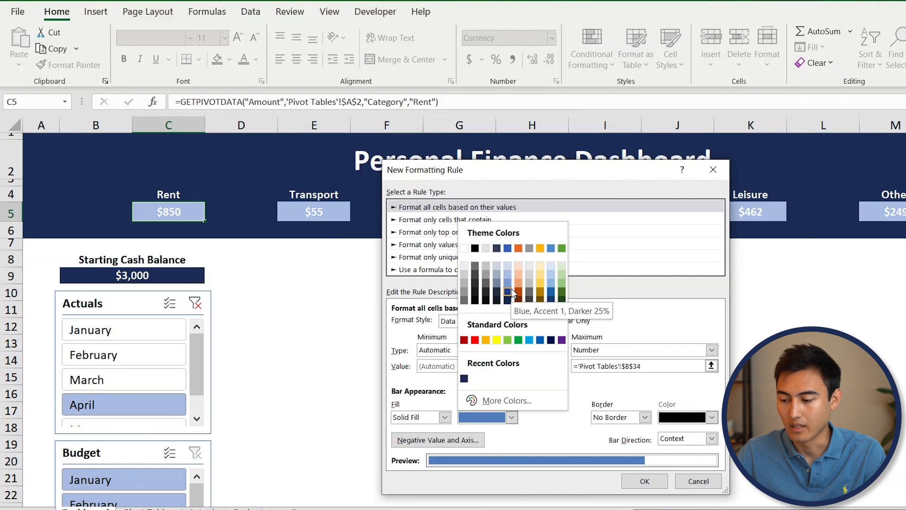
{"action": "left_click", "coordinate": [507, 248]}
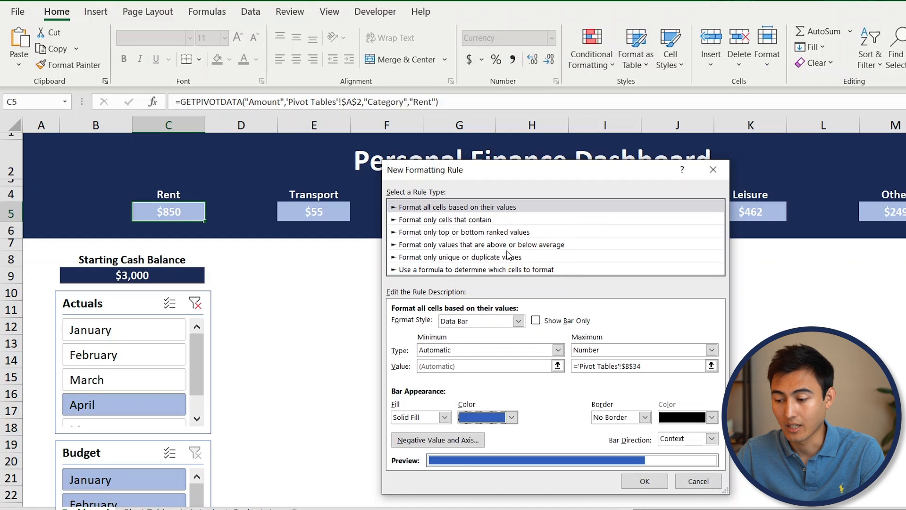
{"action": "left_click", "coordinate": [637, 480]}
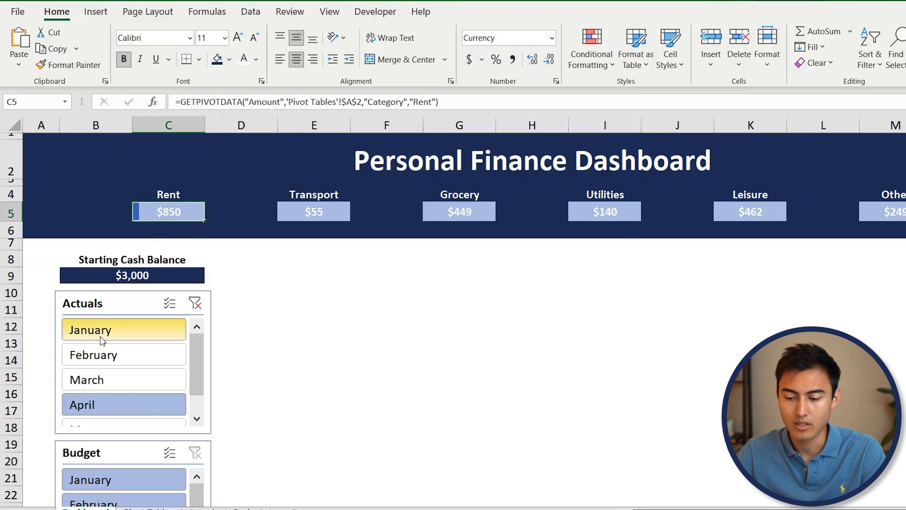
- Filter the Budget slicer to April
{"action": "scroll", "coordinate": [264, 404], "scroll_direction": "down", "scroll_amount": 2}
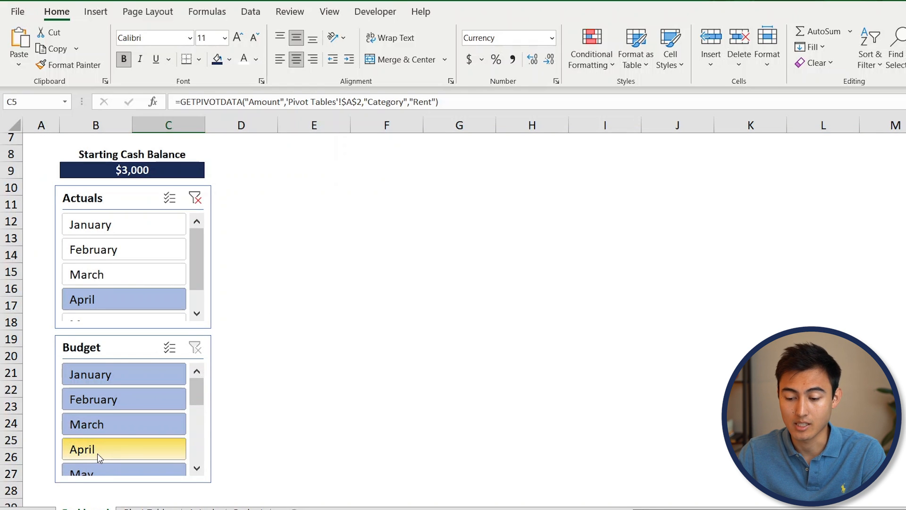
{"action": "left_click", "coordinate": [97, 453]}
{"action": "scroll", "coordinate": [267, 361], "scroll_direction": "up", "scroll_amount": 1}
{"action": "scroll", "coordinate": [267, 362], "scroll_direction": "up", "scroll_amount": 2}
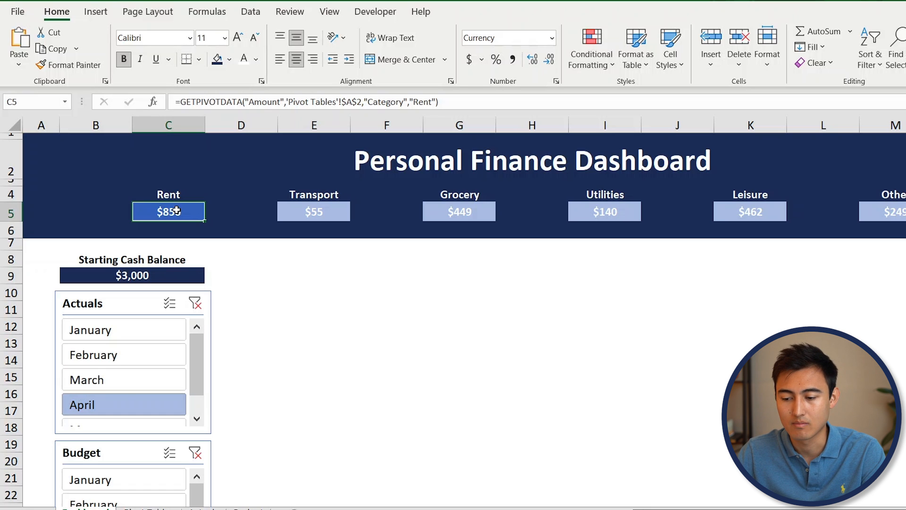
- Create a custom data bar rule for the Transport amount in E5, with the maximum as Number ='Pivot Tables'!$B$40
{"action": "key", "text": "Right"}
{"action": "key", "text": "Right"}
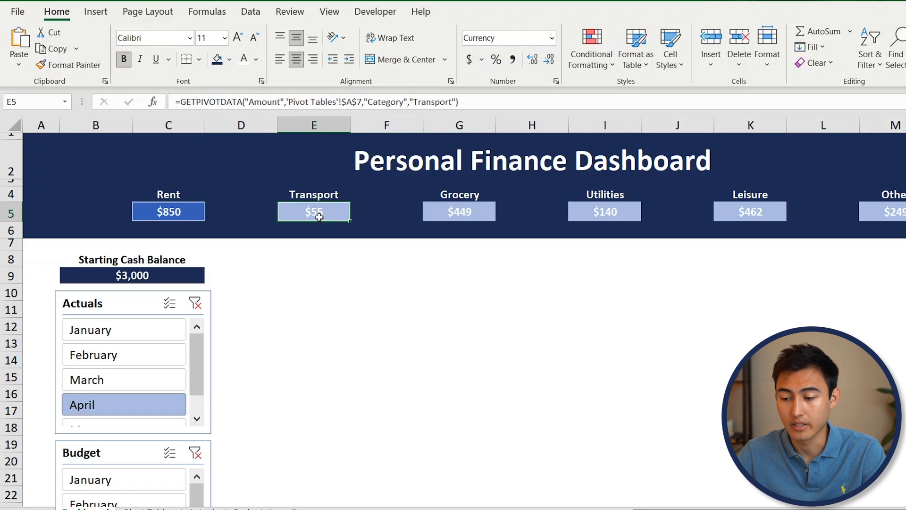
{"action": "left_click", "coordinate": [608, 56]}
{"action": "mouse_move", "coordinate": [630, 172]}
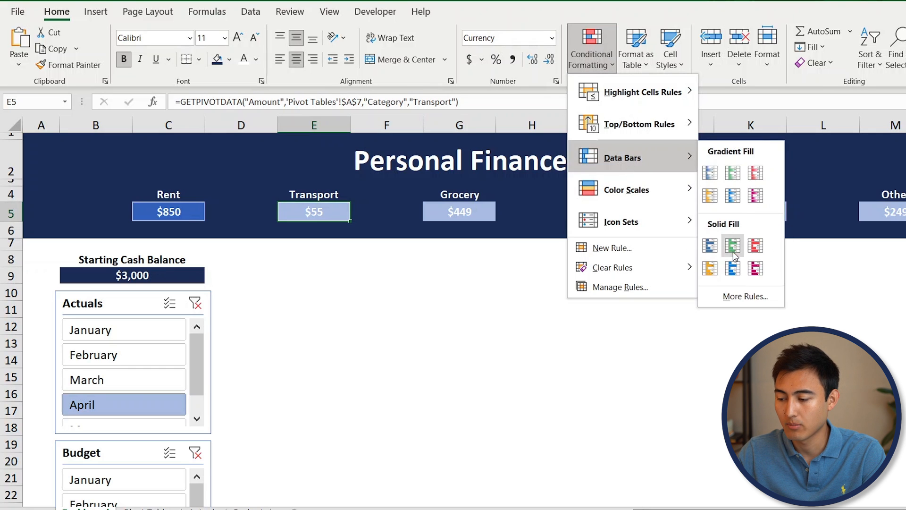
{"action": "left_click", "coordinate": [734, 297]}
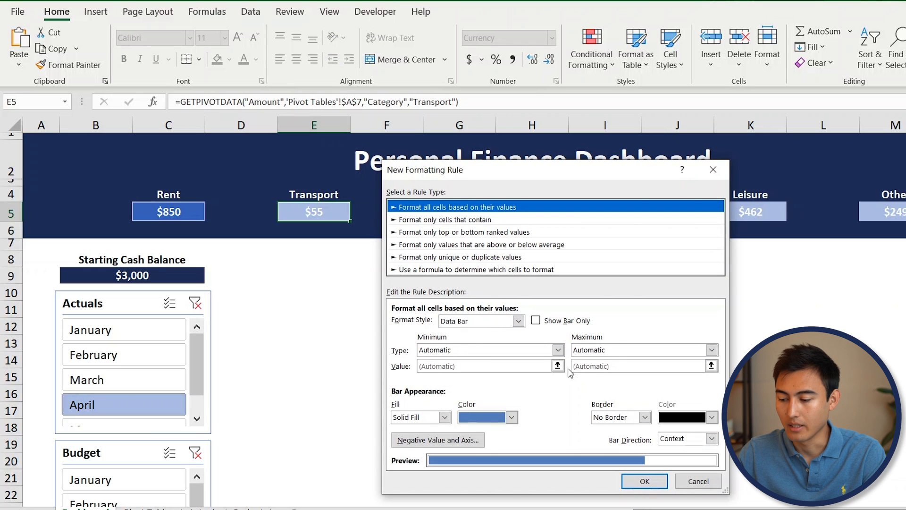
{"action": "left_click", "coordinate": [711, 349]}
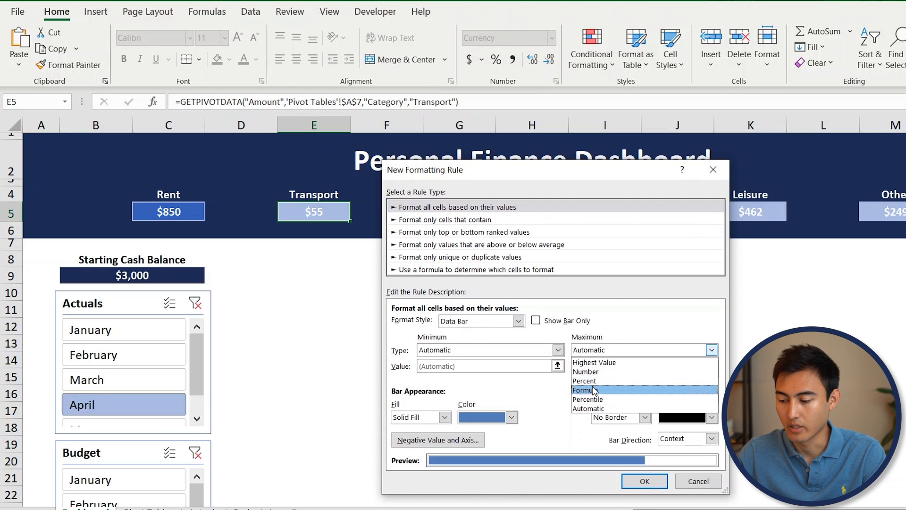
{"action": "left_click", "coordinate": [594, 372]}
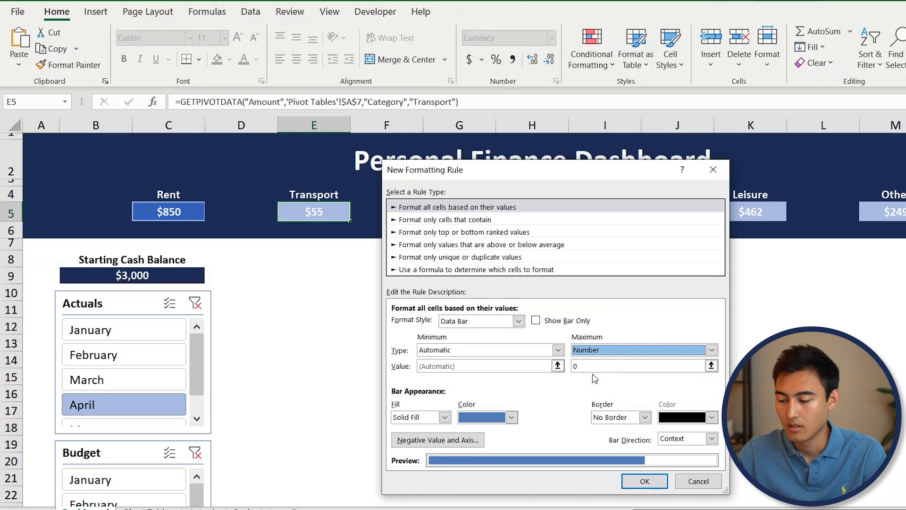
{"action": "left_click", "coordinate": [712, 367]}
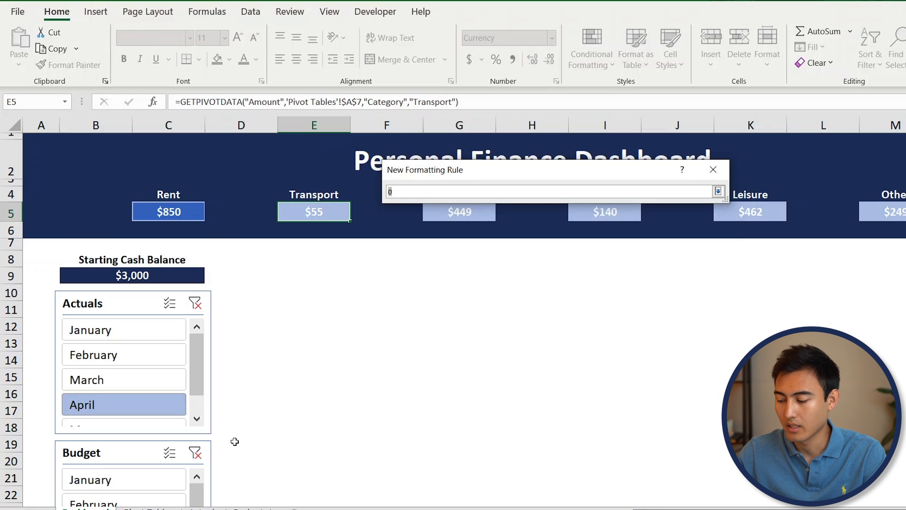
{"action": "key", "text": "ctrl+Page_Down"}
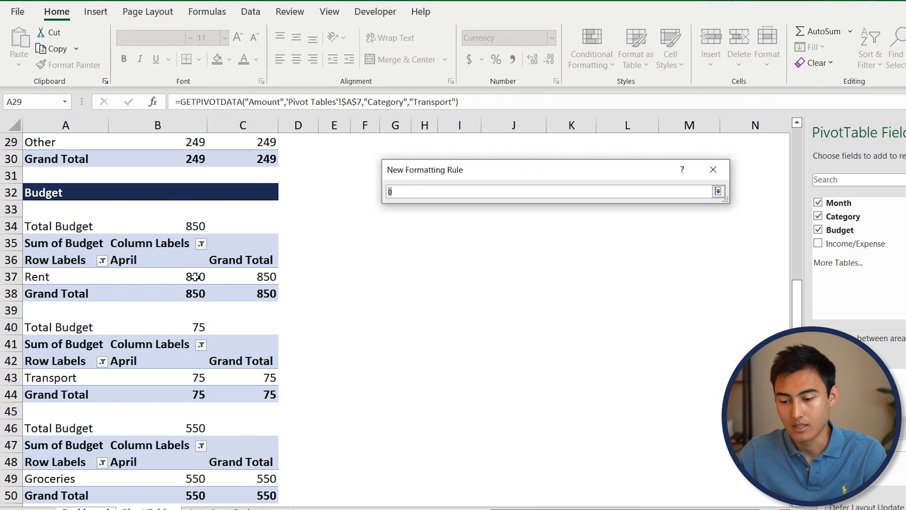
{"action": "left_click", "coordinate": [183, 325]}
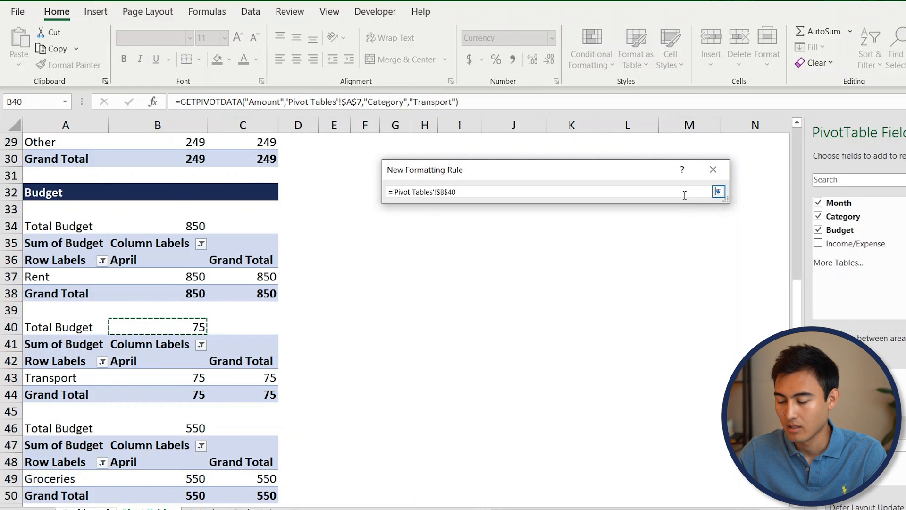
{"action": "key", "text": "Return"}
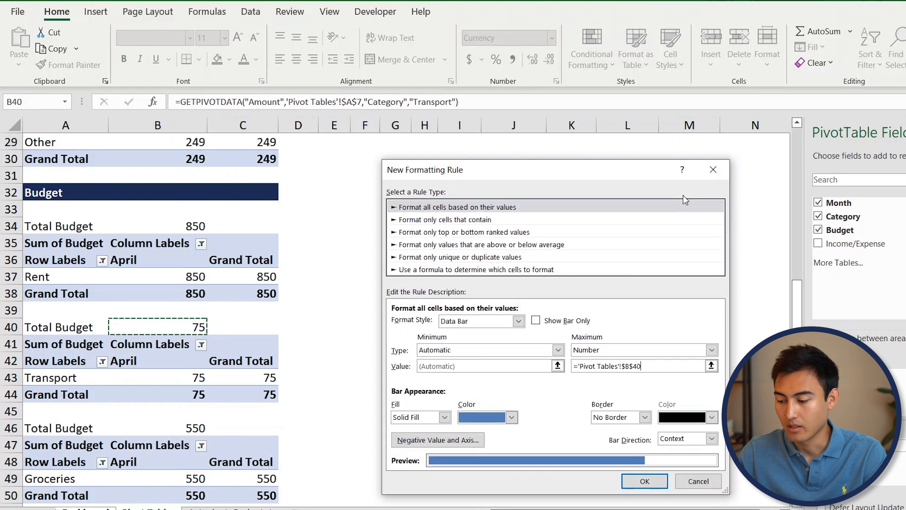
- Colour the Transport data bar Blue, Accent 1, apply the rule and select the Grocery amount cell
{"action": "left_click", "coordinate": [512, 415]}
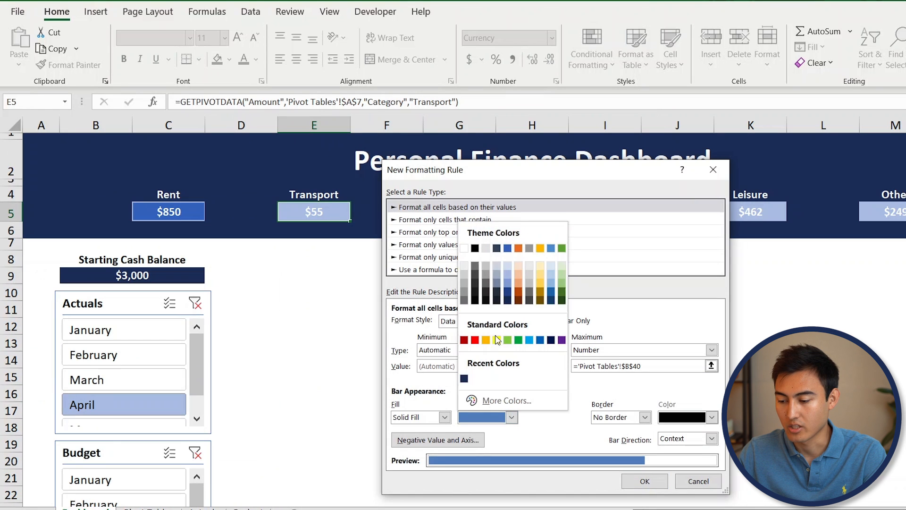
{"action": "left_click", "coordinate": [507, 248]}
{"action": "left_click", "coordinate": [640, 480]}
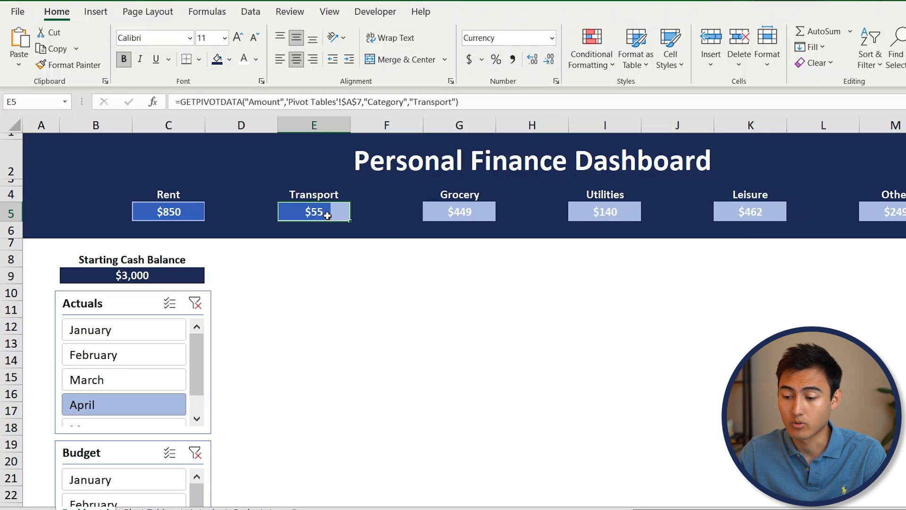
{"action": "left_click", "coordinate": [436, 213]}
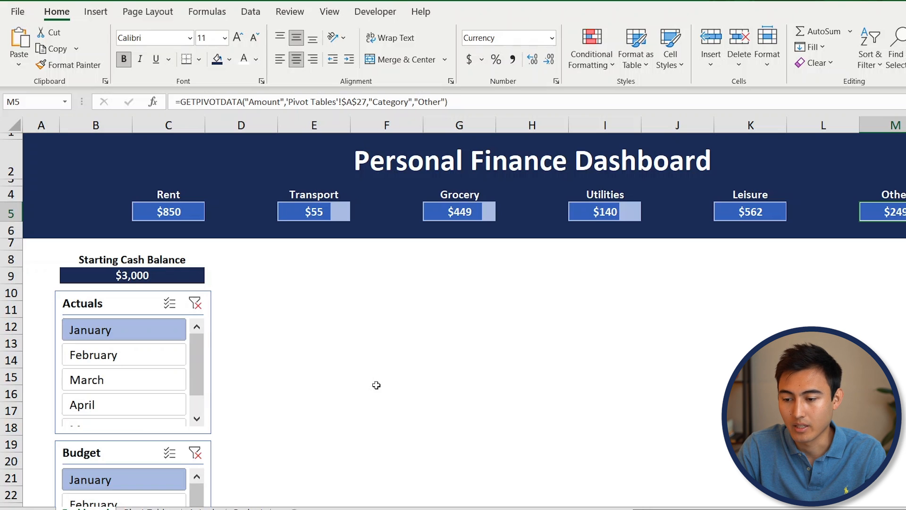
- Insert the solid house icon with a chimney and two windows, found by searching the icon library for house
{"action": "left_click", "coordinate": [95, 11]}
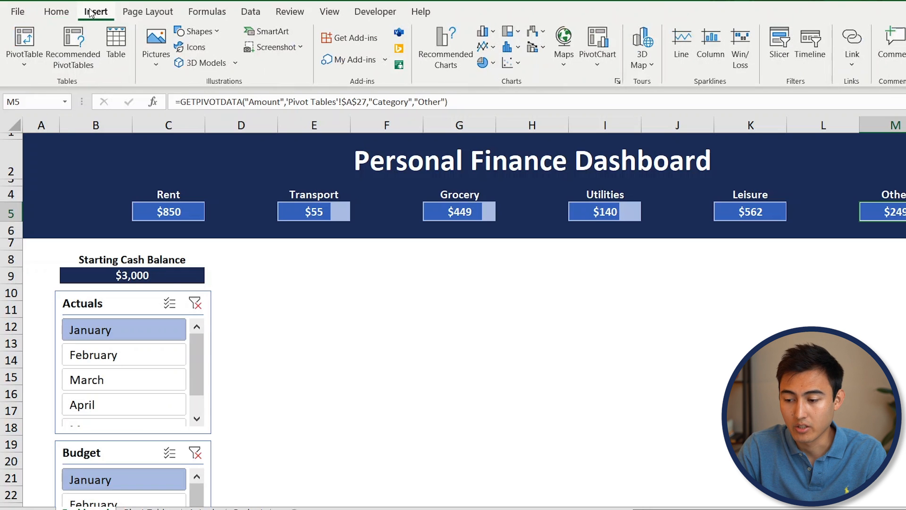
{"action": "left_click", "coordinate": [195, 47]}
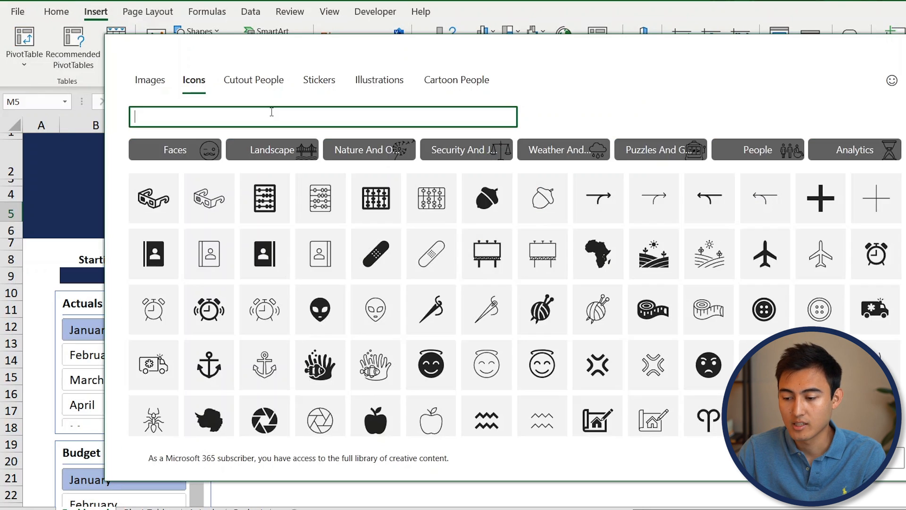
{"action": "type", "text": "house"}
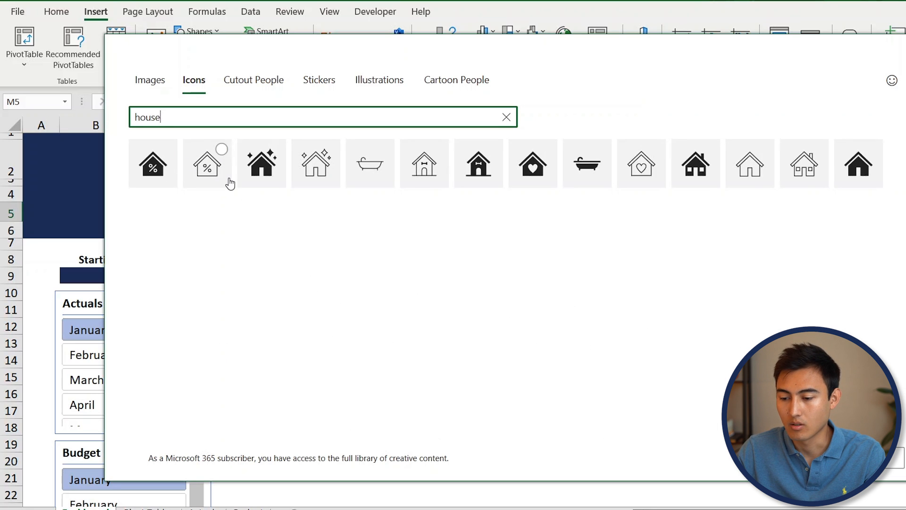
{"action": "left_click", "coordinate": [680, 168]}
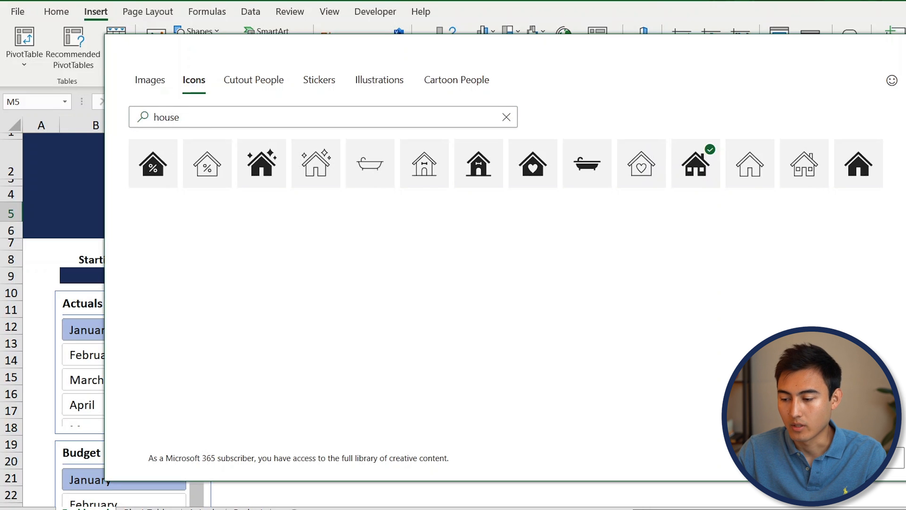
{"action": "left_click", "coordinate": [789, 457]}
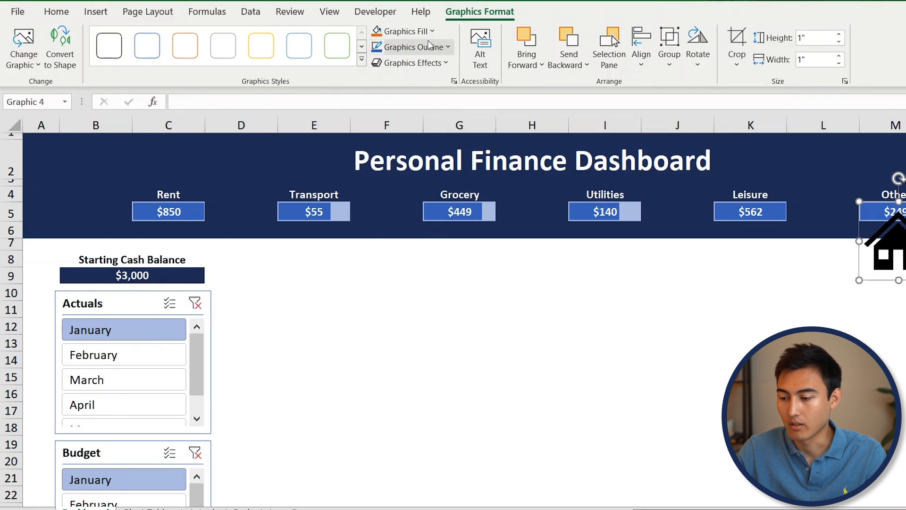
- Fill the house icon white, move it beside the Rent amount in the header band and shrink it to fit
{"action": "left_click", "coordinate": [429, 31]}
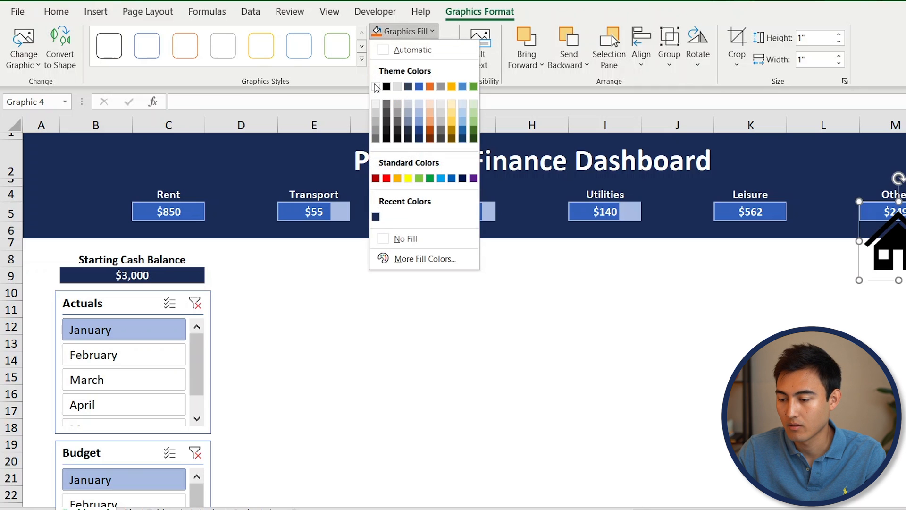
{"action": "left_click", "coordinate": [375, 87]}
{"action": "left_click_drag", "start_coordinate": [903, 257], "coordinate": [103, 215]}
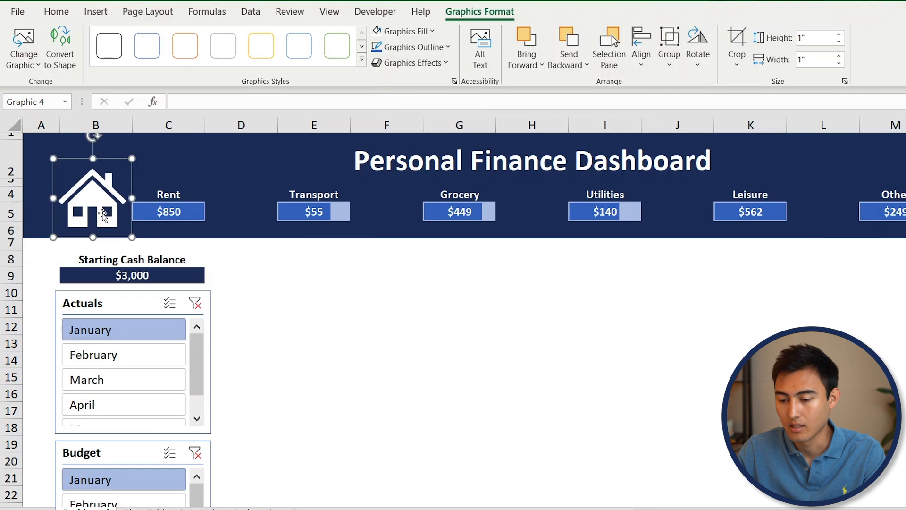
{"action": "left_click_drag", "start_coordinate": [51, 157], "coordinate": [98, 204]}
{"action": "key", "text": "Escape"}
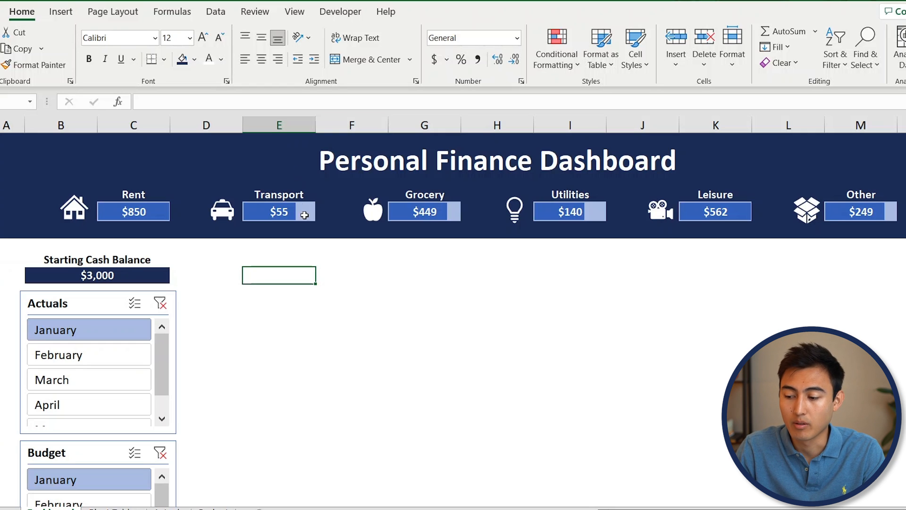
{"action": "left_click", "coordinate": [733, 213]}
{"action": "left_click", "coordinate": [736, 254]}
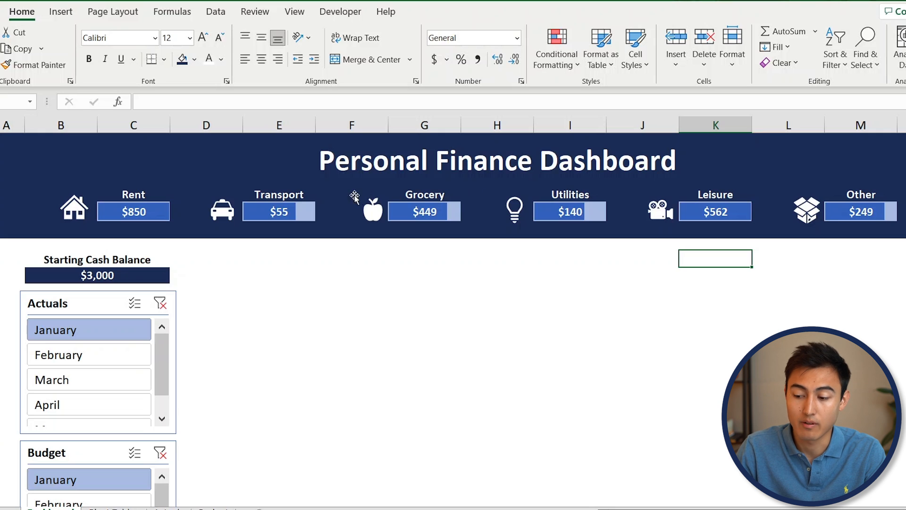
{"action": "left_click", "coordinate": [273, 210]}
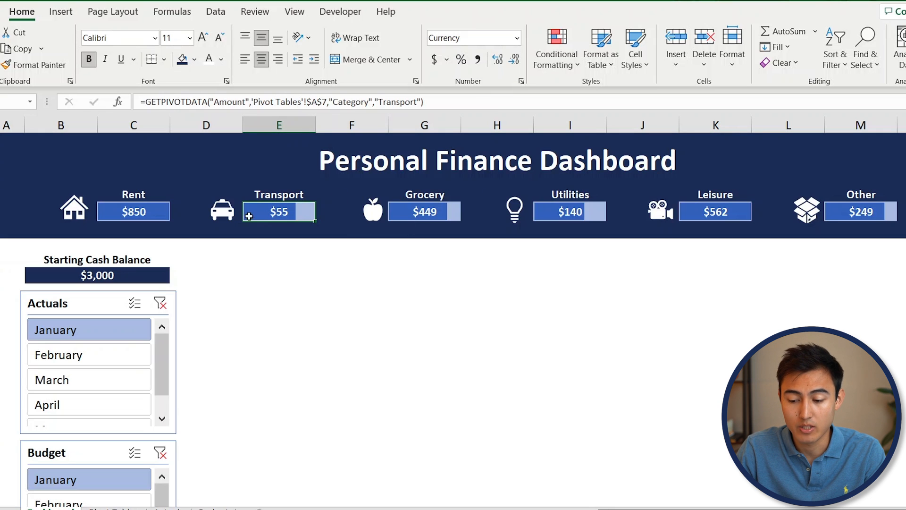
- Filter both the Actuals slicer and the Budget slicer to February
{"action": "left_click", "coordinate": [71, 355]}
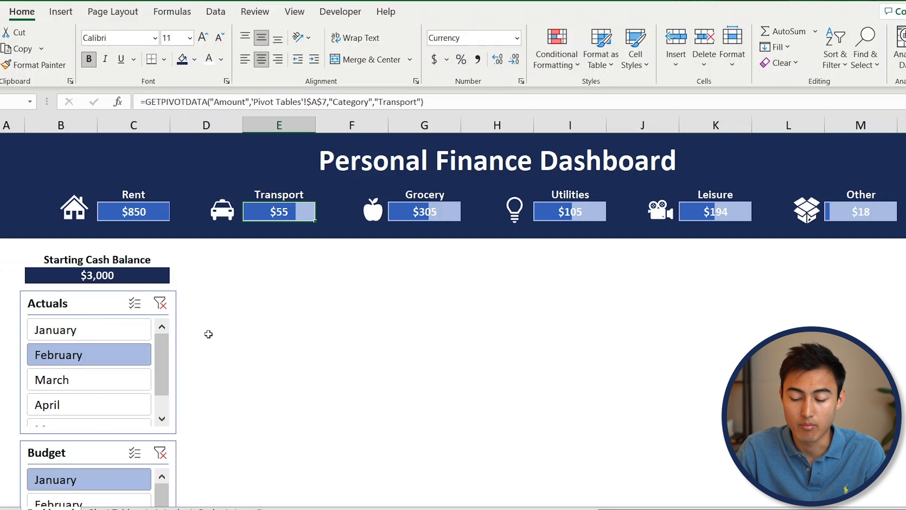
{"action": "scroll", "coordinate": [208, 333], "scroll_direction": "down", "scroll_amount": 1}
{"action": "scroll", "coordinate": [214, 449], "scroll_direction": "down", "scroll_amount": 3}
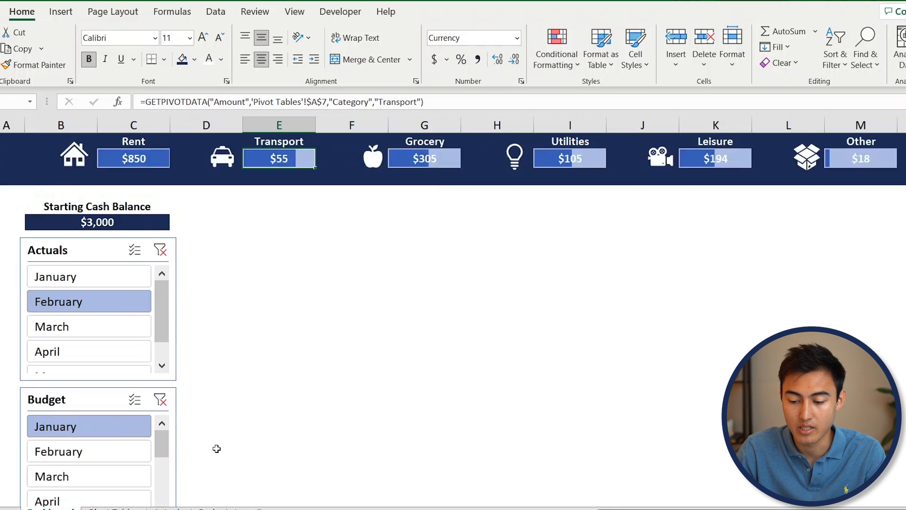
{"action": "left_click", "coordinate": [61, 416]}
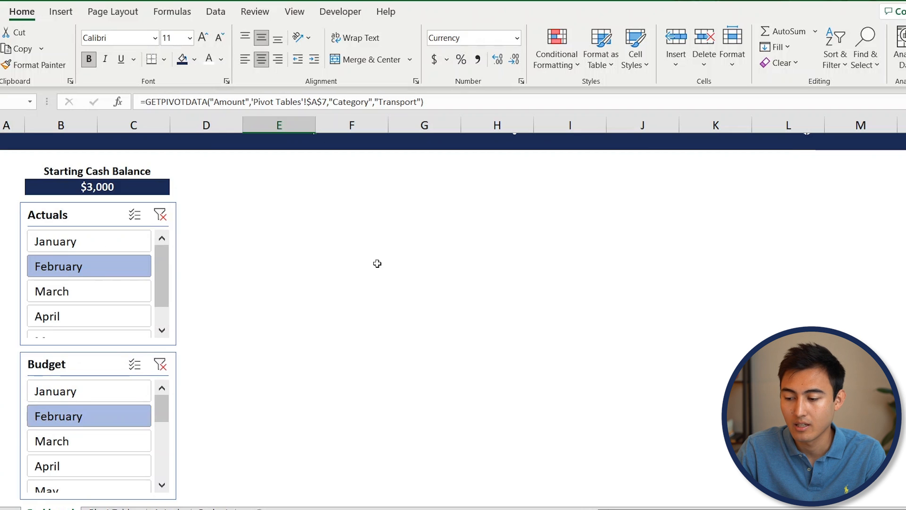
{"action": "scroll", "coordinate": [376, 263], "scroll_direction": "up", "scroll_amount": 4}
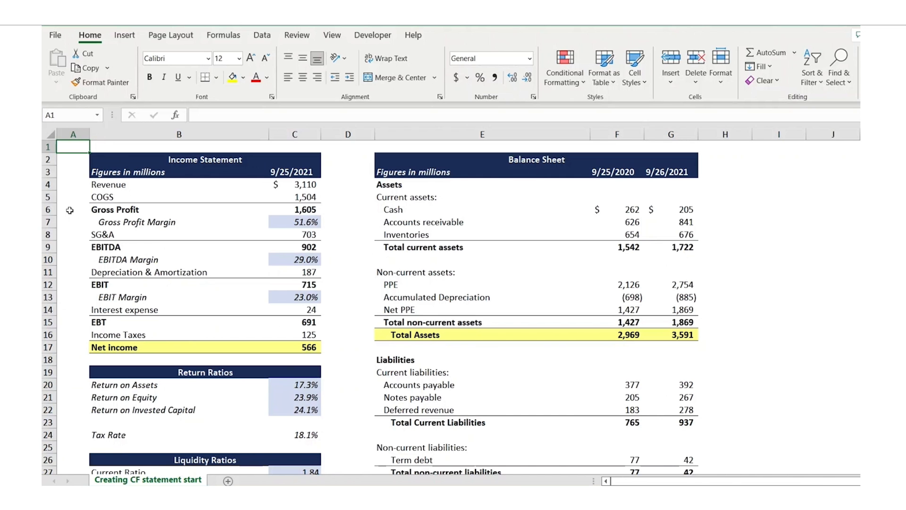
{"action": "key", "text": "Down"}
{"action": "key", "text": "Down"}
{"action": "key", "text": "Down"}
{"action": "key", "text": "Down"}
{"action": "key", "text": "Down"}
{"action": "key", "text": "Down"}
{"action": "key", "text": "Down"}
{"action": "key", "text": "Down"}
{"action": "key", "text": "Down"}
{"action": "key", "text": "Down"}
{"action": "key", "text": "Down"}
{"action": "key", "text": "Down"}
{"action": "key", "text": "Down"}
{"action": "key", "text": "Down"}
{"action": "key", "text": "Down"}
{"action": "key", "text": "Down"}
{"action": "key", "text": "Down"}
{"action": "key", "text": "Down"}
{"action": "key", "text": "Down"}
{"action": "key", "text": "Down"}
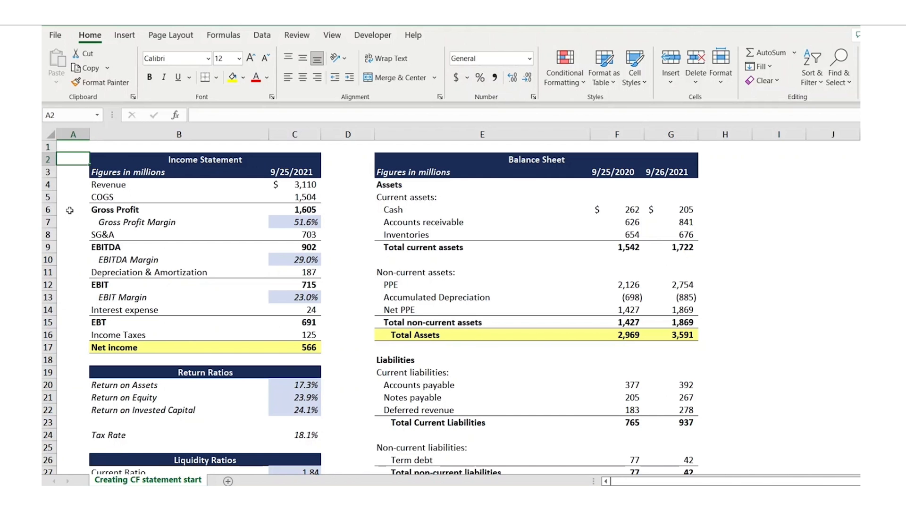
{"action": "key", "text": "Down"}
{"action": "key", "text": "Down"}
{"action": "key", "text": "Down"}
{"action": "key", "text": "Down"}
{"action": "key", "text": "Down"}
{"action": "key", "text": "Down"}
{"action": "key", "text": "Down"}
{"action": "key", "text": "Down"}
{"action": "key", "text": "Down"}
{"action": "key", "text": "Down"}
{"action": "key", "text": "Down"}
{"action": "key", "text": "Down"}
{"action": "key", "text": "Down"}
{"action": "key", "text": "Down"}
{"action": "key", "text": "Down"}
{"action": "key", "text": "Down"}
{"action": "key", "text": "Down"}
{"action": "key", "text": "Down"}
{"action": "key", "text": "Down"}
{"action": "key", "text": "Down"}
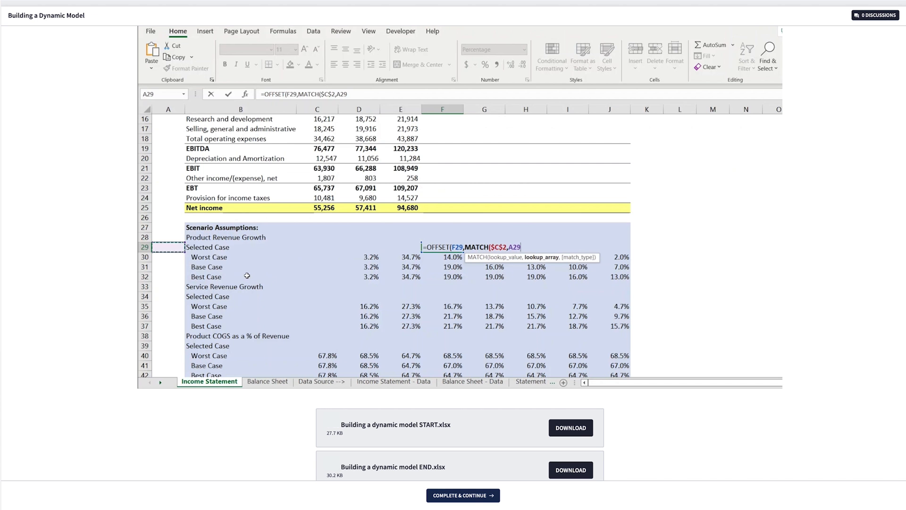
{"action": "left_click_drag", "start_coordinate": [247, 257], "coordinate": [246, 275]}
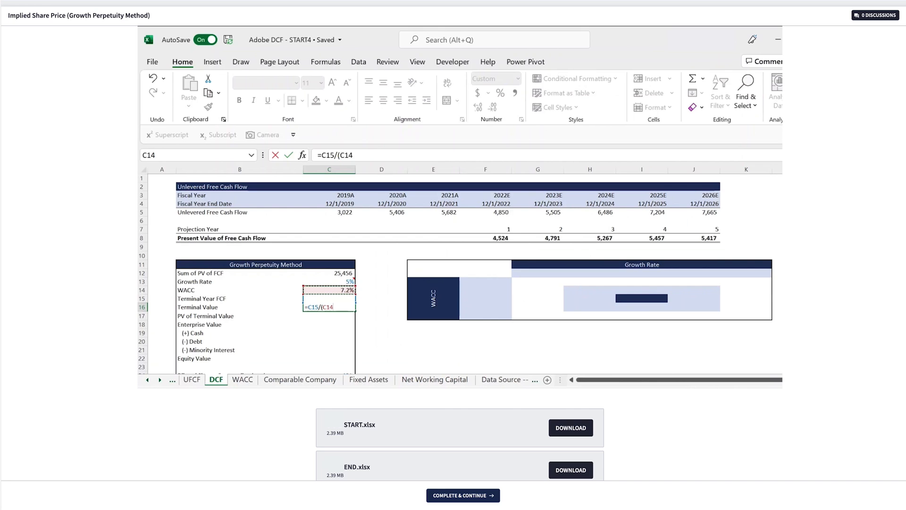
{"action": "type", "text": "-"}
{"action": "key", "text": "Up"}
{"action": "key", "text": "Up"}
{"action": "key", "text": "Up"}
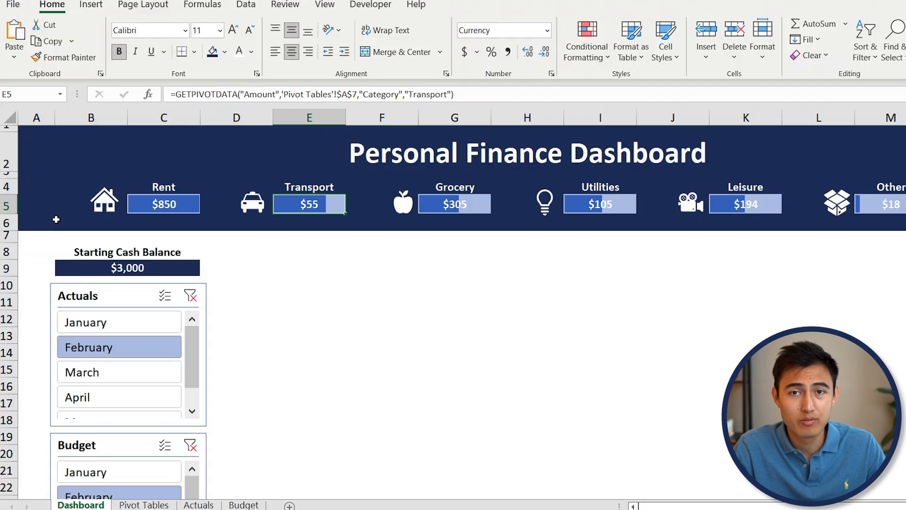
- Start a PivotTable from Table1 on the Actuals sheet and choose to place it in an existing worksheet
{"action": "key", "text": "ctrl+Page_Down"}
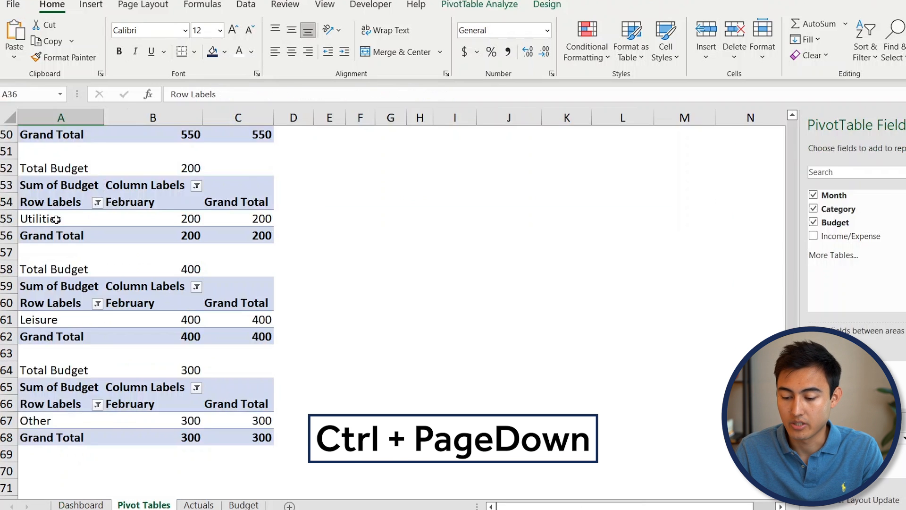
{"action": "key", "text": "ctrl+Page_Down"}
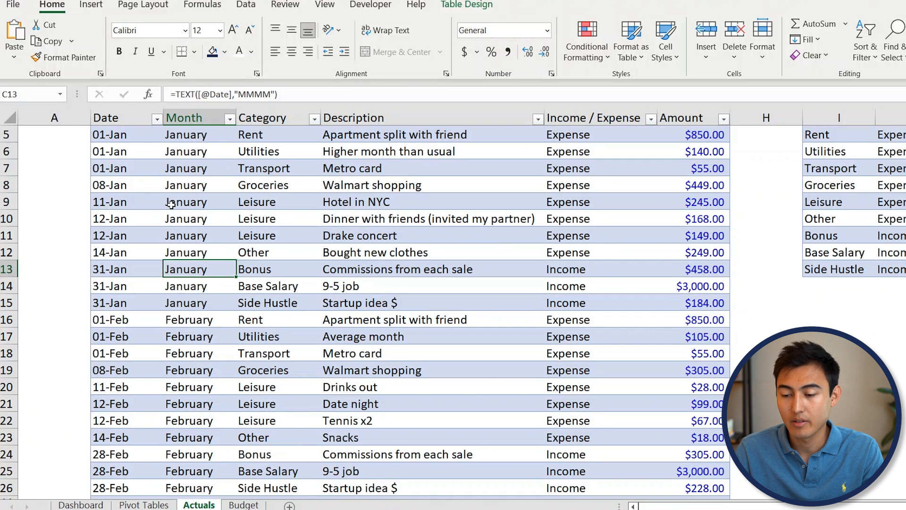
{"action": "left_click", "coordinate": [92, 5]}
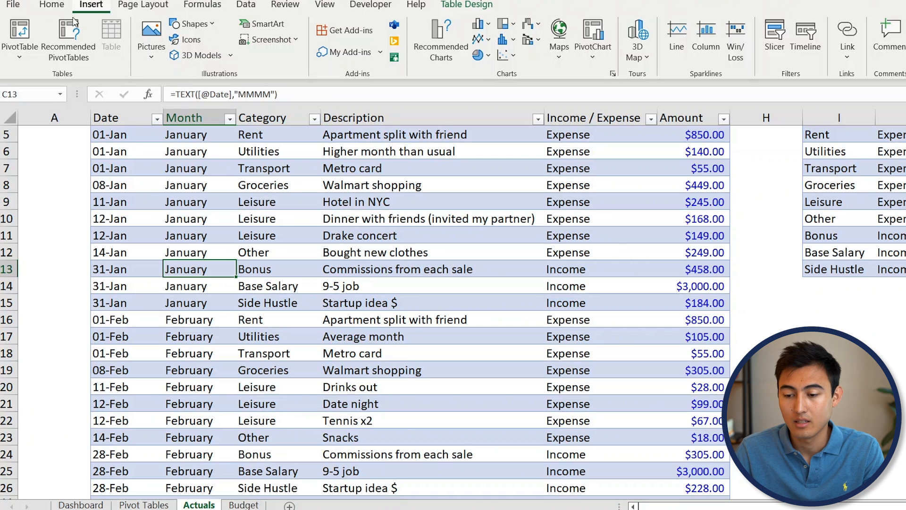
{"action": "left_click", "coordinate": [18, 33]}
{"action": "left_click", "coordinate": [467, 326]}
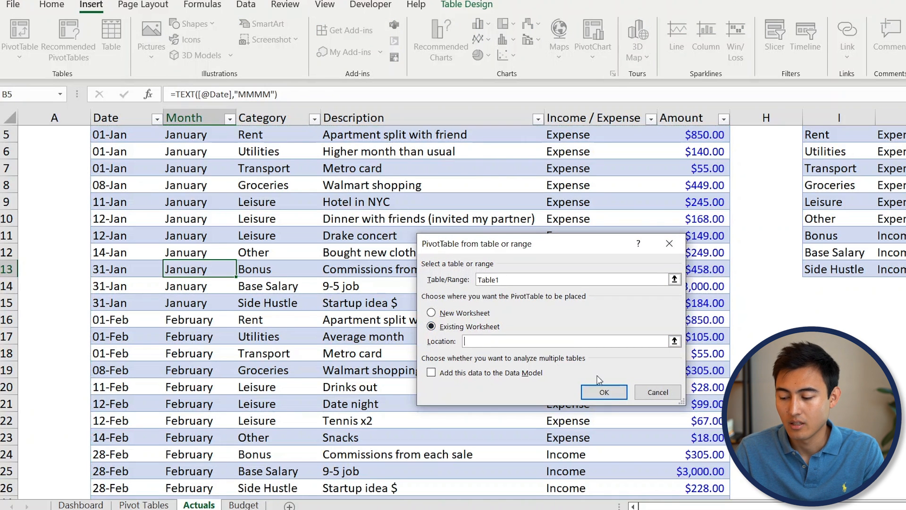
- Set the PivotTable location to cell A72 of the Pivot Tables sheet, below the existing budget pivots, and create it
{"action": "left_click", "coordinate": [673, 342]}
{"action": "key", "text": "ctrl+Page_Up"}
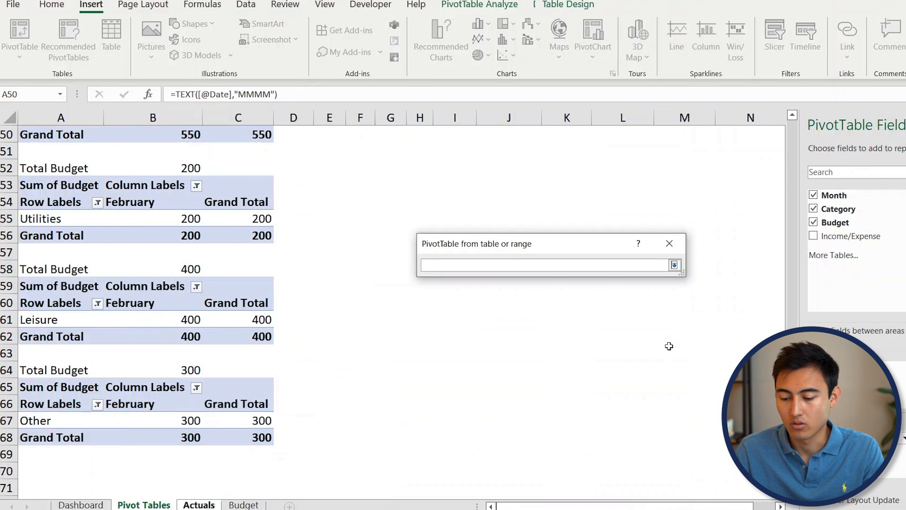
{"action": "left_click", "coordinate": [31, 488]}
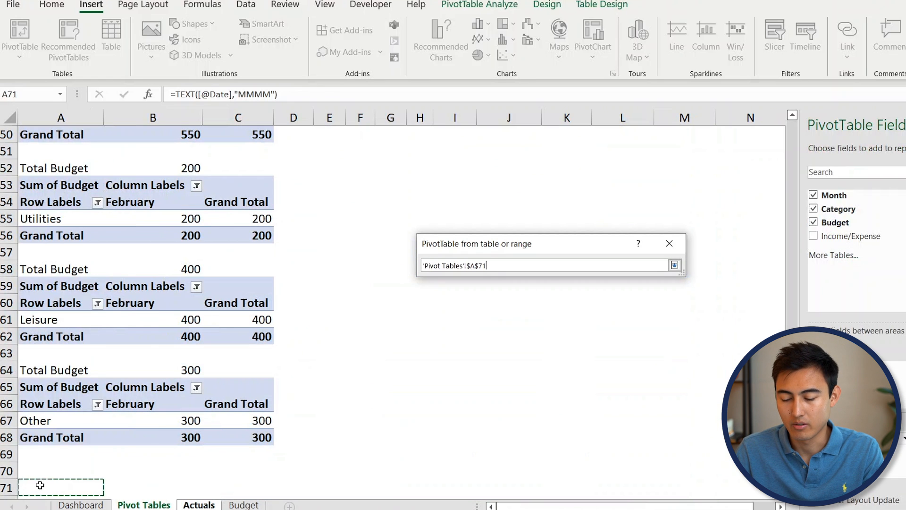
{"action": "scroll", "coordinate": [35, 493], "scroll_direction": "down", "scroll_amount": 4}
{"action": "left_click", "coordinate": [34, 305]}
{"action": "key", "text": "Return"}
{"action": "key", "text": "Return"}
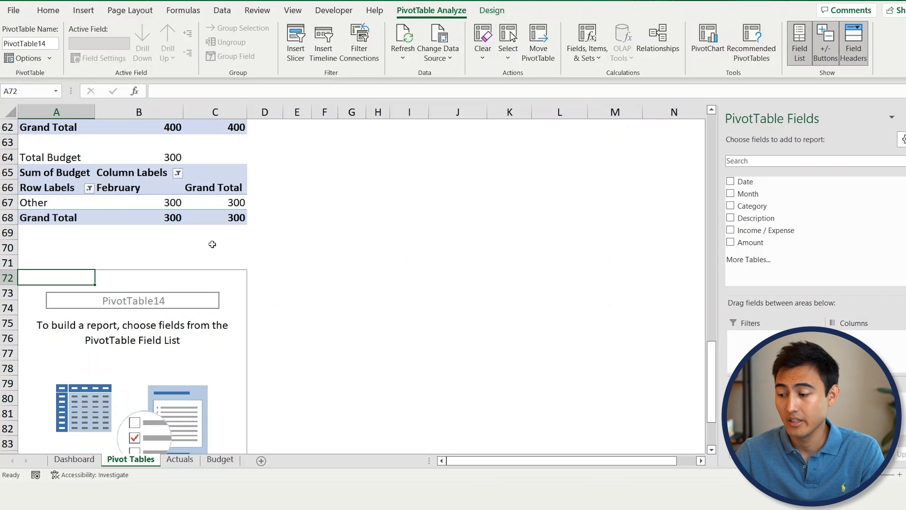
- Lay out the new PivotTable with Month as columns, Category as rows and the sum of Amount as values
{"action": "left_click_drag", "start_coordinate": [745, 193], "coordinate": [879, 354]}
{"action": "left_click_drag", "start_coordinate": [758, 244], "coordinate": [853, 408]}
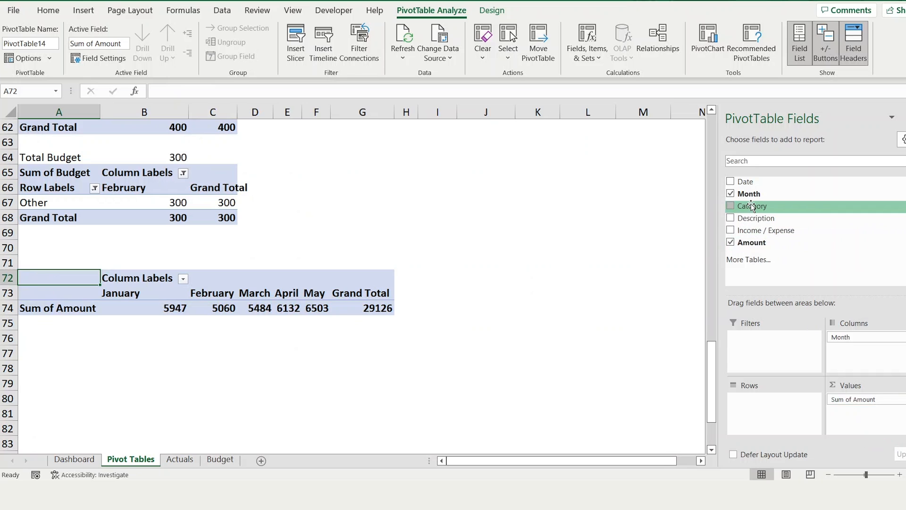
{"action": "left_click_drag", "start_coordinate": [751, 206], "coordinate": [745, 419]}
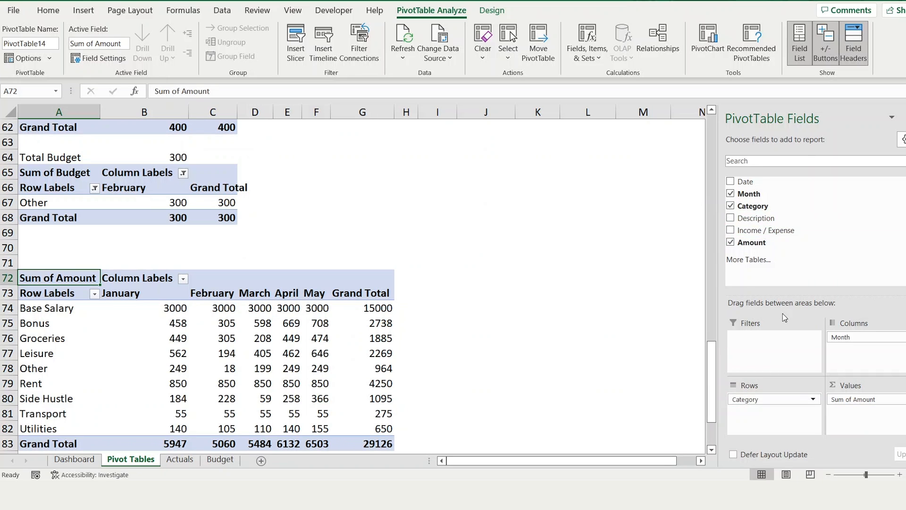
- Add Income / Expense as a report filter to the new PivotTable and filter it to Expense
{"action": "left_click_drag", "start_coordinate": [765, 233], "coordinate": [758, 348]}
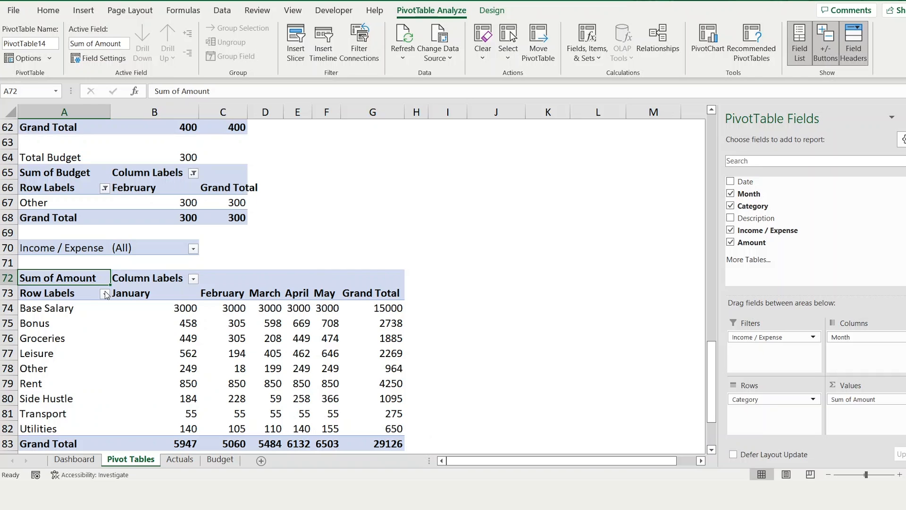
{"action": "left_click", "coordinate": [193, 249]}
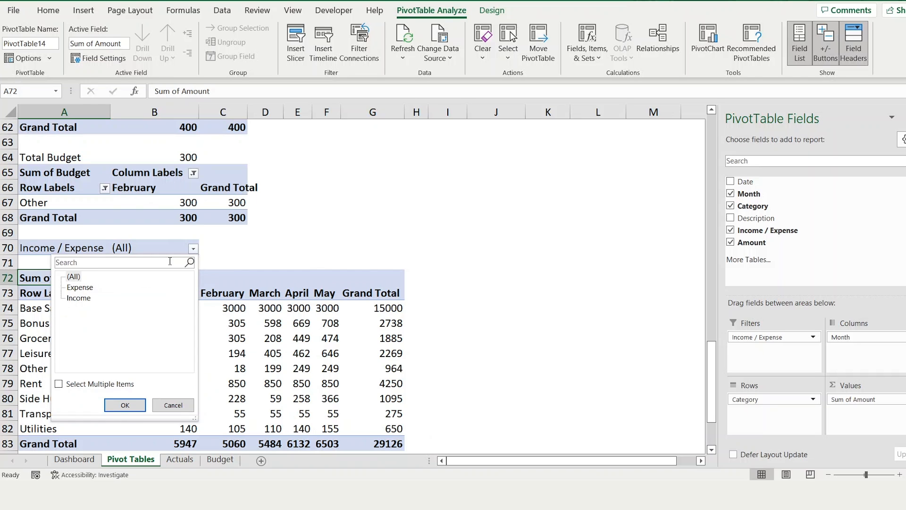
{"action": "left_click", "coordinate": [80, 287]}
{"action": "left_click", "coordinate": [121, 404]}
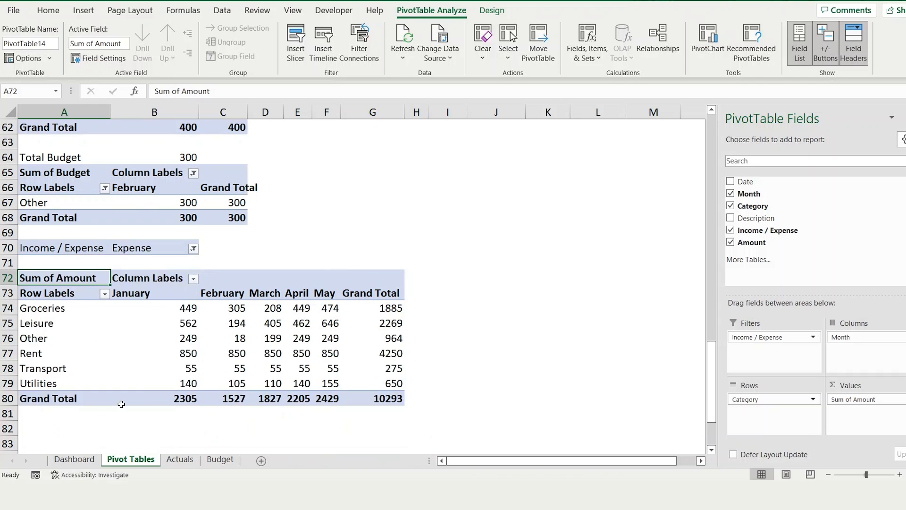
{"action": "left_click", "coordinate": [88, 329]}
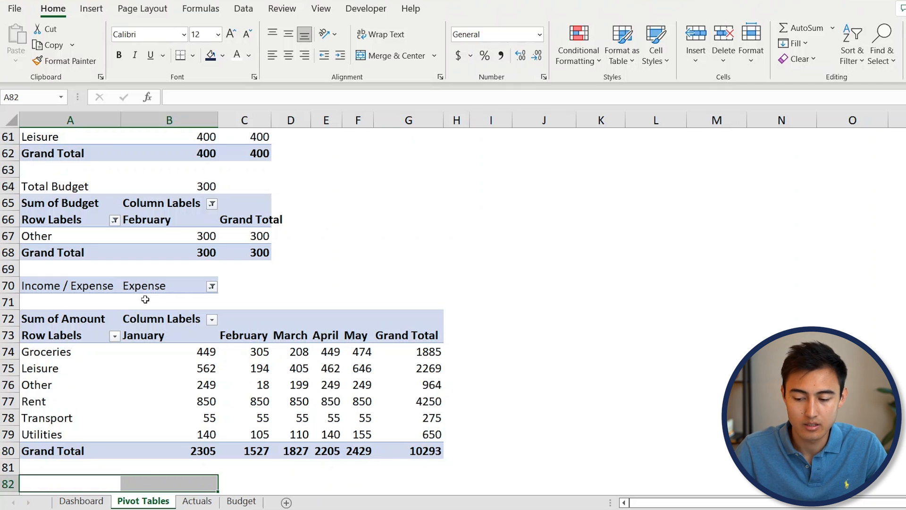
- Insert two blank rows at row 69, above the Income / Expense filter, and select cell A70
{"action": "key", "text": "Up"}
{"action": "key", "text": "Up"}
{"action": "key", "text": "Up"}
{"action": "key", "text": "Up"}
{"action": "key", "text": "Up"}
{"action": "key", "text": "Up"}
{"action": "key", "text": "Up"}
{"action": "key", "text": "Up"}
{"action": "key", "text": "Up"}
{"action": "key", "text": "Up"}
{"action": "key", "text": "Up"}
{"action": "key", "text": "Up"}
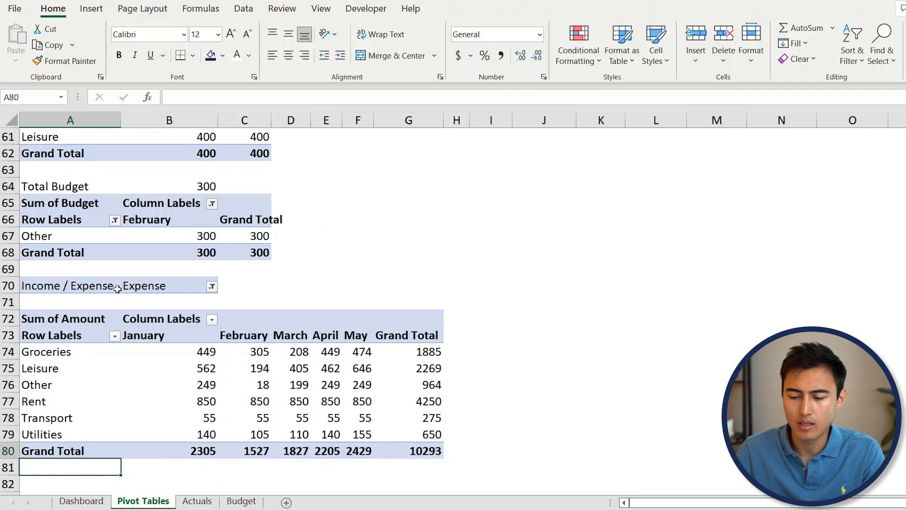
{"action": "left_click", "coordinate": [61, 272]}
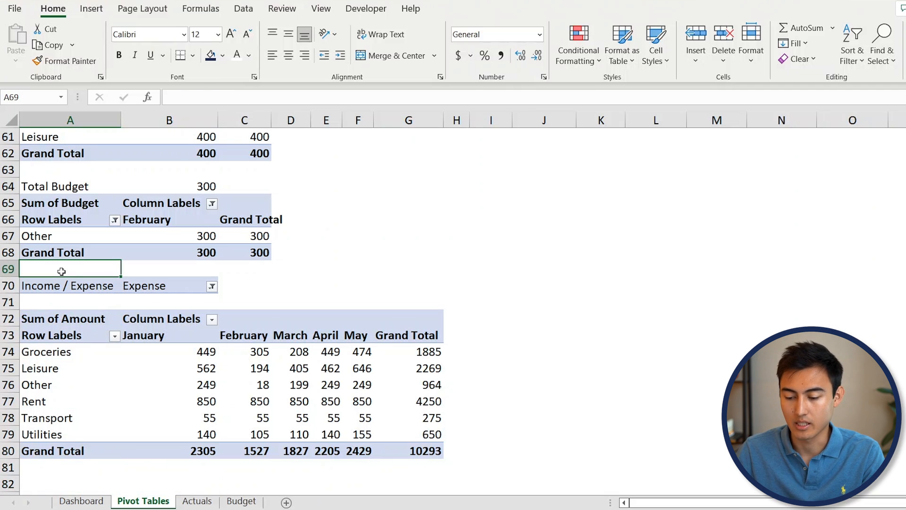
{"action": "key", "text": "shift+space"}
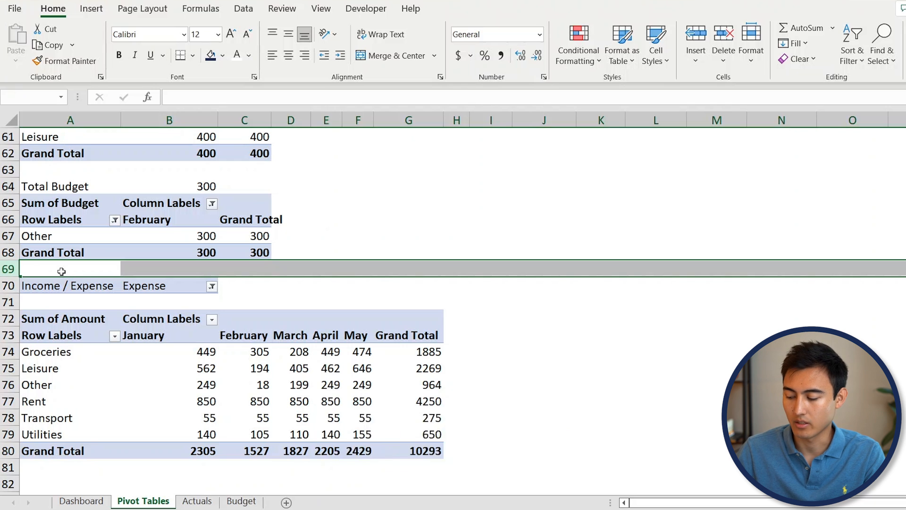
{"action": "key", "text": "ctrl+shift+plus"}
{"action": "key", "text": "ctrl+shift+plus"}
{"action": "key", "text": "Down"}
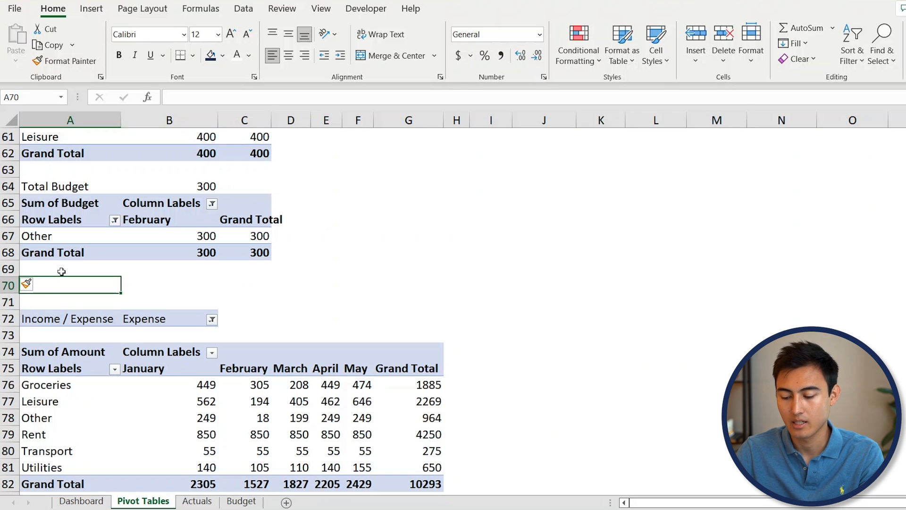
- Copy the Budget header band in A32:C32 to row 70 and retitle the copy Charts
{"action": "scroll", "coordinate": [61, 271], "scroll_direction": "up", "scroll_amount": 10}
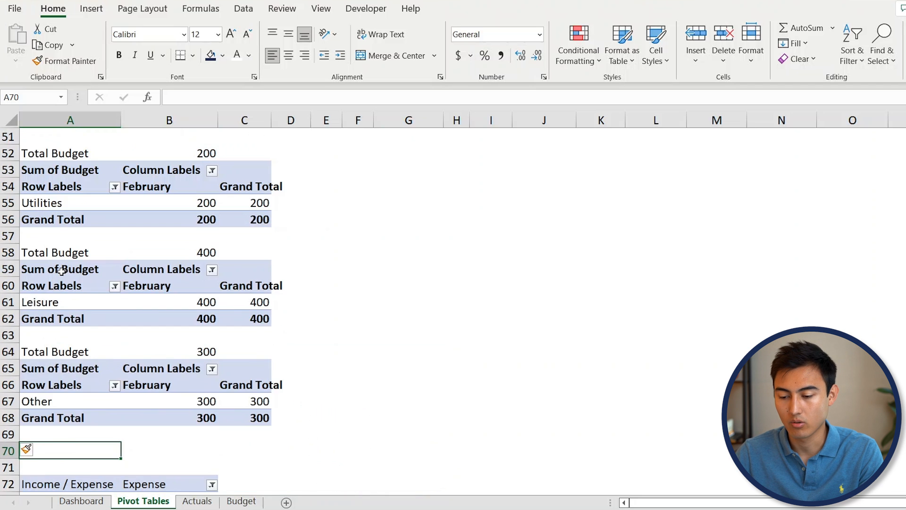
{"action": "scroll", "coordinate": [61, 272], "scroll_direction": "up", "scroll_amount": 1}
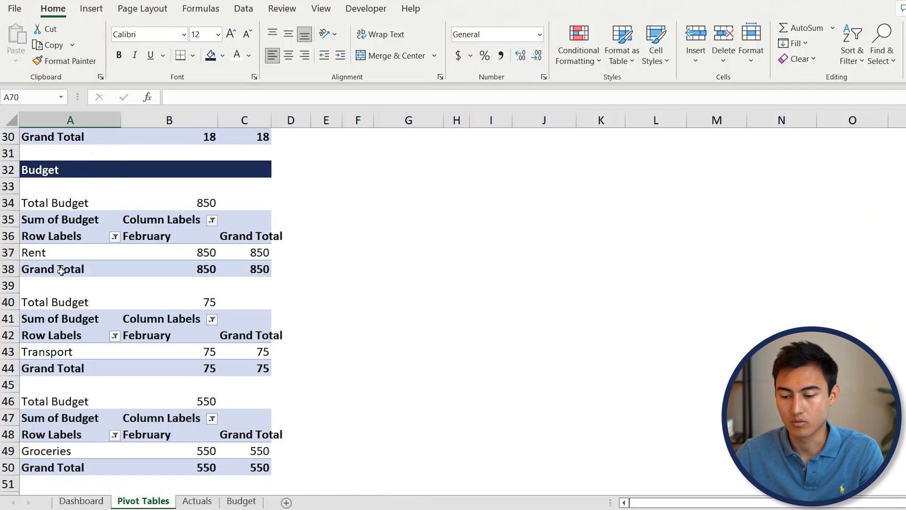
{"action": "left_click", "coordinate": [68, 162]}
{"action": "key", "text": "shift+Right"}
{"action": "key", "text": "shift+Right"}
{"action": "key", "text": "ctrl+c"}
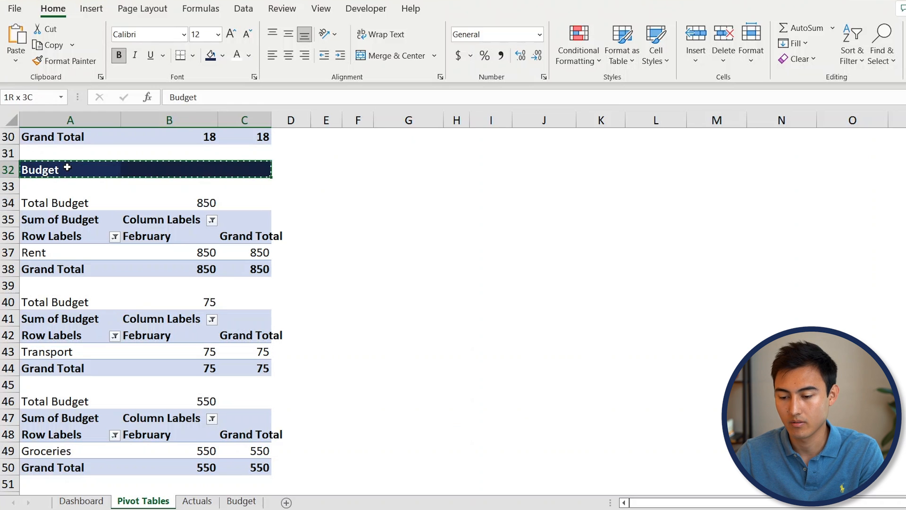
{"action": "scroll", "coordinate": [67, 167], "scroll_direction": "down", "scroll_amount": 2}
{"action": "scroll", "coordinate": [67, 167], "scroll_direction": "down", "scroll_amount": 7}
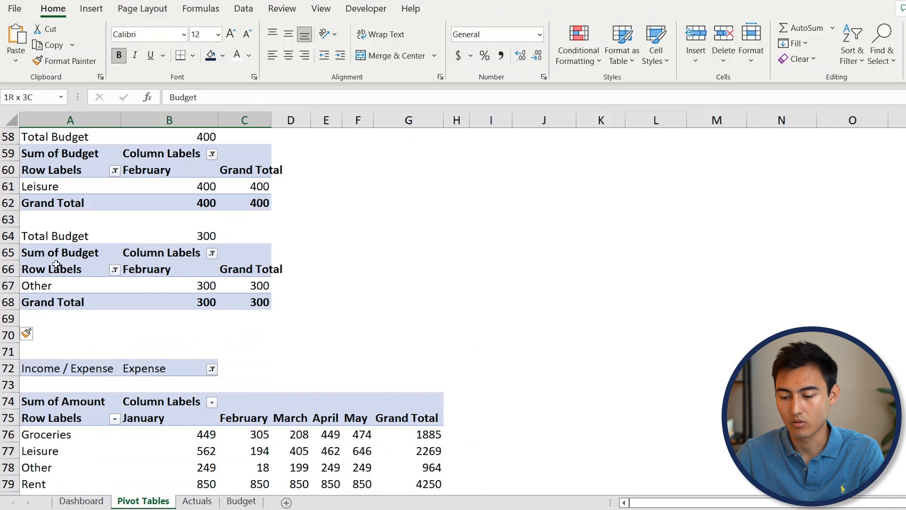
{"action": "left_click", "coordinate": [53, 329]}
{"action": "key", "text": "ctrl+v"}
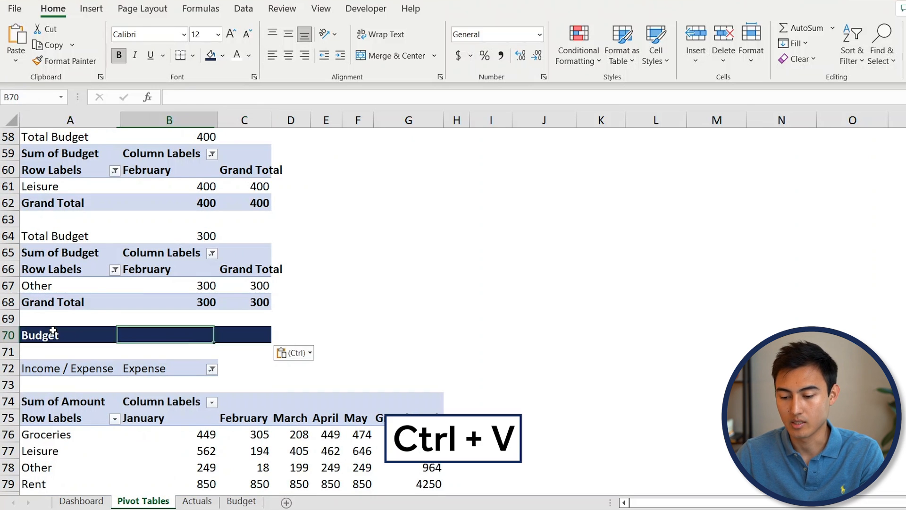
{"action": "type", "text": "Charts"}
{"action": "key", "text": "Return"}
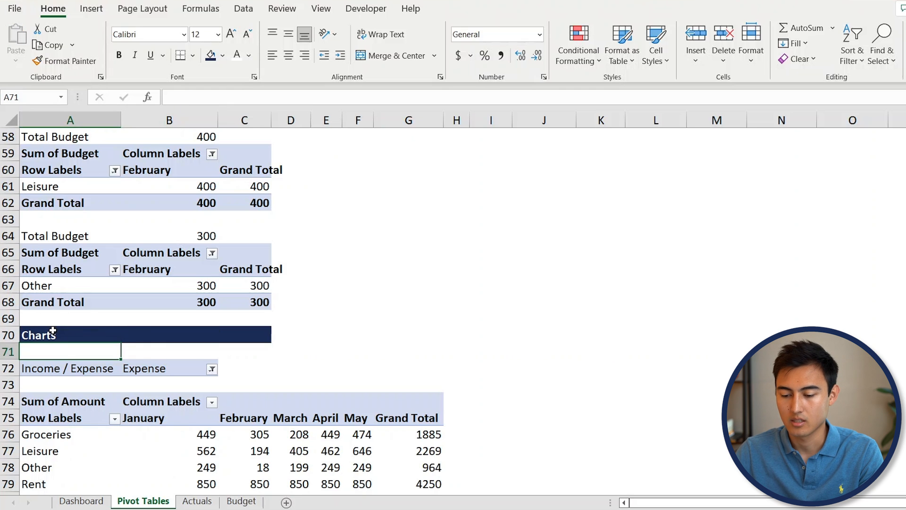
- Enter a formula in cell A84 that references the Groceries label in A76 of the pivot above
{"action": "scroll", "coordinate": [53, 330], "scroll_direction": "down", "scroll_amount": 2}
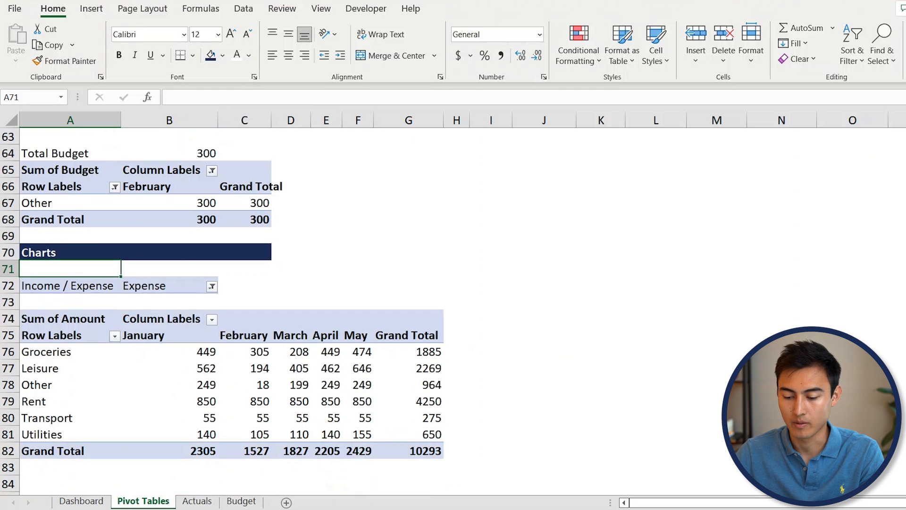
{"action": "left_click", "coordinate": [45, 478]}
{"action": "scroll", "coordinate": [145, 461], "scroll_direction": "down", "scroll_amount": 3}
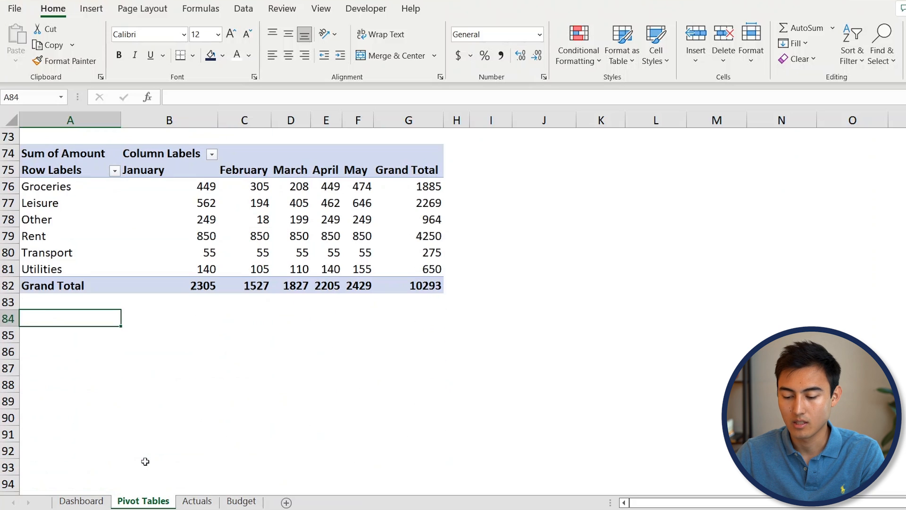
{"action": "type", "text": "="}
{"action": "key", "text": "Up"}
{"action": "key", "text": "Up"}
{"action": "key", "text": "Up"}
{"action": "key", "text": "Up"}
{"action": "key", "text": "Up"}
{"action": "key", "text": "Up"}
{"action": "key", "text": "Up"}
{"action": "key", "text": "Up"}
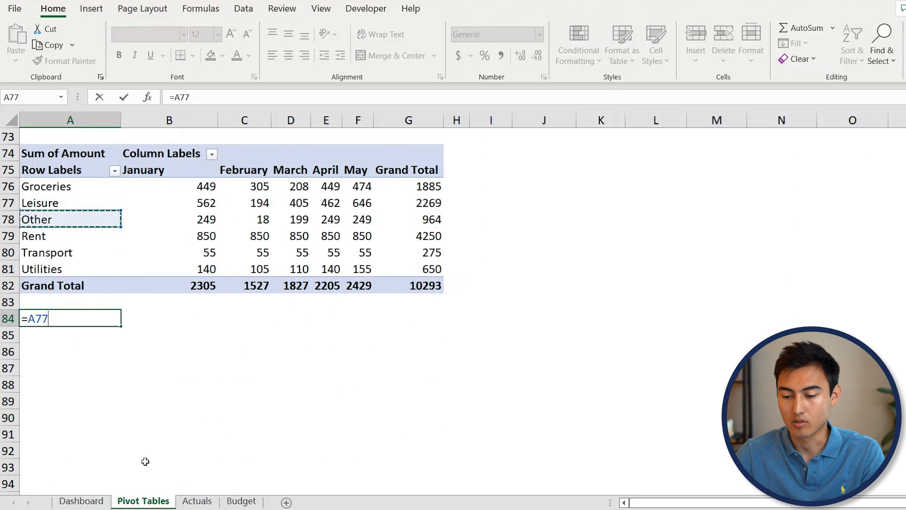
{"action": "key", "text": "Return"}
- Copy the A84 label formula down through A90 and clear the Grand Total label in A90
{"action": "key", "text": "Up"}
{"action": "key", "text": "ctrl+c"}
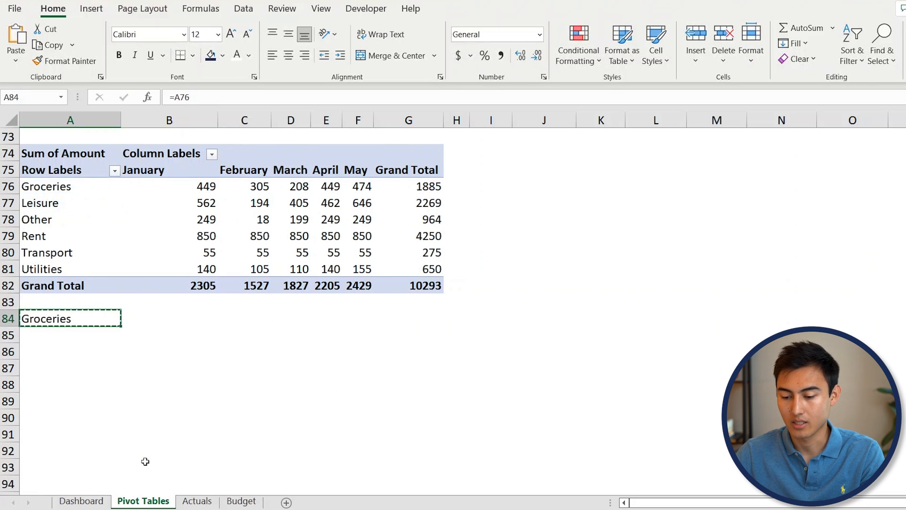
{"action": "key", "text": "shift+Down"}
{"action": "key", "text": "shift+Down"}
{"action": "key", "text": "shift+Down"}
{"action": "key", "text": "shift+Down"}
{"action": "key", "text": "shift+Down"}
{"action": "key", "text": "shift+Down"}
{"action": "key", "text": "shift+Down"}
{"action": "key", "text": "shift+Up"}
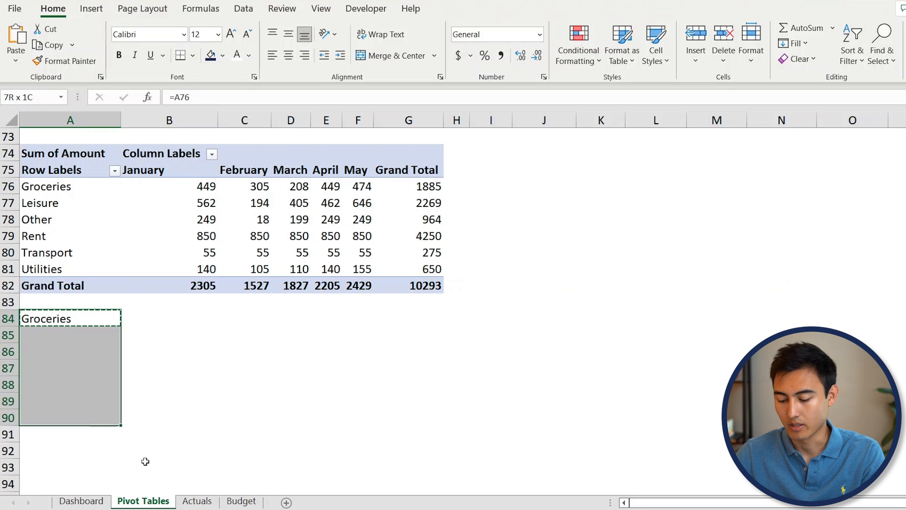
{"action": "key", "text": "ctrl+v"}
{"action": "key", "text": "Down"}
{"action": "key", "text": "Down"}
{"action": "key", "text": "Down"}
{"action": "key", "text": "Down"}
{"action": "key", "text": "Down"}
{"action": "key", "text": "Down"}
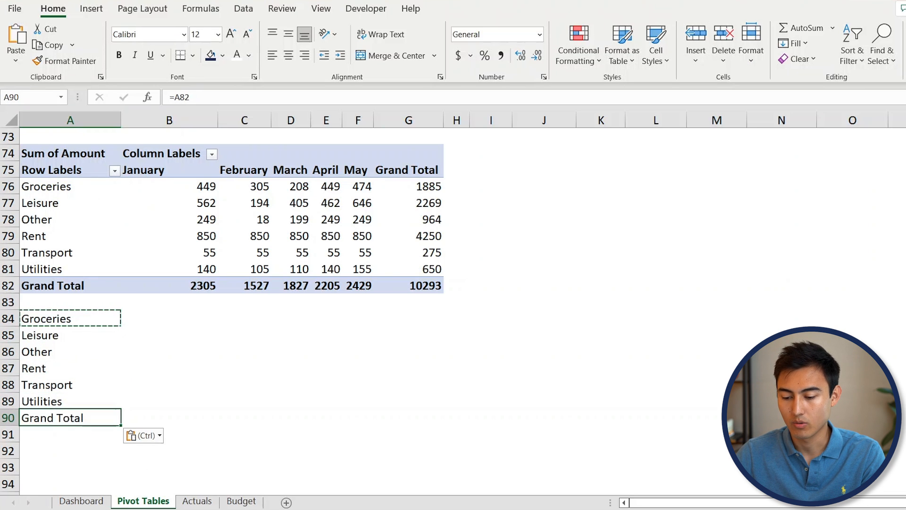
{"action": "key", "text": "Escape"}
{"action": "key", "text": "Delete"}
- Link cell B84 to the Groceries grand total in column G of the monthly expense pivot
{"action": "key", "text": "Right"}
{"action": "key", "text": "Up"}
{"action": "key", "text": "Up"}
{"action": "key", "text": "Up"}
{"action": "key", "text": "Up"}
{"action": "key", "text": "Up"}
{"action": "key", "text": "Up"}
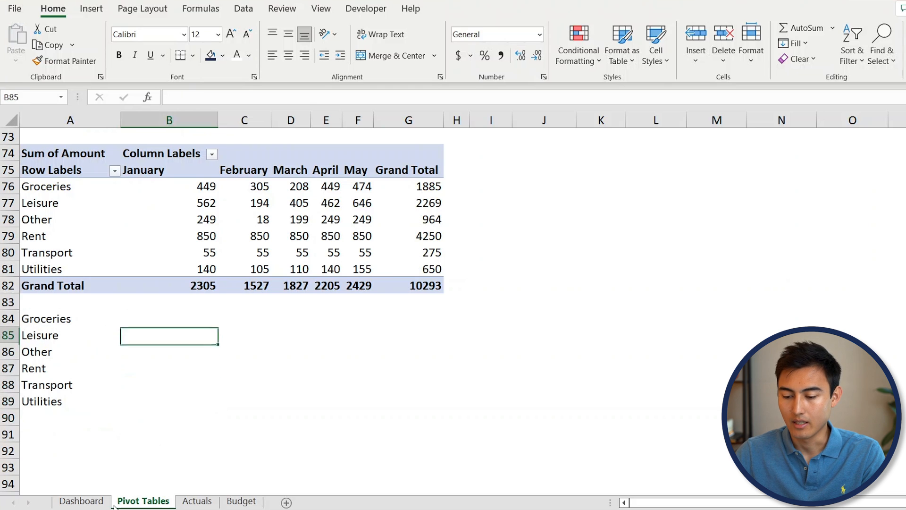
{"action": "type", "text": "="}
{"action": "key", "text": "Right"}
{"action": "key", "text": "Right"}
{"action": "key", "text": "Right"}
{"action": "key", "text": "Right"}
{"action": "key", "text": "Right"}
{"action": "key", "text": "Up"}
{"action": "key", "text": "Up"}
{"action": "key", "text": "Up"}
{"action": "key", "text": "Up"}
{"action": "key", "text": "Up"}
{"action": "key", "text": "Up"}
{"action": "key", "text": "Up"}
{"action": "key", "text": "Up"}
{"action": "key", "text": "Return"}
{"action": "key", "text": "Up"}
{"action": "key", "text": "ctrl+c"}
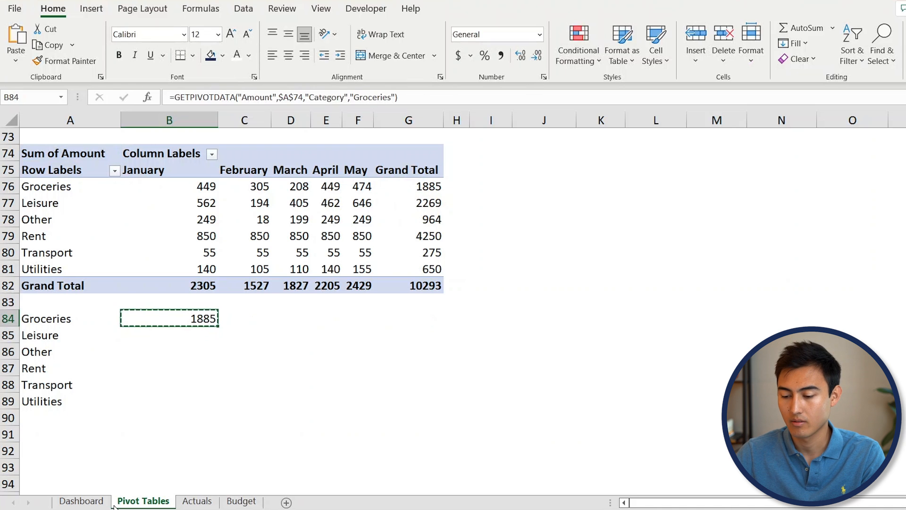
- Link cell B85 to the Leisure grand total in cell G77 of the pivot
{"action": "key", "text": "Down"}
{"action": "type", "text": "="}
{"action": "key", "text": "Right"}
{"action": "key", "text": "Right"}
{"action": "key", "text": "Right"}
{"action": "key", "text": "Right"}
{"action": "key", "text": "Right"}
{"action": "key", "text": "Up"}
{"action": "key", "text": "Up"}
{"action": "key", "text": "Up"}
{"action": "key", "text": "Up"}
{"action": "key", "text": "Up"}
{"action": "key", "text": "Up"}
{"action": "key", "text": "Up"}
{"action": "key", "text": "Up"}
{"action": "key", "text": "Up"}
{"action": "key", "text": "Up"}
{"action": "key", "text": "Down"}
{"action": "key", "text": "Down"}
{"action": "key", "text": "Down"}
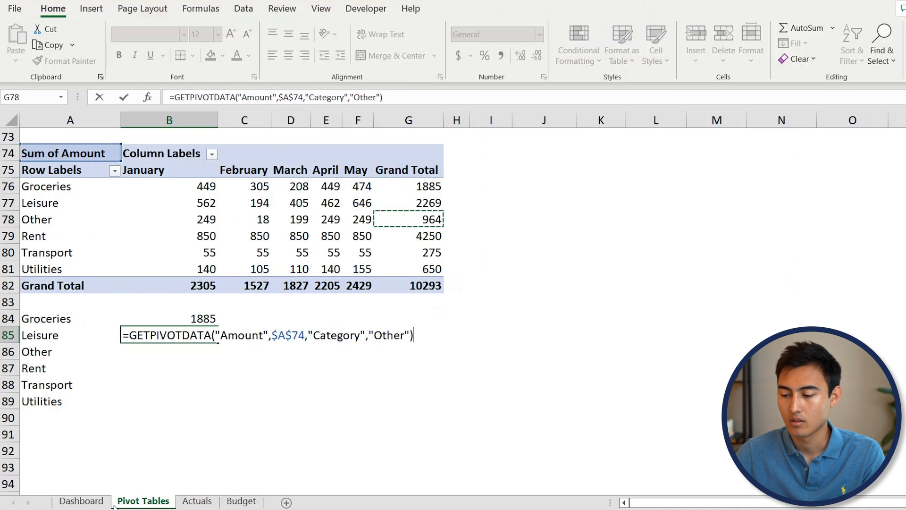
{"action": "key", "text": "Up"}
{"action": "key", "text": "Return"}
- Link cells B86 to B89 to the pivot's grand totals for Other, Rent, Transport and Utilities
{"action": "type", "text": "="}
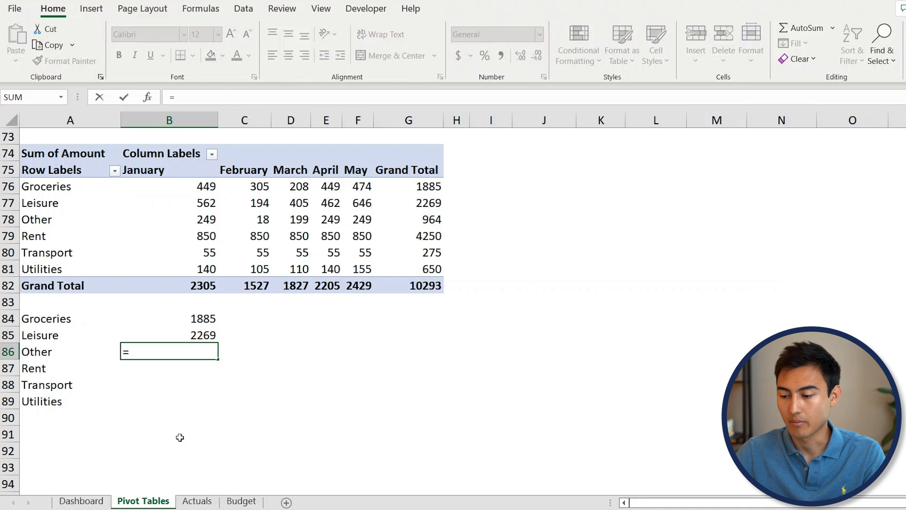
{"action": "left_click", "coordinate": [419, 222]}
{"action": "key", "text": "Return"}
{"action": "type", "text": "="}
{"action": "left_click", "coordinate": [424, 237]}
{"action": "key", "text": "Return"}
{"action": "type", "text": "="}
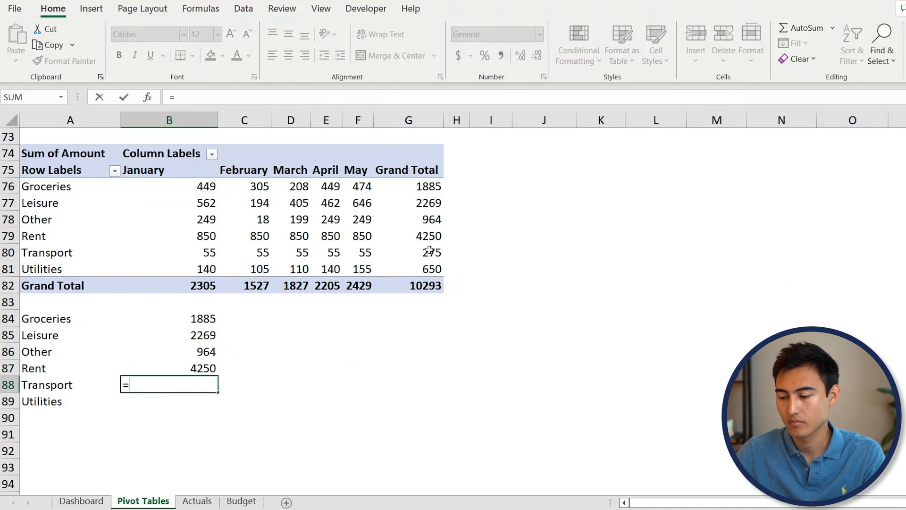
{"action": "left_click", "coordinate": [429, 252]}
{"action": "key", "text": "Return"}
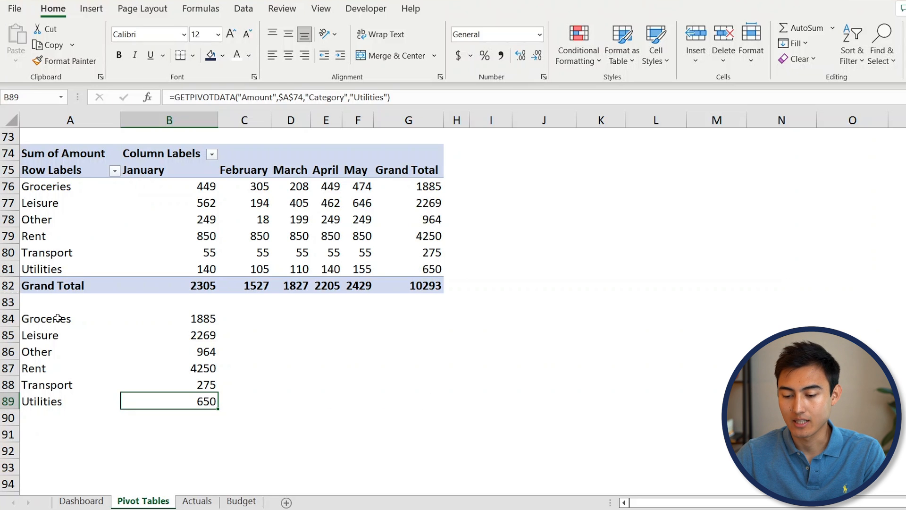
- Insert a clustered column chart from the category totals in A84:B89
{"action": "left_click", "coordinate": [58, 317]}
{"action": "key", "text": "ctrl+shift+Down"}
{"action": "key", "text": "shift+Right"}
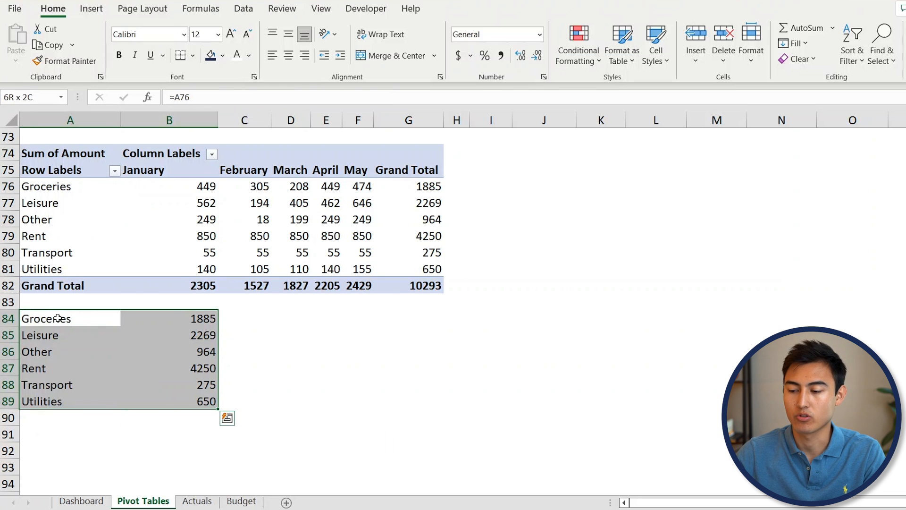
{"action": "left_click", "coordinate": [90, 14]}
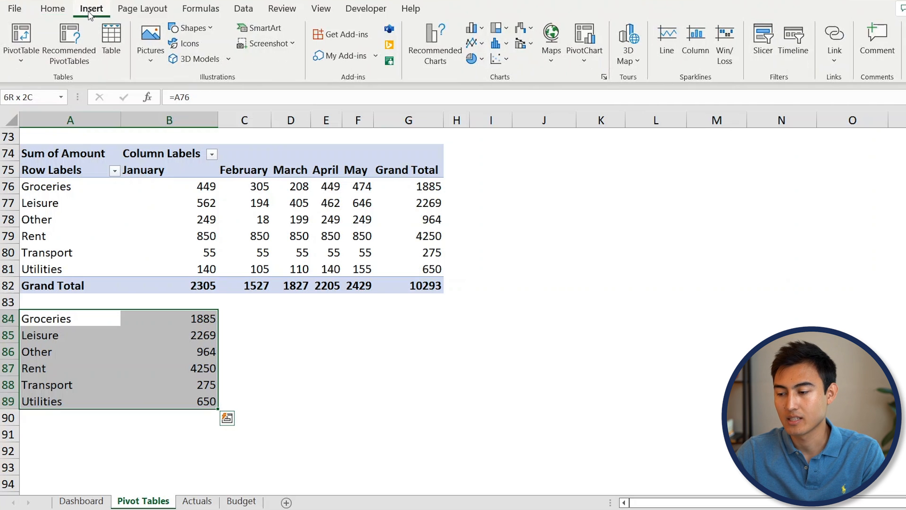
{"action": "left_click", "coordinate": [435, 45]}
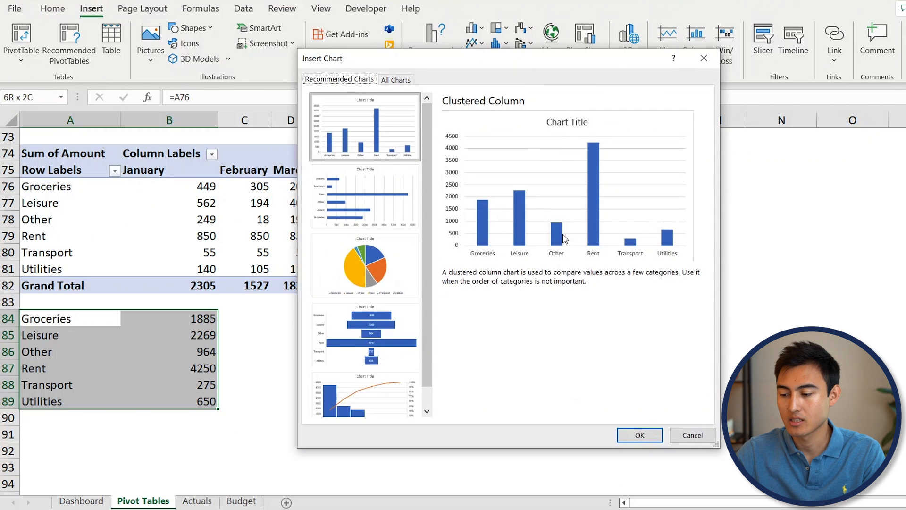
{"action": "left_click", "coordinate": [640, 434]}
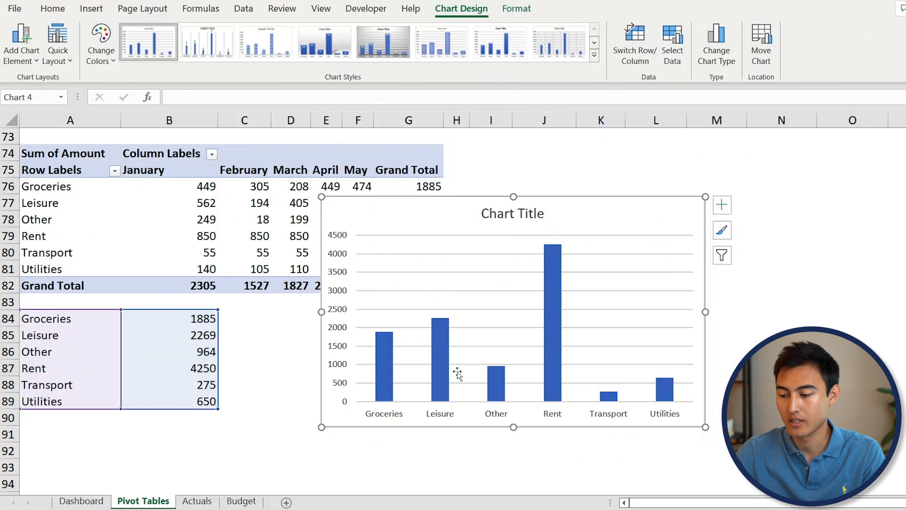
- Move the column chart to the Dashboard sheet and place it beside the Actuals slicer, just below the header banner
{"action": "key", "text": "ctrl+x"}
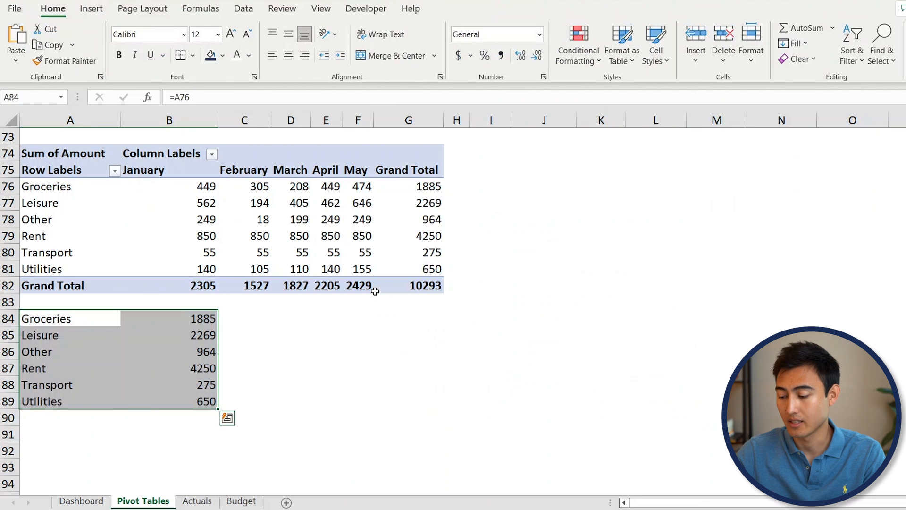
{"action": "key", "text": "ctrl+Page_Up"}
{"action": "left_click", "coordinate": [271, 267]}
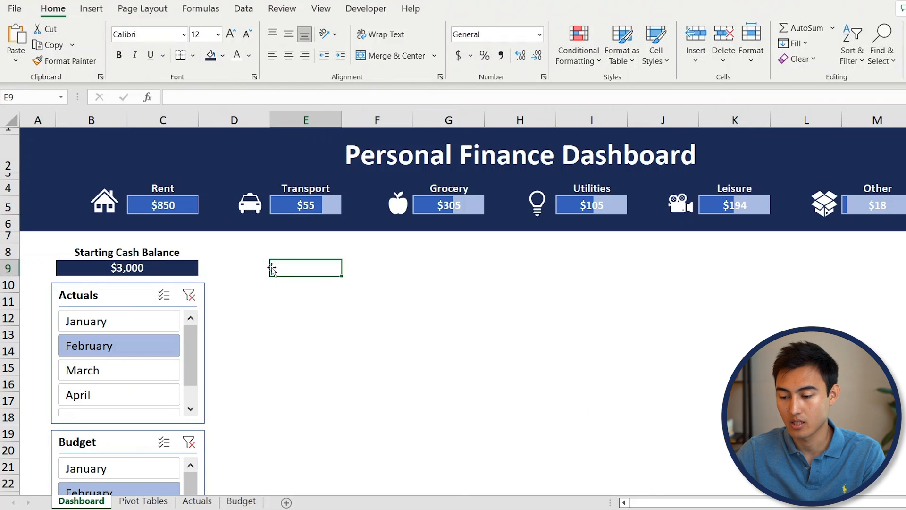
{"action": "key", "text": "ctrl+v"}
{"action": "left_click_drag", "start_coordinate": [343, 268], "coordinate": [301, 253]}
- Title the column chart Expense by Category and remove its gridlines
{"action": "double_click", "coordinate": [413, 263]}
{"action": "type", "text": "Expense by Category"}
{"action": "left_click", "coordinate": [504, 272]}
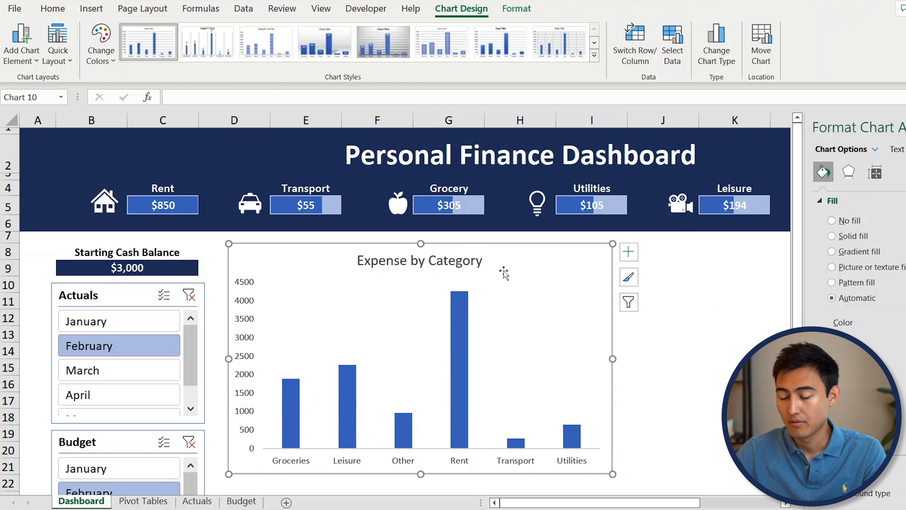
- Give the chart's columns a solid dark navy fill and add data labels to them
{"action": "left_click", "coordinate": [455, 307]}
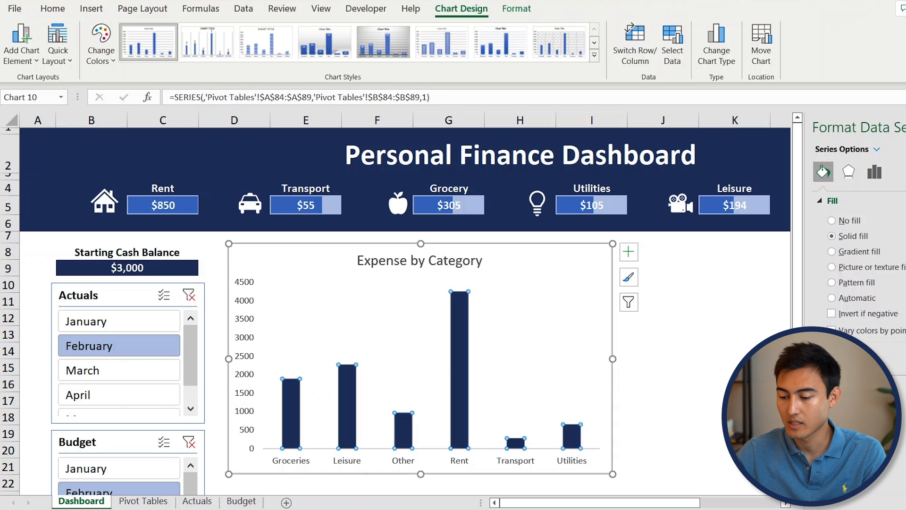
{"action": "right_click", "coordinate": [466, 318]}
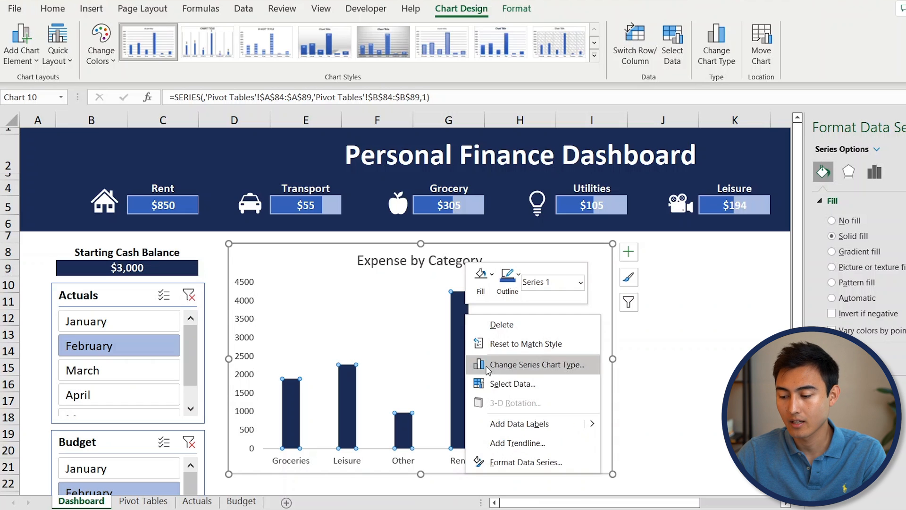
{"action": "left_click", "coordinate": [530, 424]}
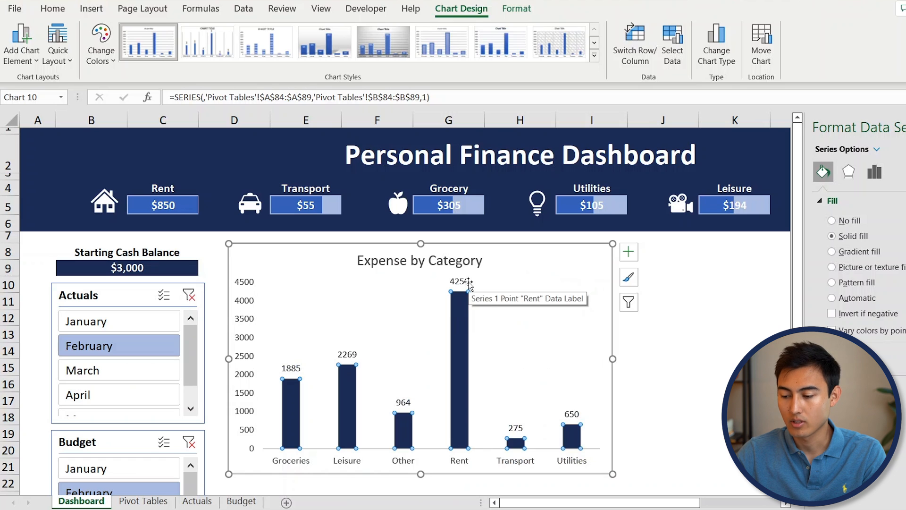
- Remove the chart's vertical axis and widen its columns by reducing the series gap width
{"action": "left_click", "coordinate": [511, 259]}
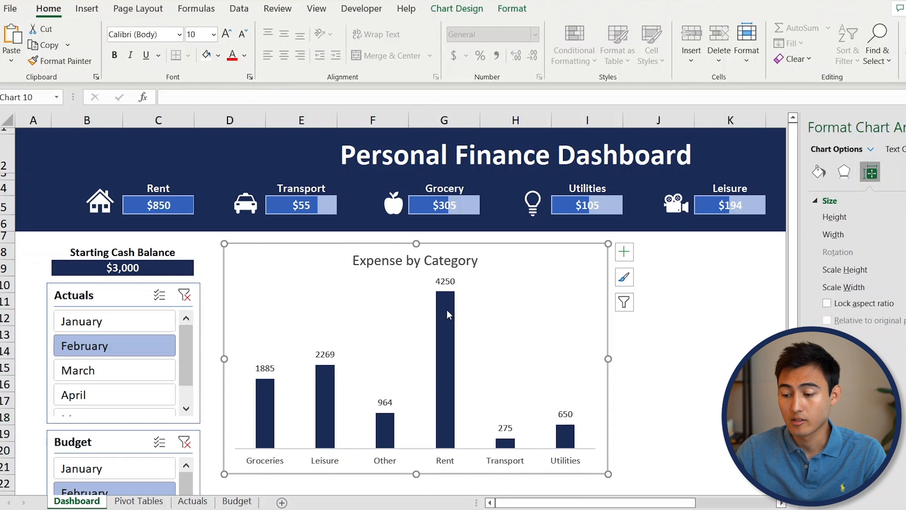
{"action": "left_click", "coordinate": [403, 337]}
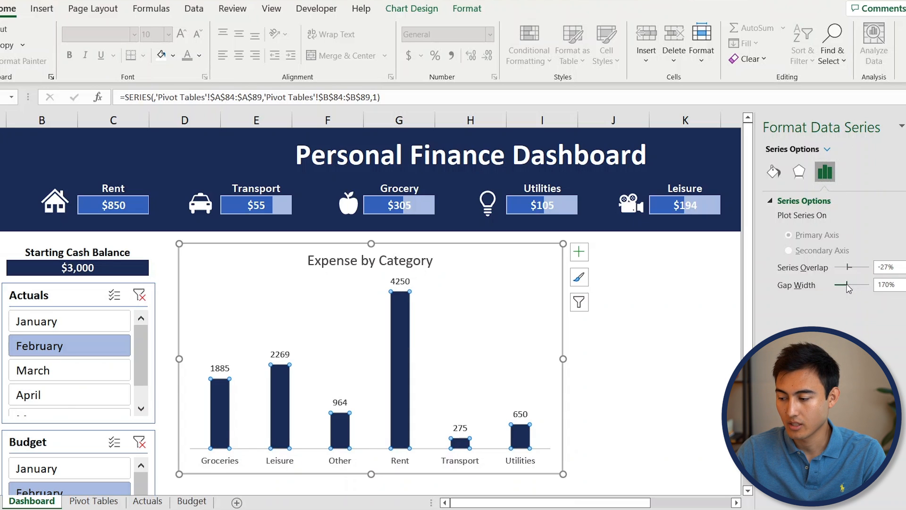
{"action": "left_click_drag", "start_coordinate": [844, 285], "coordinate": [842, 285]}
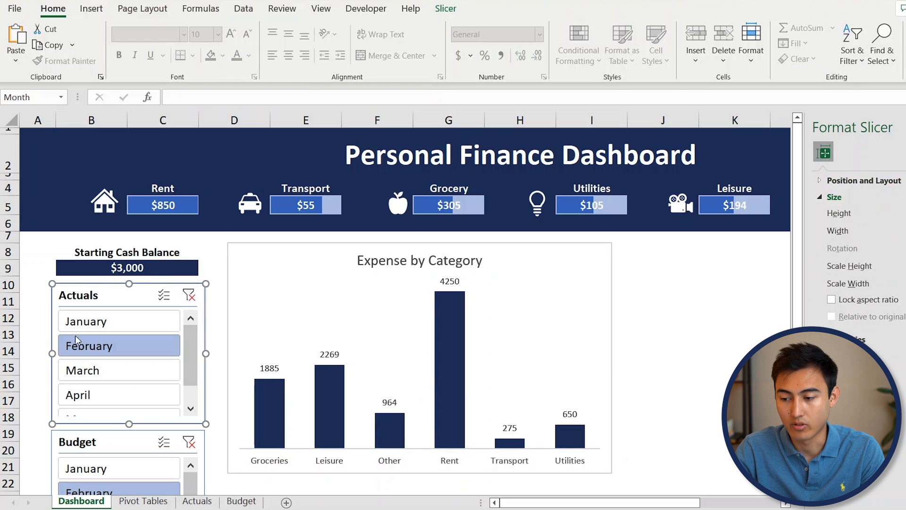
- Connect the Actuals slicer to PivotTable14 through its report connections
{"action": "left_click", "coordinate": [440, 8]}
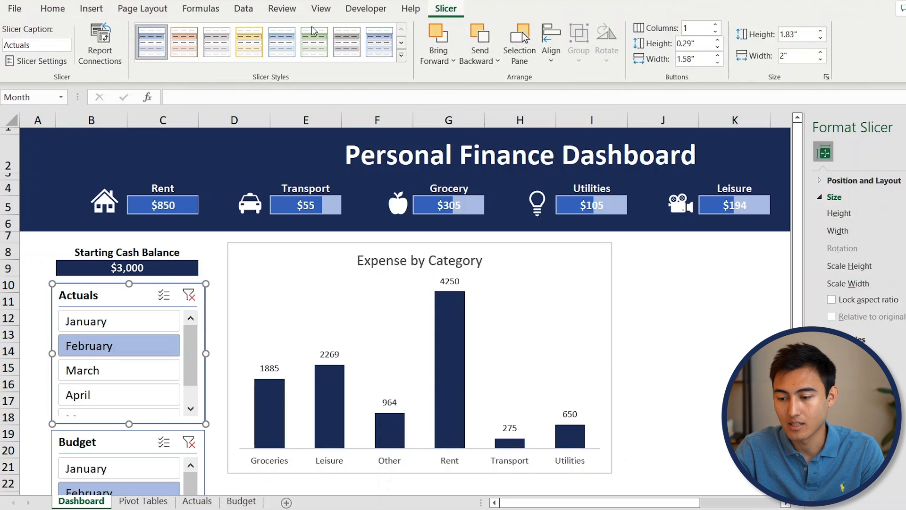
{"action": "left_click", "coordinate": [97, 40]}
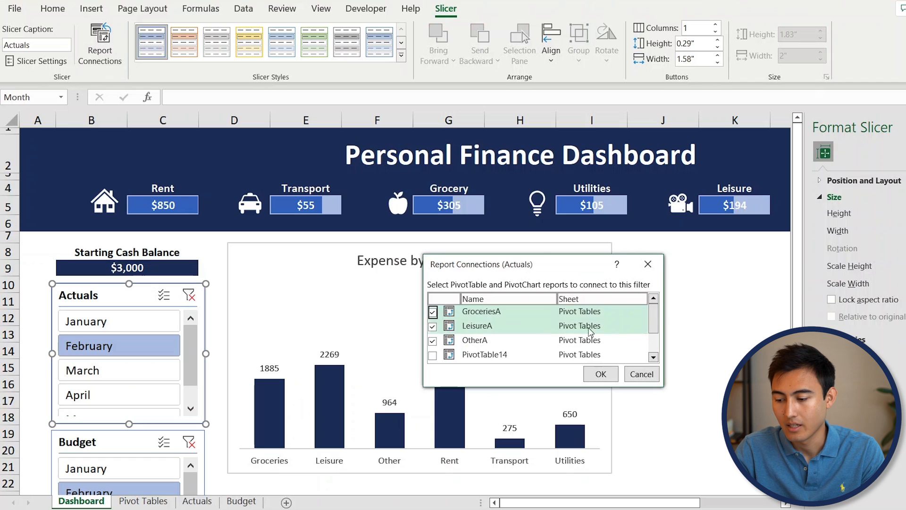
{"action": "mouse_move", "coordinate": [652, 314]}
{"action": "left_mouse_down"}
{"action": "mouse_move", "coordinate": [650, 333]}
{"action": "mouse_move", "coordinate": [649, 322]}
{"action": "left_mouse_up"}
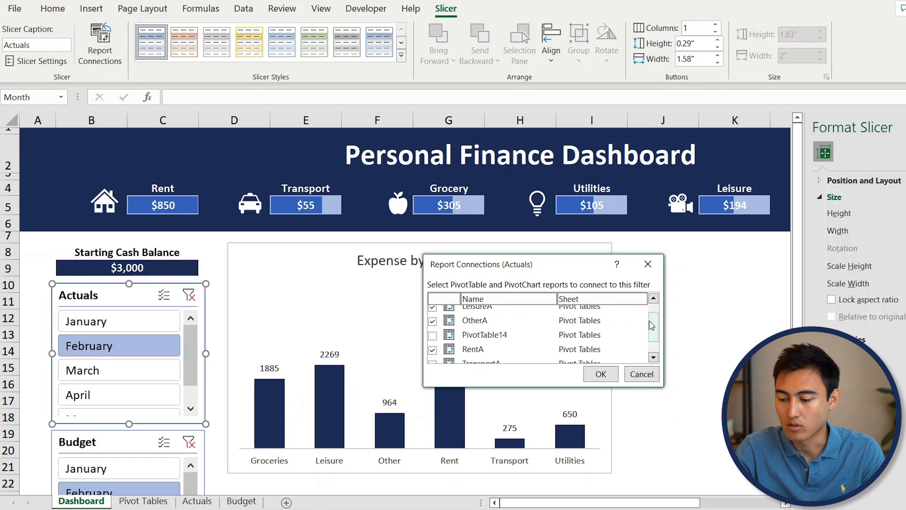
{"action": "left_click", "coordinate": [433, 336]}
{"action": "left_click", "coordinate": [598, 374]}
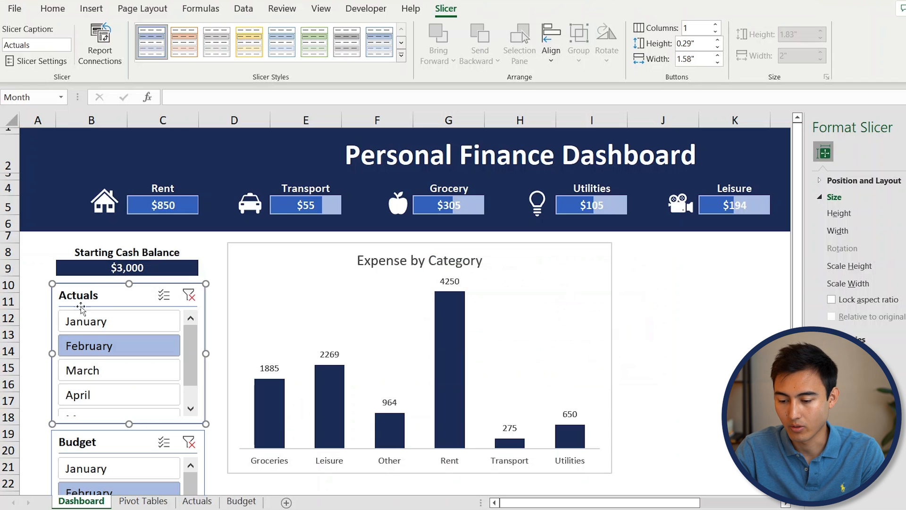
- Check how the Expense by Category chart responds to January, March and February in the Actuals slicer
{"action": "left_click", "coordinate": [113, 323]}
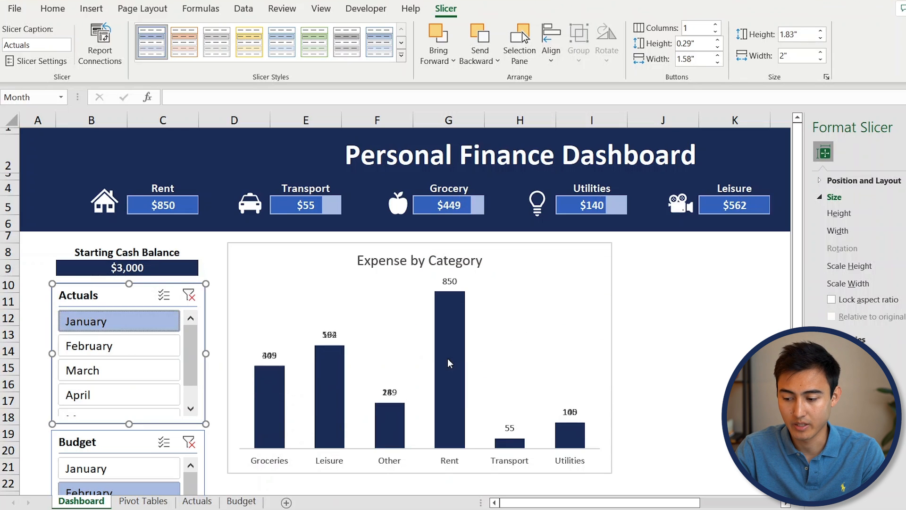
{"action": "left_click", "coordinate": [82, 375]}
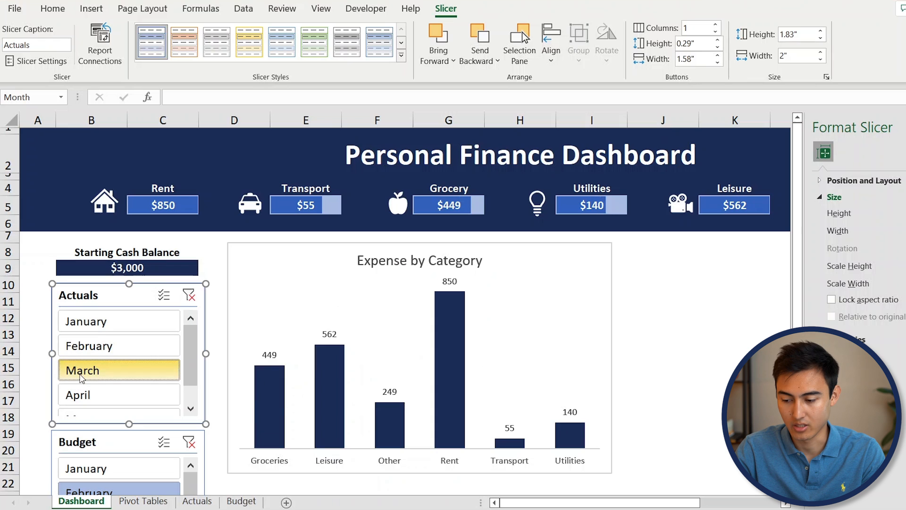
{"action": "left_click", "coordinate": [108, 346]}
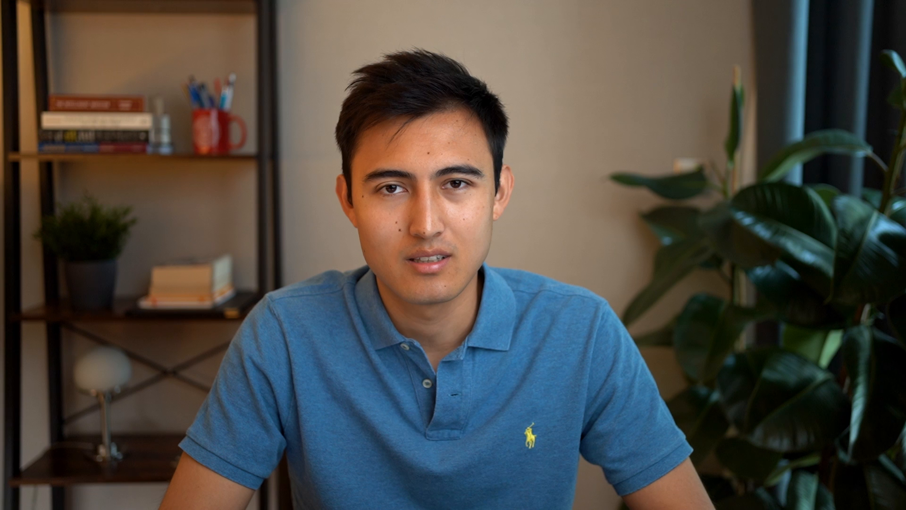
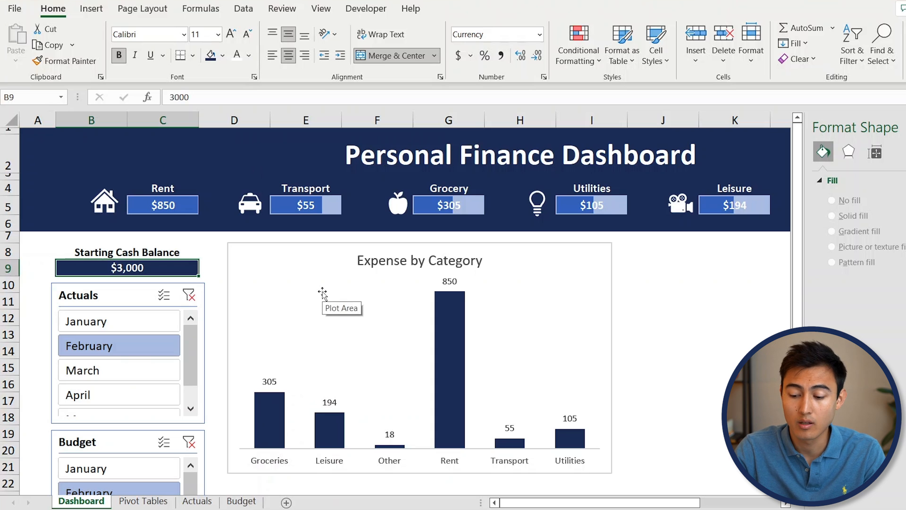
- Copy the expense pivot table in A72:C82 of the Pivot Tables sheet and paste it at A92
{"action": "key", "text": "ctrl+Page_Down"}
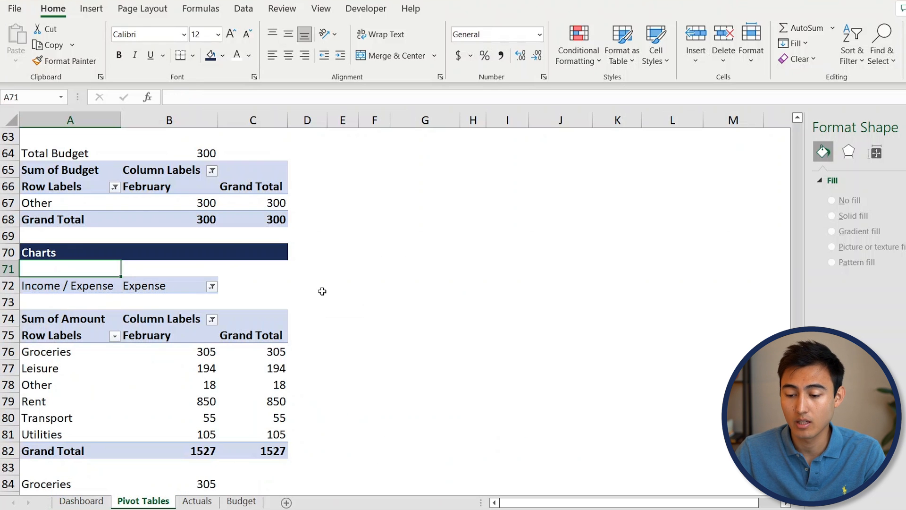
{"action": "key", "text": "Down"}
{"action": "key", "text": "shift+Right"}
{"action": "key", "text": "shift+Right"}
{"action": "key", "text": "shift+Down"}
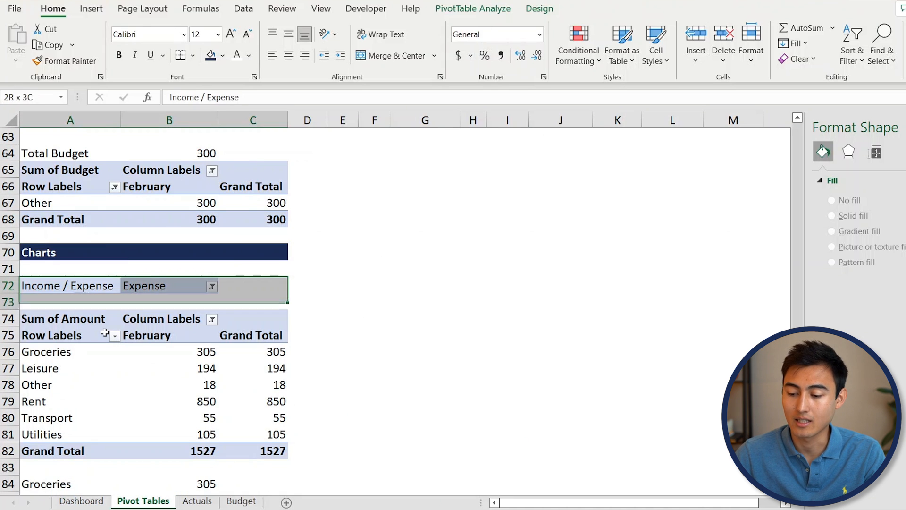
{"action": "key", "text": "shift+Down"}
{"action": "key", "text": "shift+Down"}
{"action": "key", "text": "shift+Down"}
{"action": "key", "text": "shift+Down"}
{"action": "key", "text": "shift+Down"}
{"action": "key", "text": "shift+Down"}
{"action": "key", "text": "shift+Down"}
{"action": "key", "text": "shift+Down"}
{"action": "key", "text": "shift+Down"}
{"action": "key", "text": "ctrl+c"}
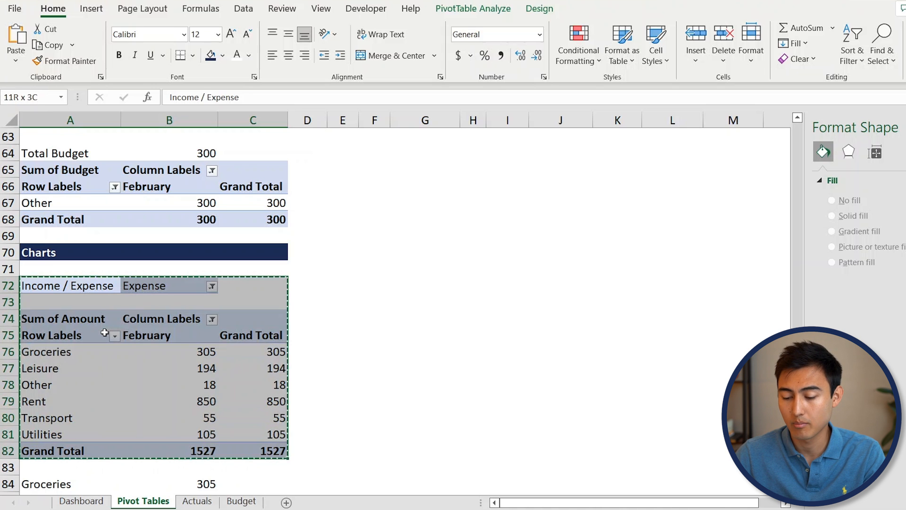
{"action": "key", "text": "Down"}
{"action": "key", "text": "Down"}
{"action": "key", "text": "Down"}
{"action": "key", "text": "Down"}
{"action": "key", "text": "Down"}
{"action": "key", "text": "Down"}
{"action": "key", "text": "Down"}
{"action": "key", "text": "Down"}
{"action": "key", "text": "Down"}
{"action": "key", "text": "Down"}
{"action": "key", "text": "Down"}
{"action": "key", "text": "Down"}
{"action": "key", "text": "Down"}
{"action": "key", "text": "Down"}
{"action": "key", "text": "Down"}
{"action": "key", "text": "Down"}
{"action": "key", "text": "Down"}
{"action": "key", "text": "Down"}
{"action": "key", "text": "Down"}
{"action": "key", "text": "Down"}
{"action": "key", "text": "Down"}
{"action": "key", "text": "Up"}
{"action": "key", "text": "Up"}
{"action": "key", "text": "Down"}
{"action": "key", "text": "ctrl+v"}
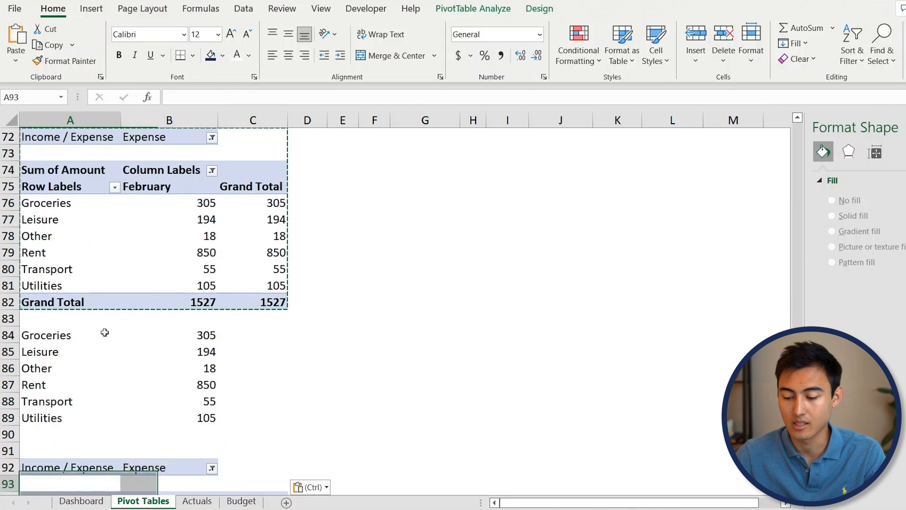
- In the copied pivot table, clear the Income / Expense filter and replace Category with Income / Expense as the row field
{"action": "key", "text": "Down"}
{"action": "key", "text": "Down"}
{"action": "key", "text": "Down"}
{"action": "key", "text": "Down"}
{"action": "key", "text": "Down"}
{"action": "key", "text": "Down"}
{"action": "key", "text": "Down"}
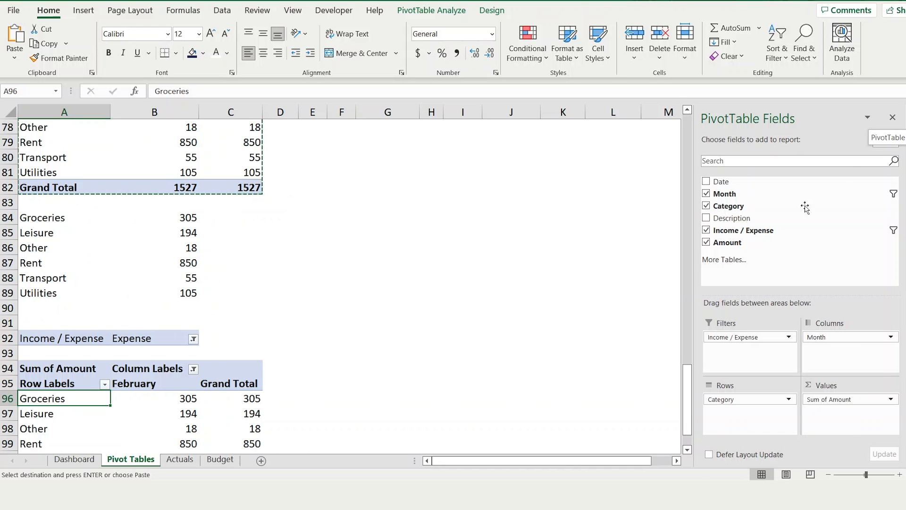
{"action": "left_click", "coordinate": [194, 340]}
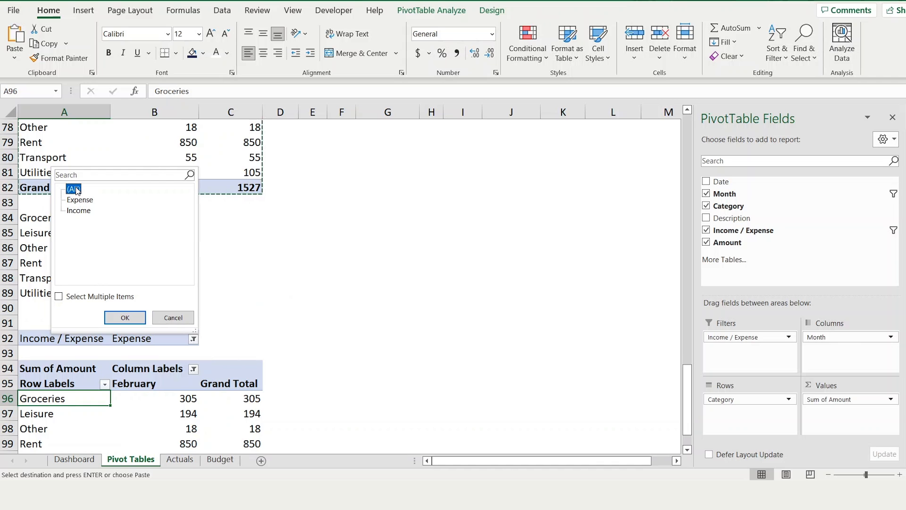
{"action": "key", "text": "Return"}
{"action": "left_click_drag", "start_coordinate": [720, 336], "coordinate": [602, 340]}
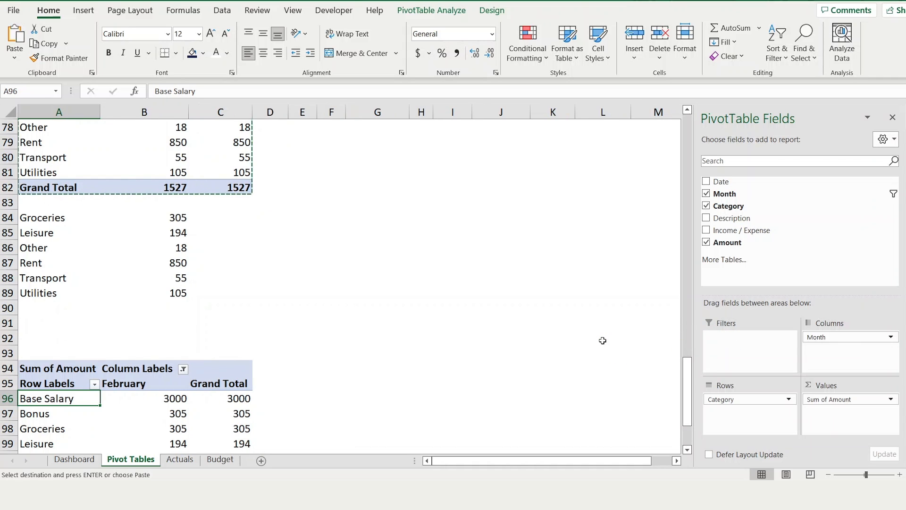
{"action": "left_click_drag", "start_coordinate": [761, 231], "coordinate": [592, 385]}
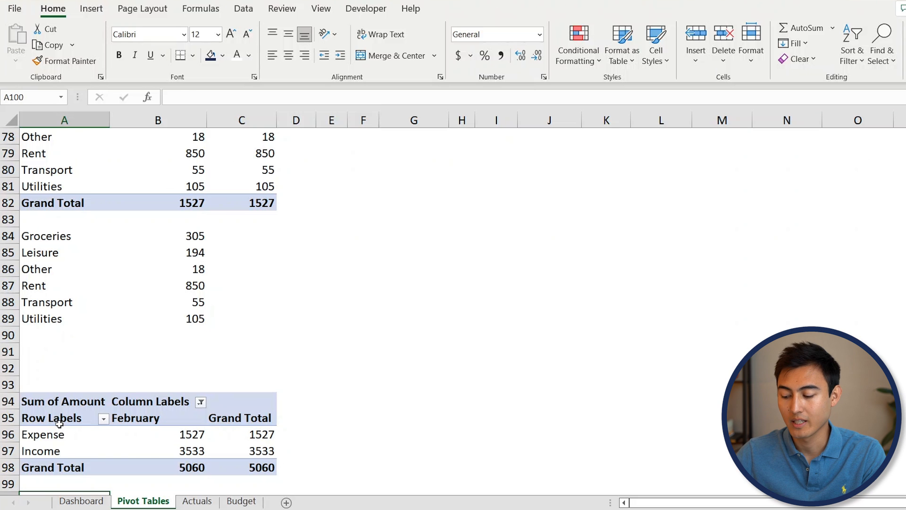
- Link cells A100 and A101 to the Expense and Income row labels in A96 and A97
{"action": "type", "text": "="}
{"action": "key", "text": "Up"}
{"action": "key", "text": "Up"}
{"action": "key", "text": "Up"}
{"action": "key", "text": "Up"}
{"action": "key", "text": "Return"}
{"action": "type", "text": "="}
{"action": "key", "text": "Up"}
{"action": "key", "text": "Up"}
{"action": "key", "text": "Up"}
{"action": "key", "text": "Up"}
{"action": "key", "text": "Return"}
- Link cells B100 and B101 to the Expense and Income grand totals in C96 and C97
{"action": "key", "text": "Up"}
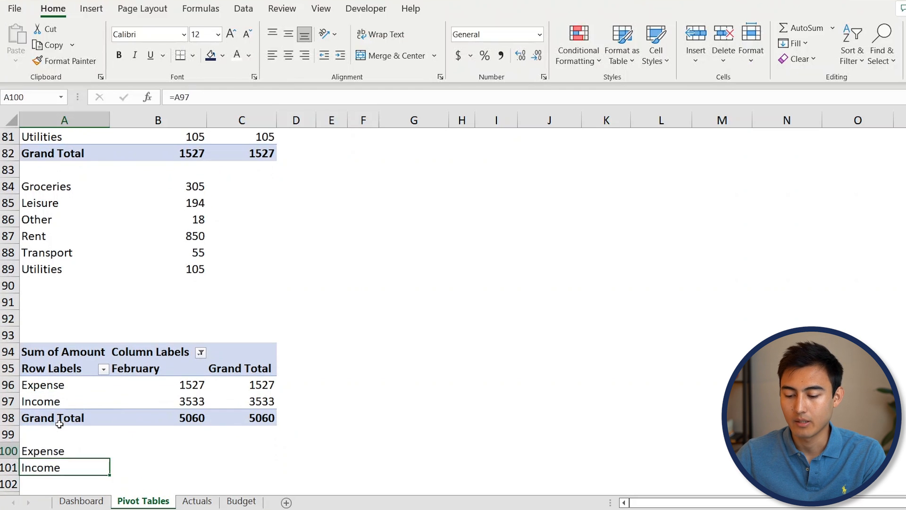
{"action": "key", "text": "Up"}
{"action": "key", "text": "Right"}
{"action": "type", "text": "="}
{"action": "key", "text": "Right"}
{"action": "key", "text": "Right"}
{"action": "key", "text": "Left"}
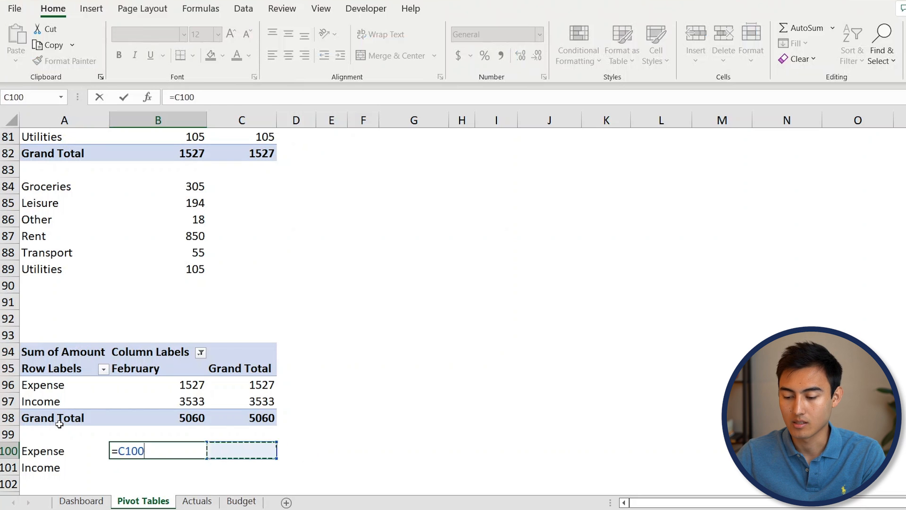
{"action": "key", "text": "Up"}
{"action": "key", "text": "Up"}
{"action": "key", "text": "Up"}
{"action": "key", "text": "Up"}
{"action": "key", "text": "Return"}
{"action": "type", "text": "="}
{"action": "key", "text": "Right"}
{"action": "key", "text": "Up"}
{"action": "key", "text": "Up"}
{"action": "key", "text": "Up"}
{"action": "key", "text": "Up"}
{"action": "key", "text": "Return"}
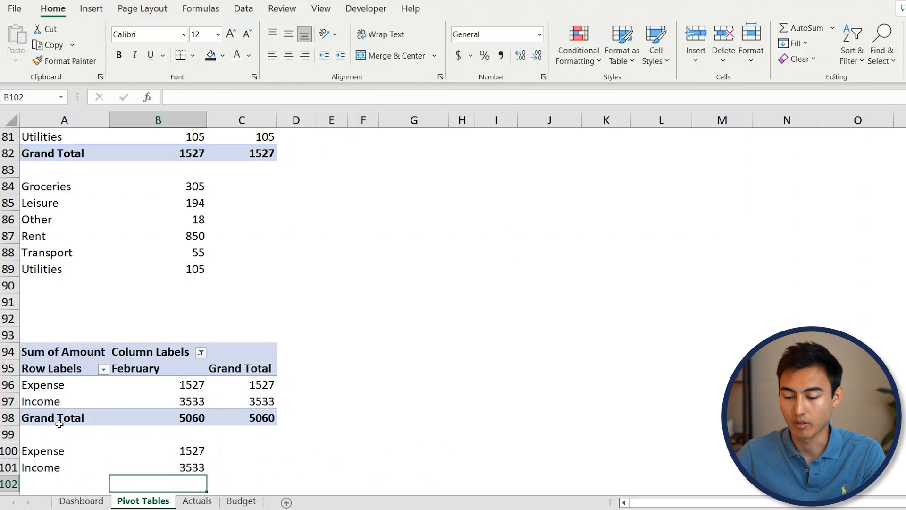
- Enter the labels Starting Cash Balance, Change in Cash and Ending Cash Balance in cells A103 to A105
{"action": "key", "text": "Down"}
{"action": "key", "text": "Down"}
{"action": "key", "text": "Left"}
{"action": "key", "text": "Up"}
{"action": "type", "text": "St"}
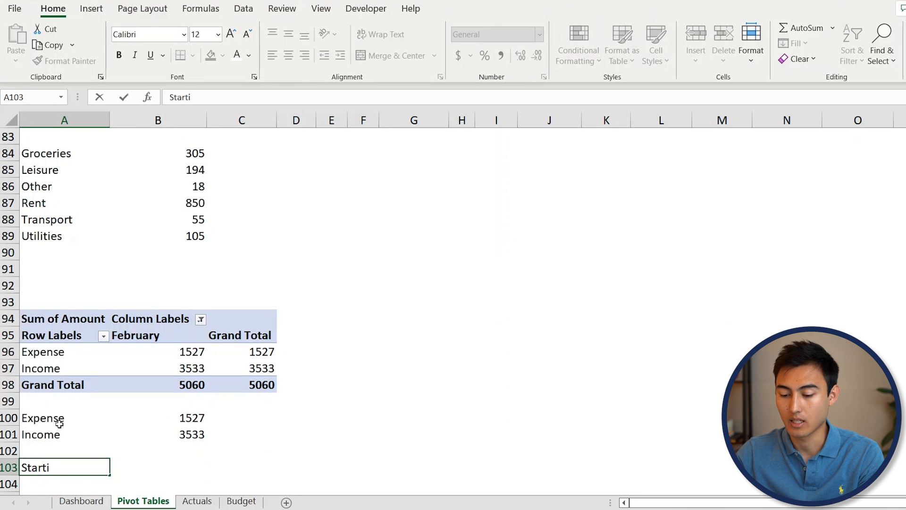
{"action": "type", "text": "arting Cash Balan"}
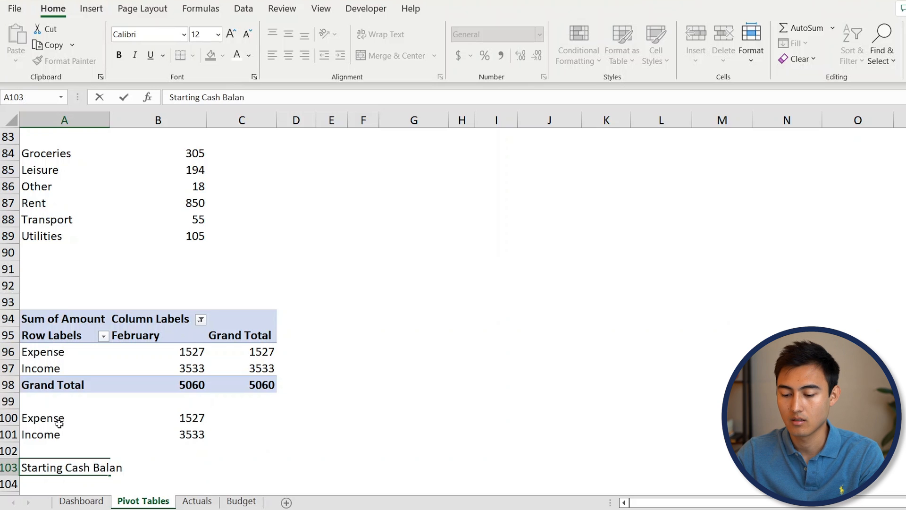
{"action": "type", "text": "ce"}
{"action": "key", "text": "Return"}
{"action": "type", "text": "Change in Cash"}
{"action": "key", "text": "Return"}
{"action": "type", "text": "Endinng Cash Balanc"}
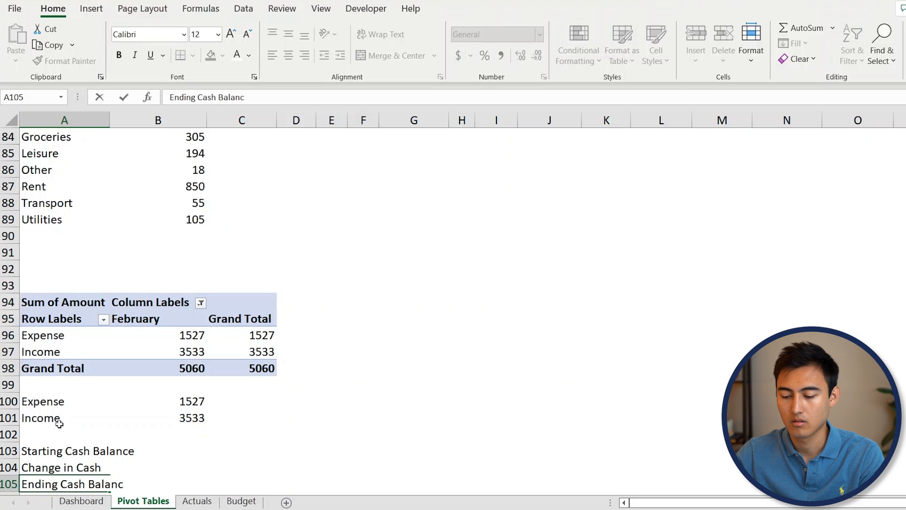
{"action": "type", "text": "e"}
{"action": "key", "text": "Up"}
- Link cell B103 to the starting cash balance in B9 of the Dashboard sheet
{"action": "key", "text": "Up"}
{"action": "left_click", "coordinate": [190, 448]}
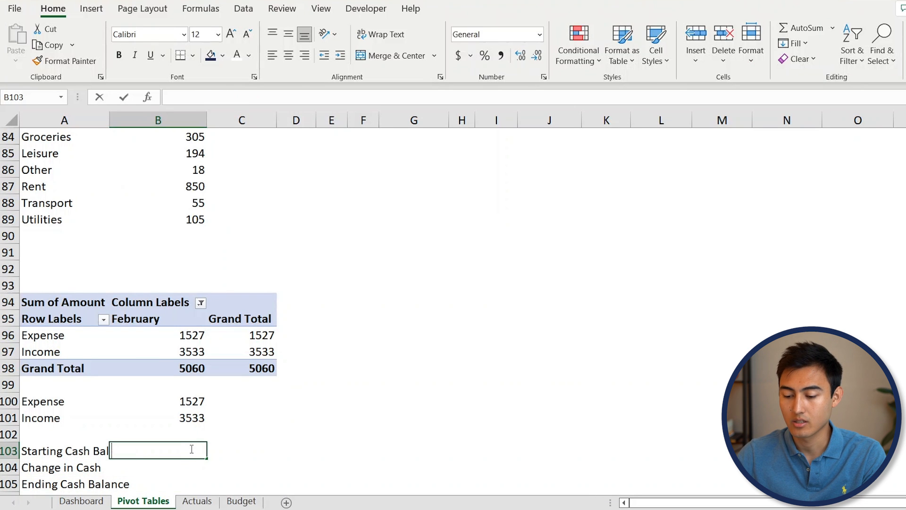
{"action": "type", "text": "="}
{"action": "key", "text": "ctrl+Page_Up"}
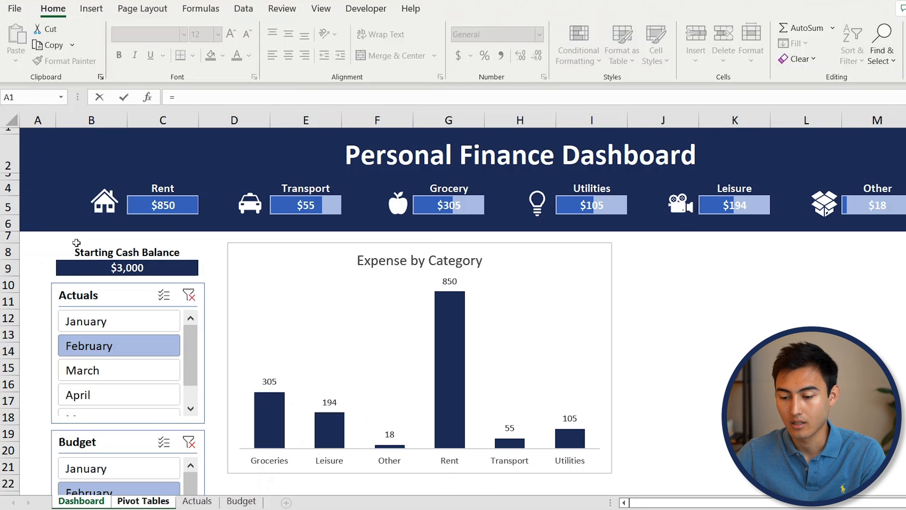
{"action": "left_click", "coordinate": [112, 272]}
{"action": "key", "text": "Return"}
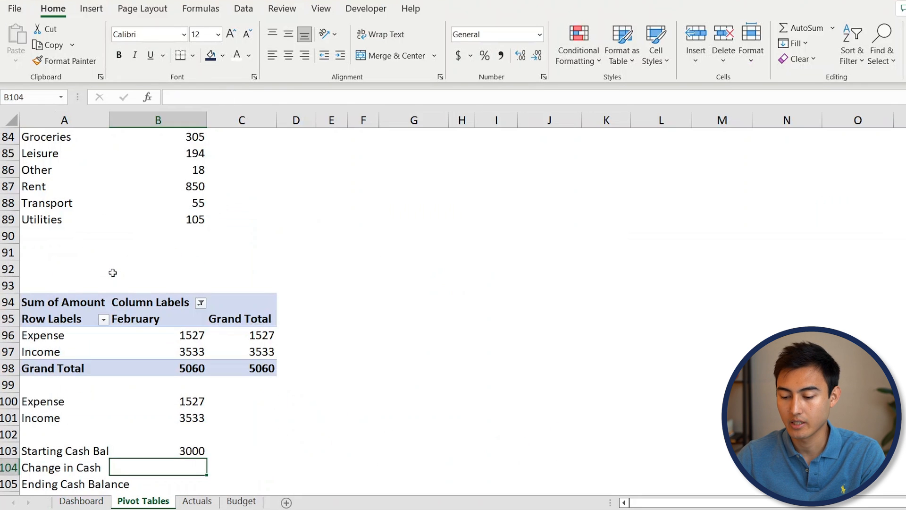
- Calculate Change in Cash in B104 as income in B101 minus expense in B100
{"action": "type", "text": "="}
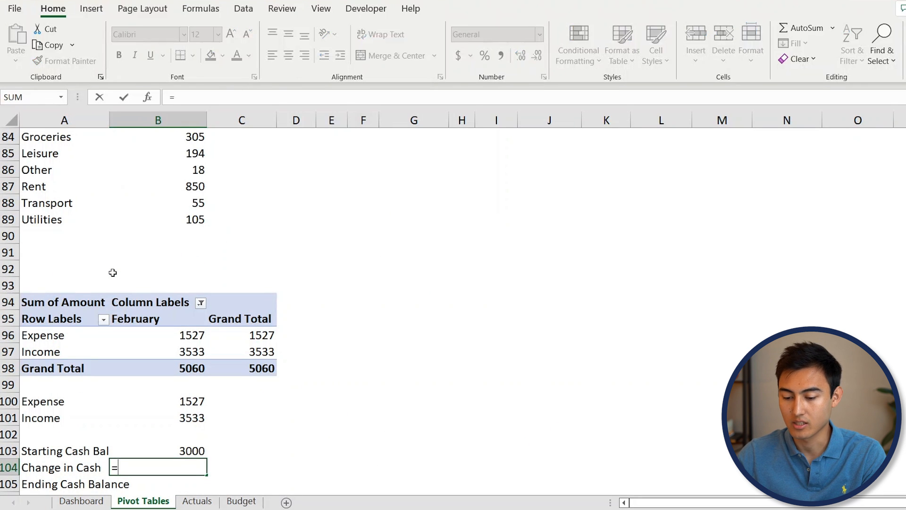
{"action": "key", "text": "Up"}
{"action": "key", "text": "Up"}
{"action": "key", "text": "Up"}
{"action": "type", "text": "-"}
{"action": "key", "text": "Up"}
{"action": "key", "text": "Up"}
{"action": "key", "text": "Up"}
{"action": "key", "text": "Up"}
{"action": "key", "text": "Return"}
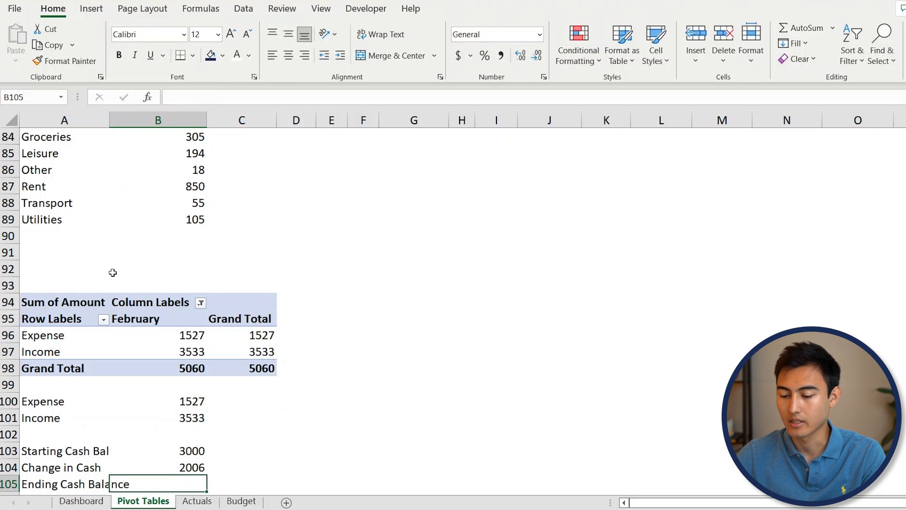
- Calculate Ending Cash Balance in B105 with a SUM of B103 and B104
{"action": "type", "text": "=sum("}
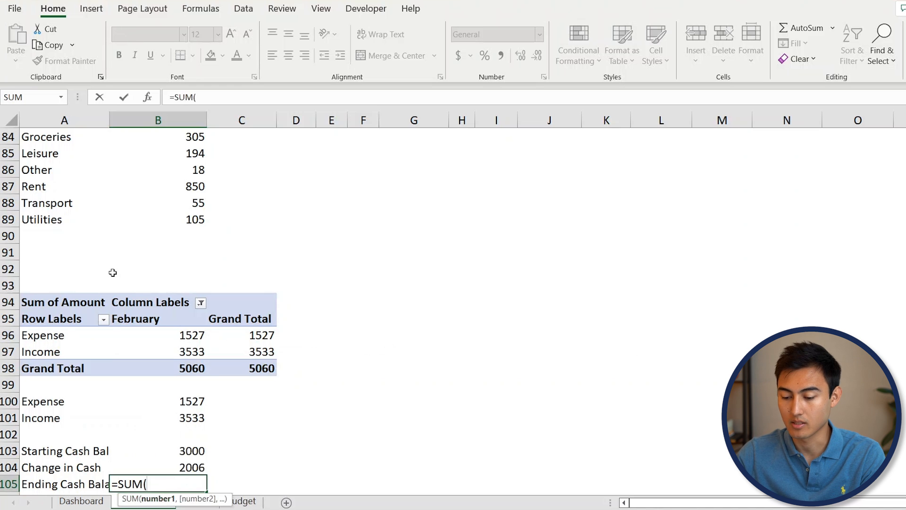
{"action": "key", "text": "Up"}
{"action": "key", "text": "shift+Up"}
{"action": "key", "text": "Return"}
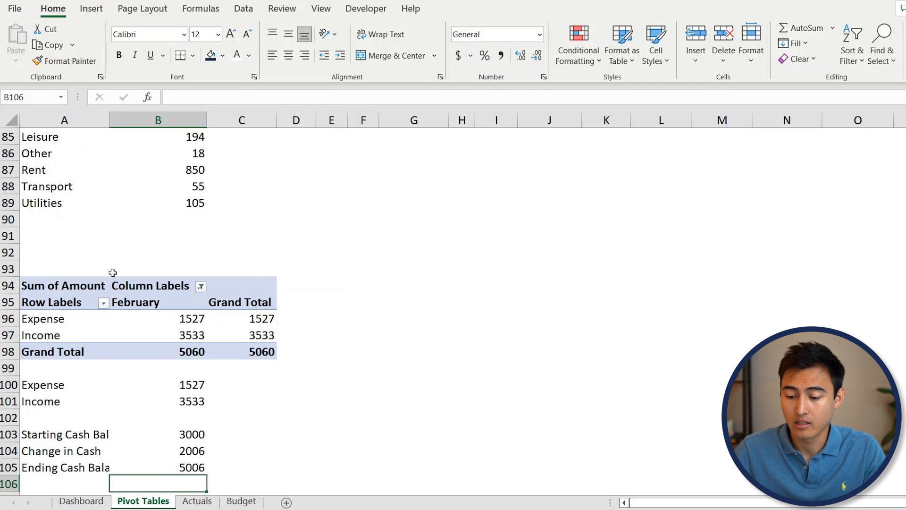
- Insert a clustered column chart from only the Starting Cash Balance and Ending Cash Balance rows
{"action": "key", "text": "Up"}
{"action": "key", "text": "Up"}
{"action": "key", "text": "Up"}
{"action": "key", "text": "Left"}
{"action": "key", "text": "shift+Right"}
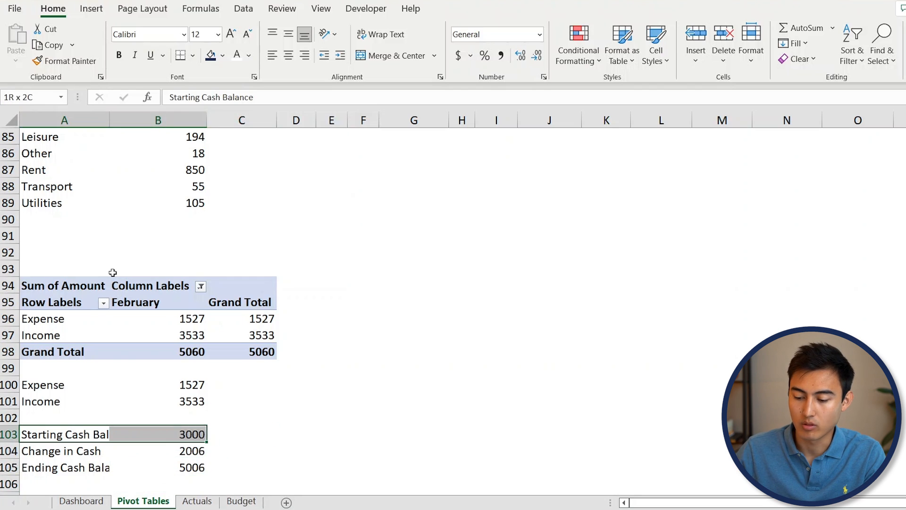
{"action": "left_click_drag", "start_coordinate": [60, 473], "coordinate": [150, 472]}
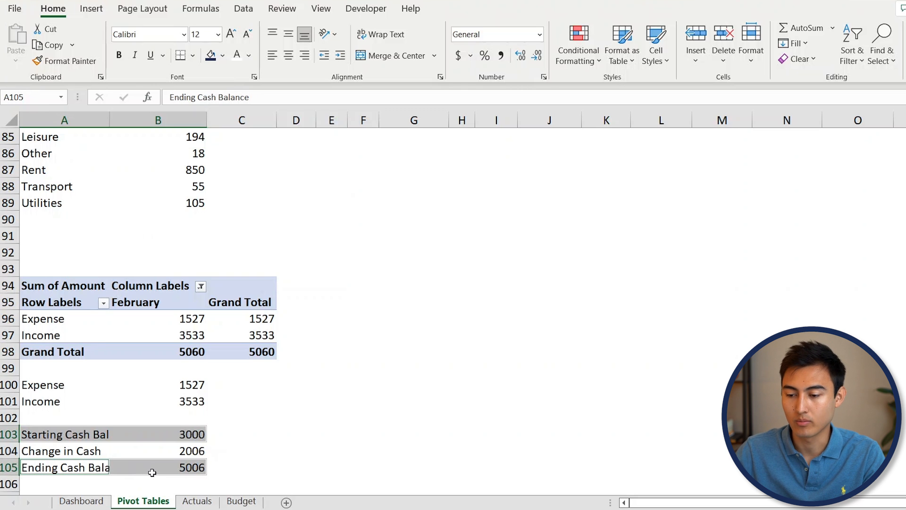
{"action": "left_click", "coordinate": [85, 15]}
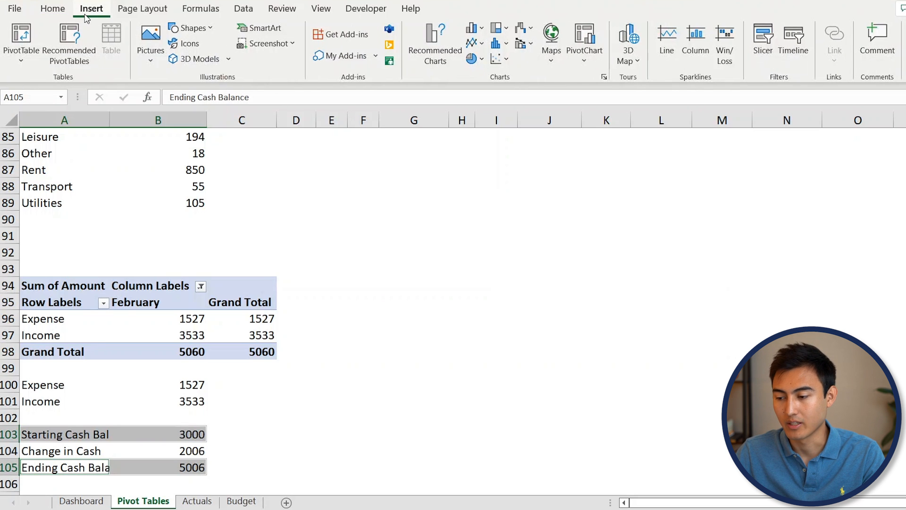
{"action": "left_click", "coordinate": [451, 38]}
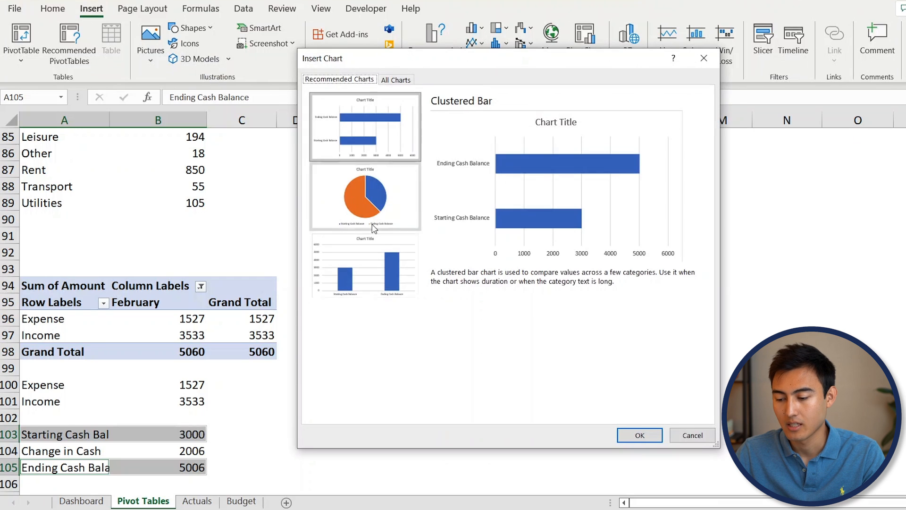
{"action": "left_click", "coordinate": [378, 250]}
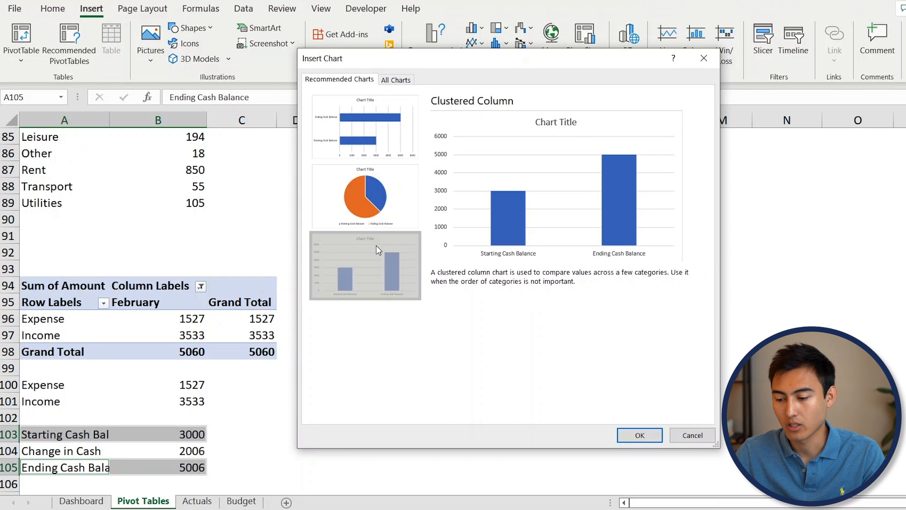
{"action": "left_click", "coordinate": [640, 436]}
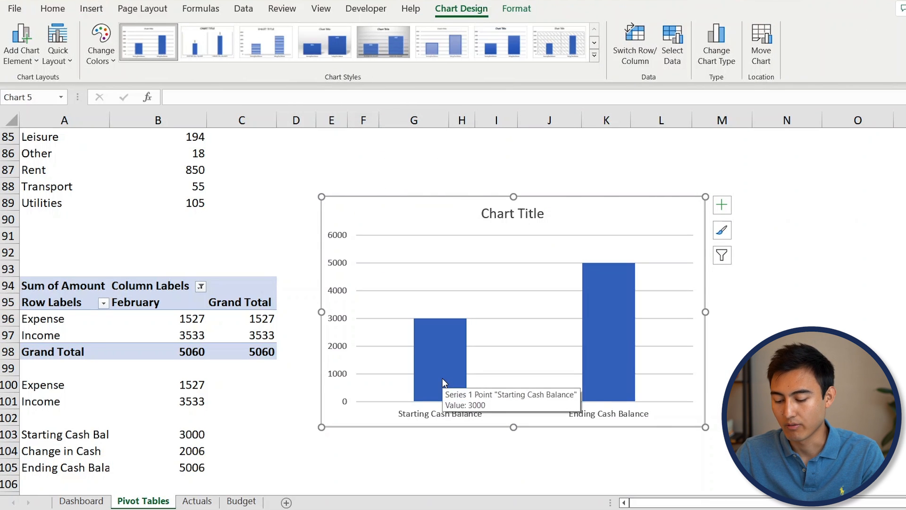
- Move the new cash balance chart to the Dashboard sheet and align it beside the Expense by Category chart
{"action": "key", "text": "ctrl+x"}
{"action": "key", "text": "ctrl+Page_Up"}
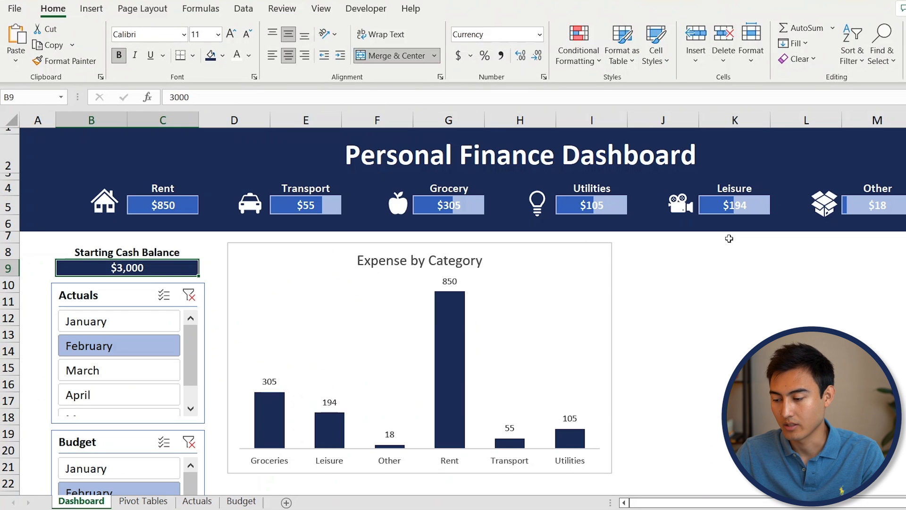
{"action": "left_click", "coordinate": [688, 266]}
{"action": "key", "text": "ctrl+v"}
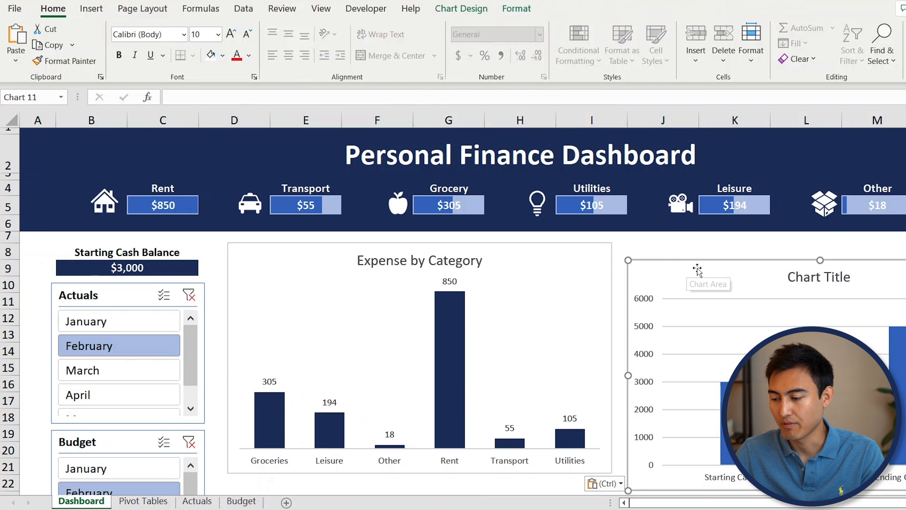
{"action": "left_click_drag", "start_coordinate": [697, 268], "coordinate": [696, 253]}
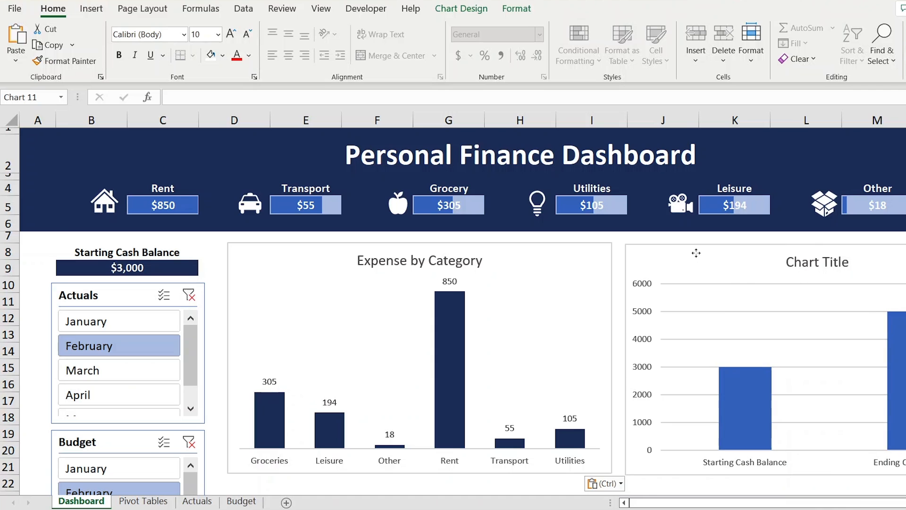
- Format the cash balance chart with the bold title Cash Balance, bold data labels and a dark navy Ending Cash Balance column
{"action": "double_click", "coordinate": [745, 406]}
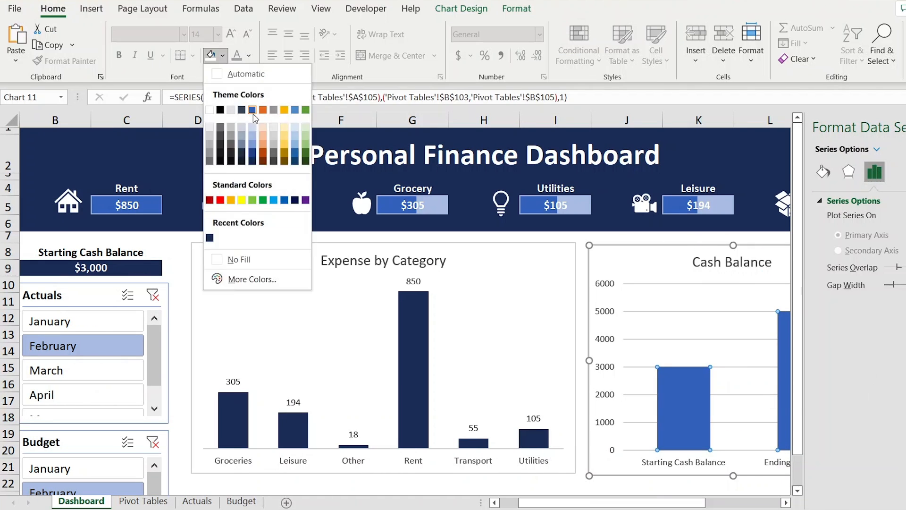
{"action": "right_click", "coordinate": [670, 378]}
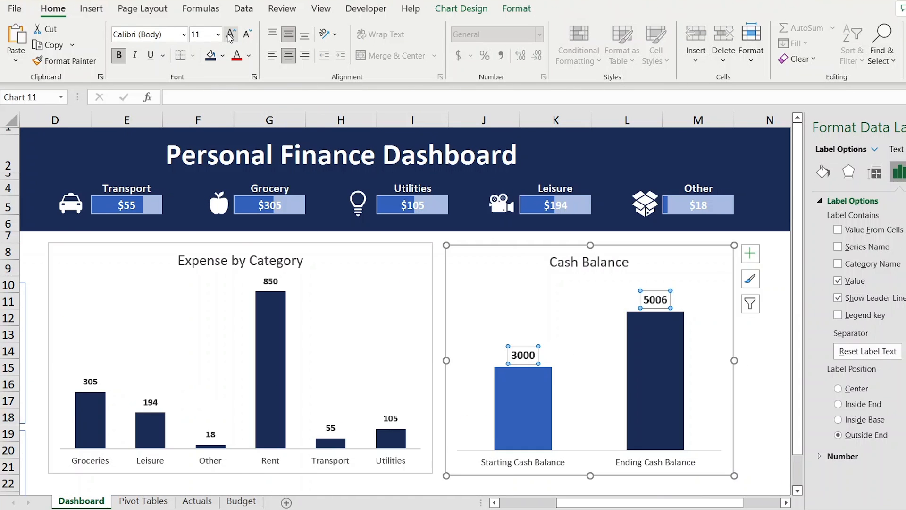
{"action": "left_click", "coordinate": [589, 262]}
{"action": "left_click", "coordinate": [731, 324]}
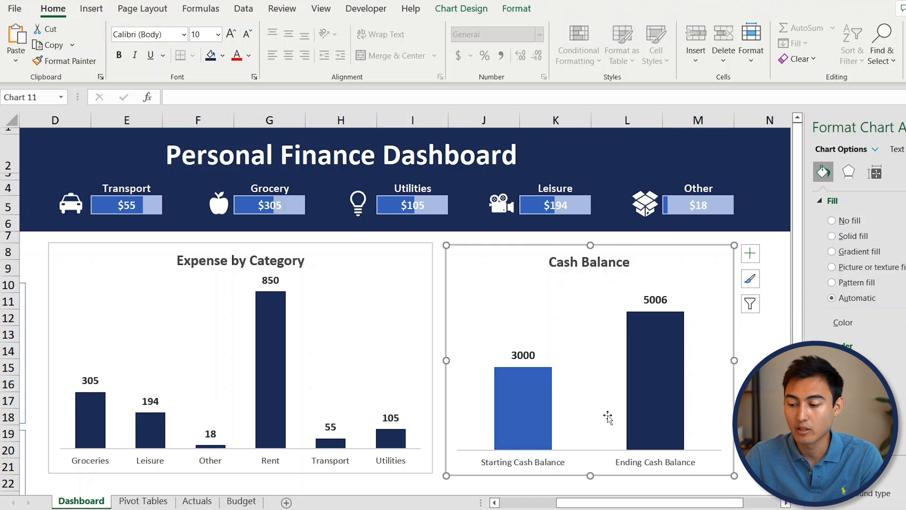
- Draw a vertical straight line inside the Cash Balance chart between the starting and ending columns, down to the category axis
{"action": "left_click", "coordinate": [83, 10]}
{"action": "left_click", "coordinate": [206, 28]}
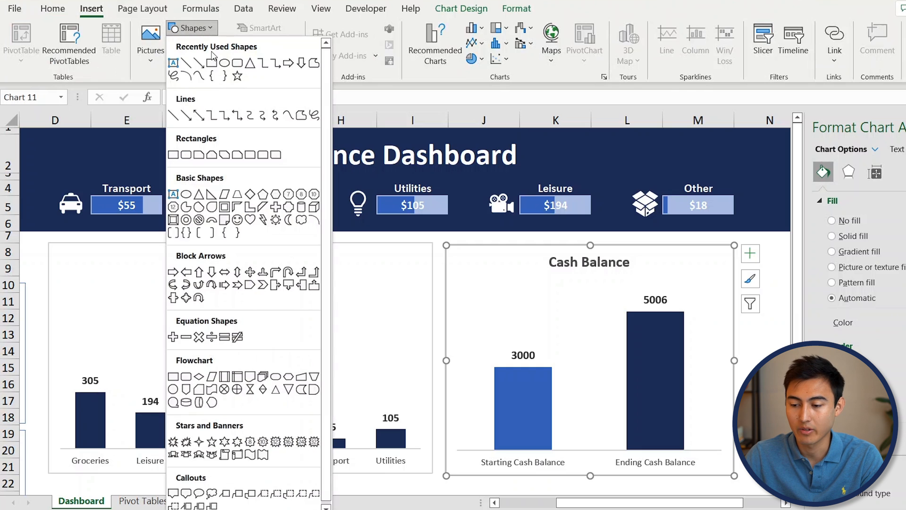
{"action": "left_click", "coordinate": [186, 65]}
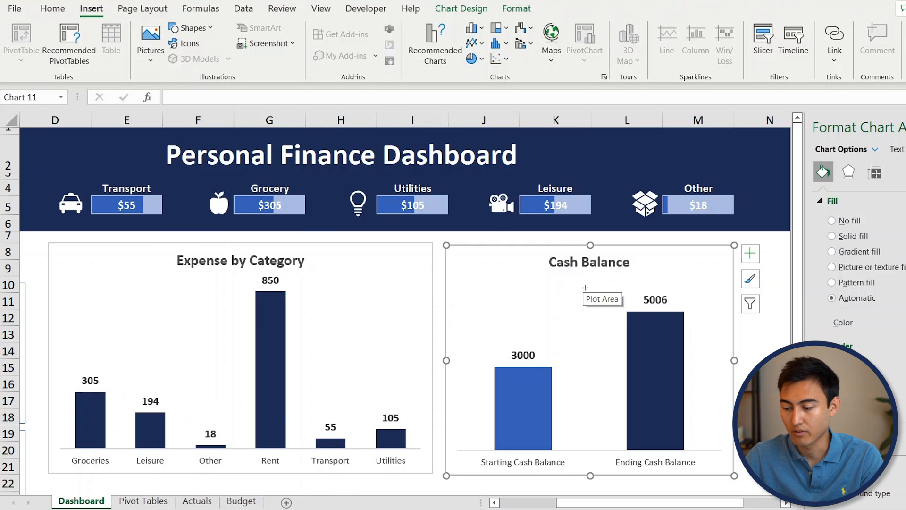
{"action": "left_click_drag", "start_coordinate": [585, 285], "coordinate": [585, 373]}
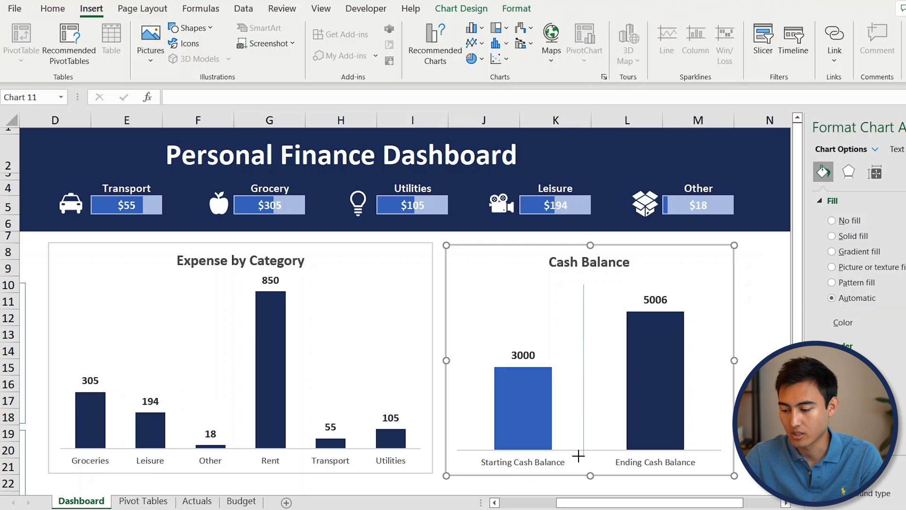
{"action": "left_click_drag", "start_coordinate": [578, 450], "coordinate": [579, 449]}
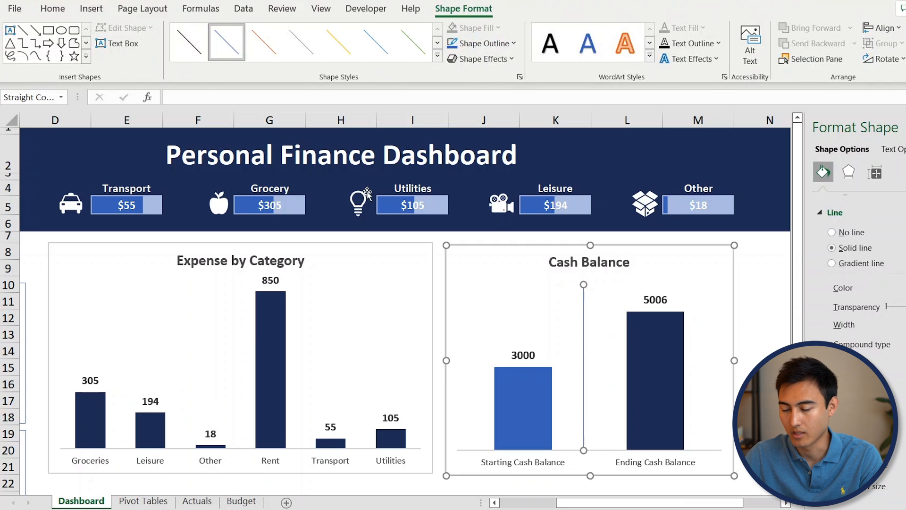
- Style the divider line in the Cash Balance chart as a dark navy, 2¼ pt dashed line
{"action": "left_click", "coordinate": [491, 44]}
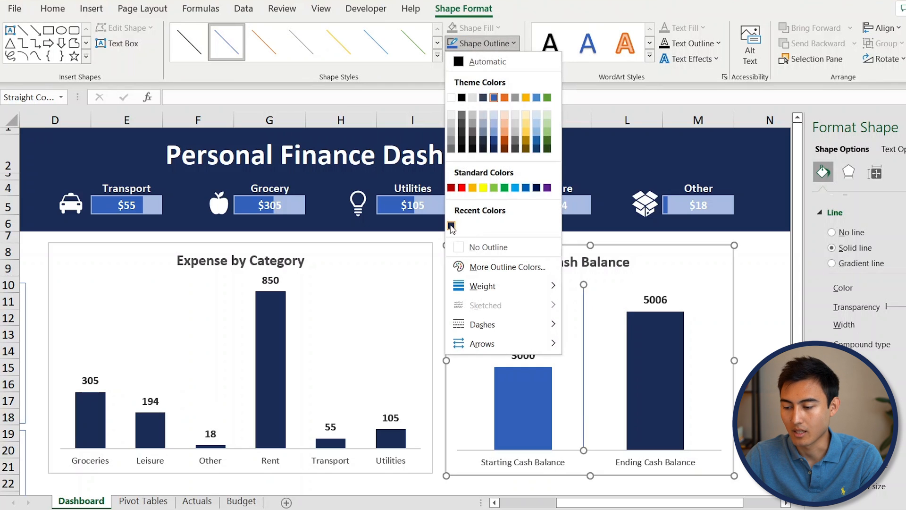
{"action": "left_click", "coordinate": [451, 227]}
{"action": "left_click", "coordinate": [481, 43]}
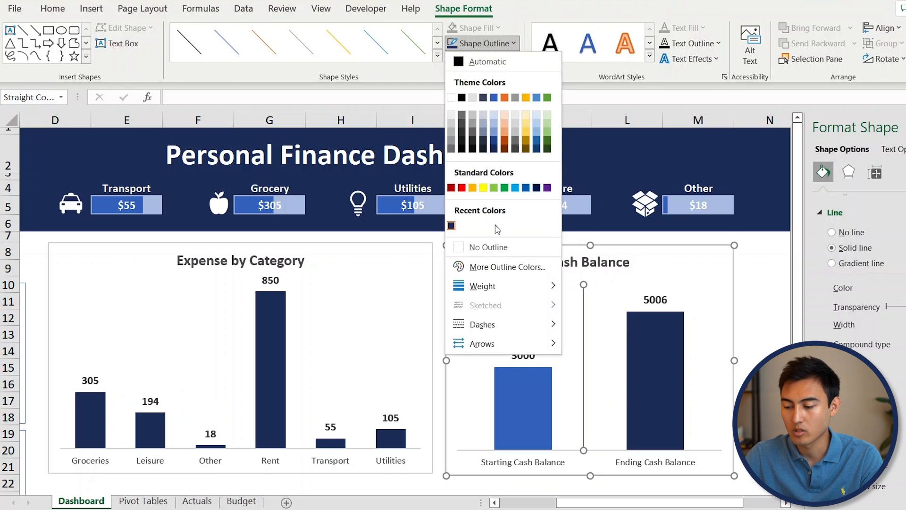
{"action": "mouse_move", "coordinate": [550, 285]}
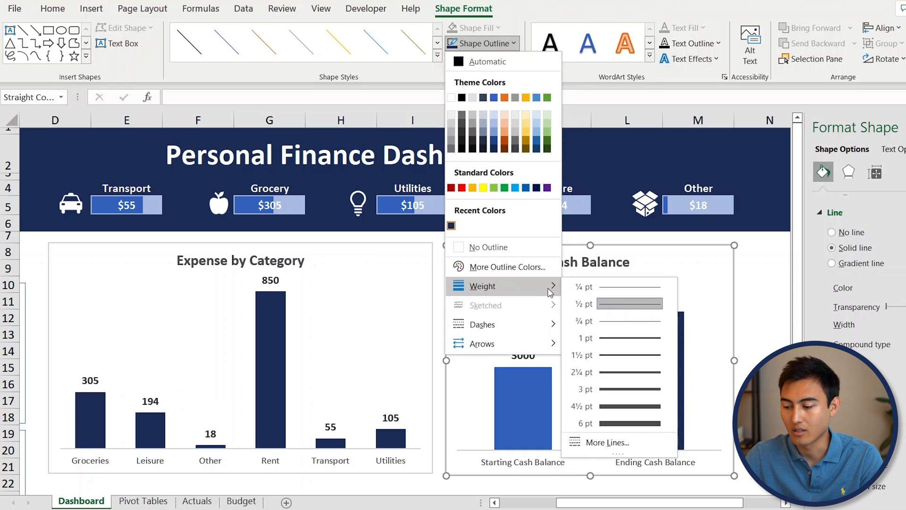
{"action": "left_click", "coordinate": [626, 372]}
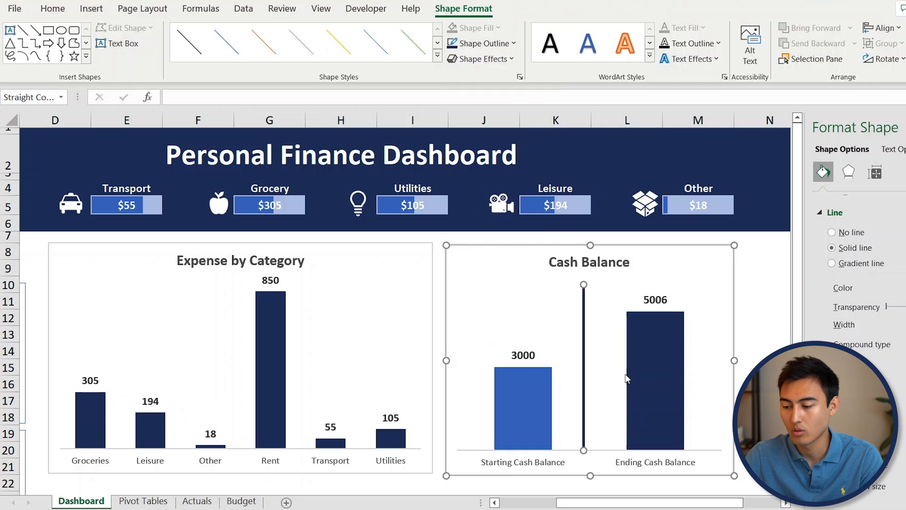
{"action": "left_click", "coordinate": [502, 47]}
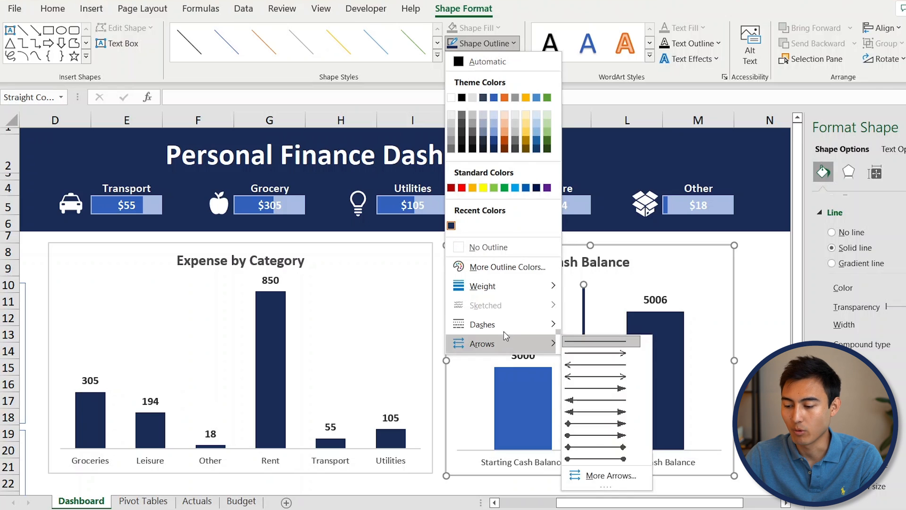
{"action": "mouse_move", "coordinate": [504, 322]}
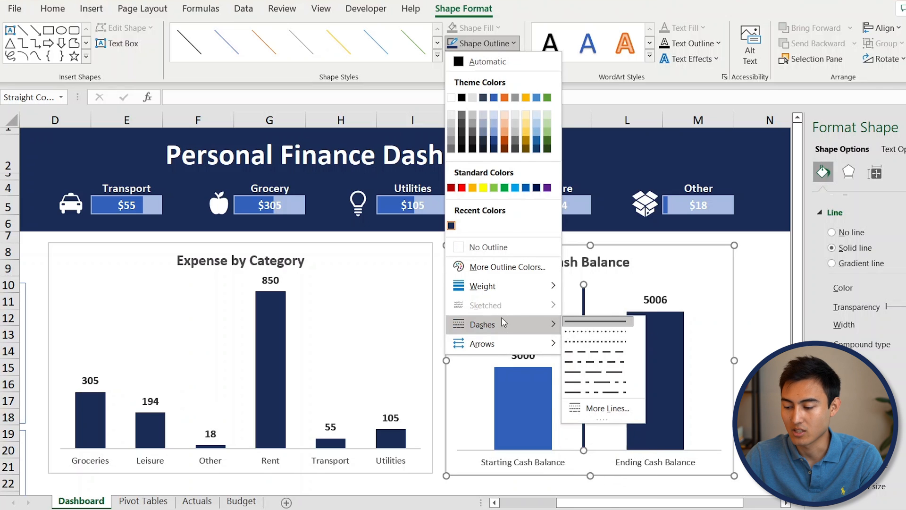
{"action": "left_click", "coordinate": [584, 347]}
{"action": "left_click", "coordinate": [707, 274]}
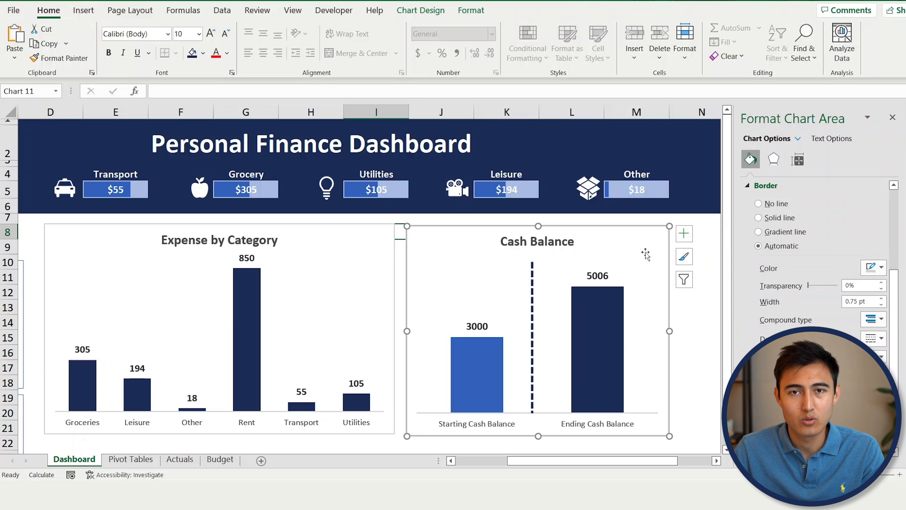
- On the Pivot Tables sheet, enter the labels Actual Expense in A108 and Actual Income in A109
{"action": "key", "text": "ctrl+Page_Down"}
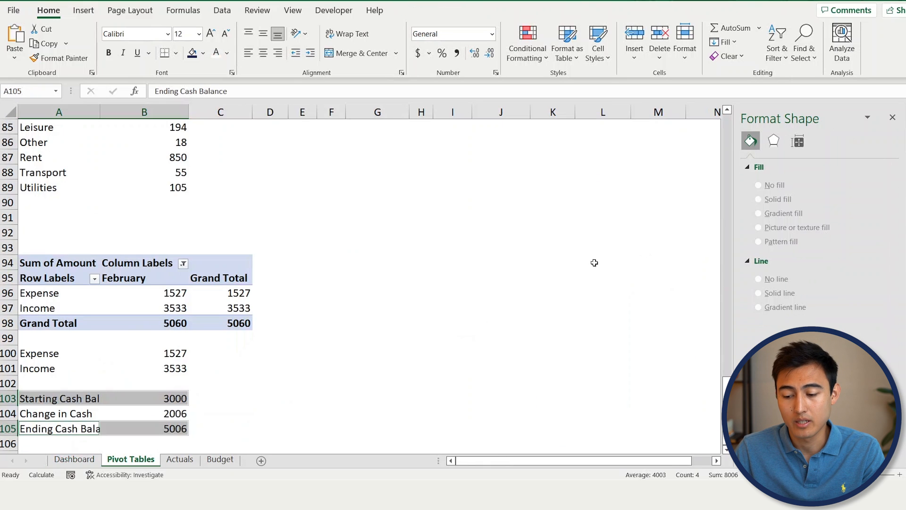
{"action": "scroll", "coordinate": [432, 279], "scroll_direction": "down", "scroll_amount": 3}
{"action": "key", "text": "Down"}
{"action": "key", "text": "Down"}
{"action": "key", "text": "Down"}
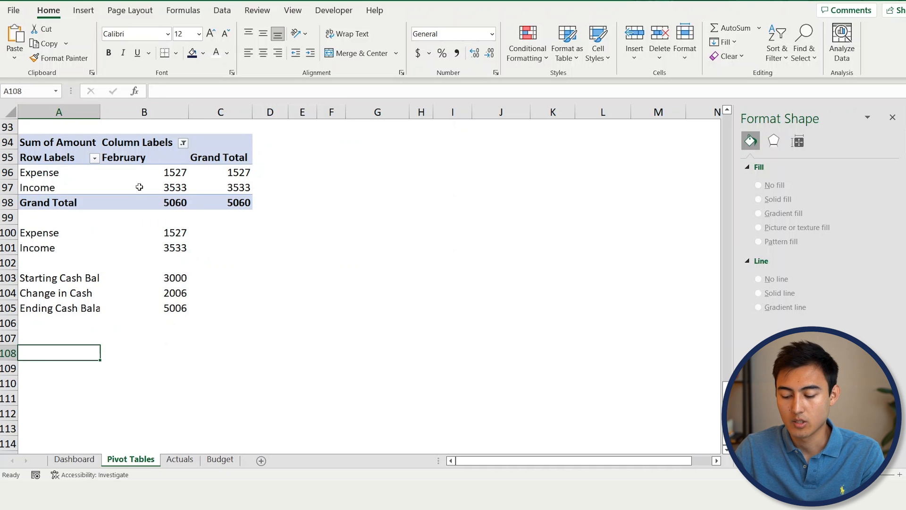
{"action": "type", "text": "Actual Expense"}
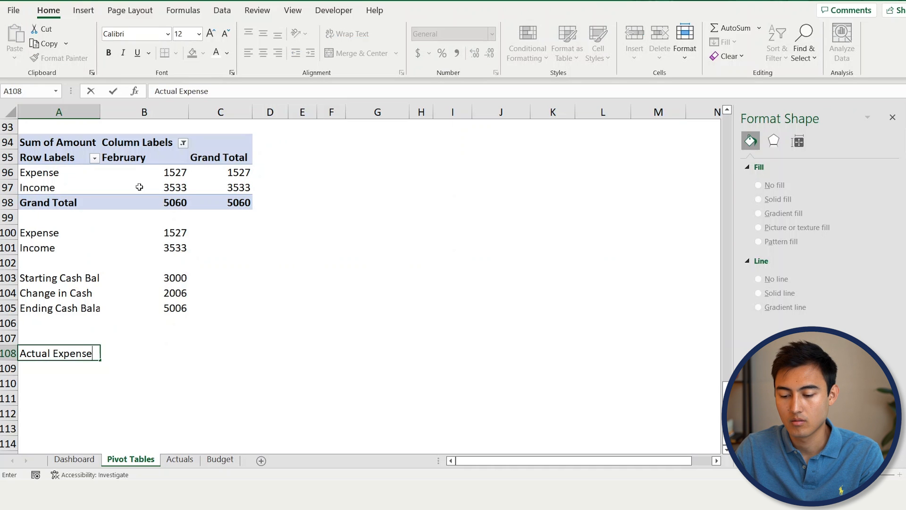
{"action": "key", "text": "Return"}
{"action": "type", "text": "Actu"}
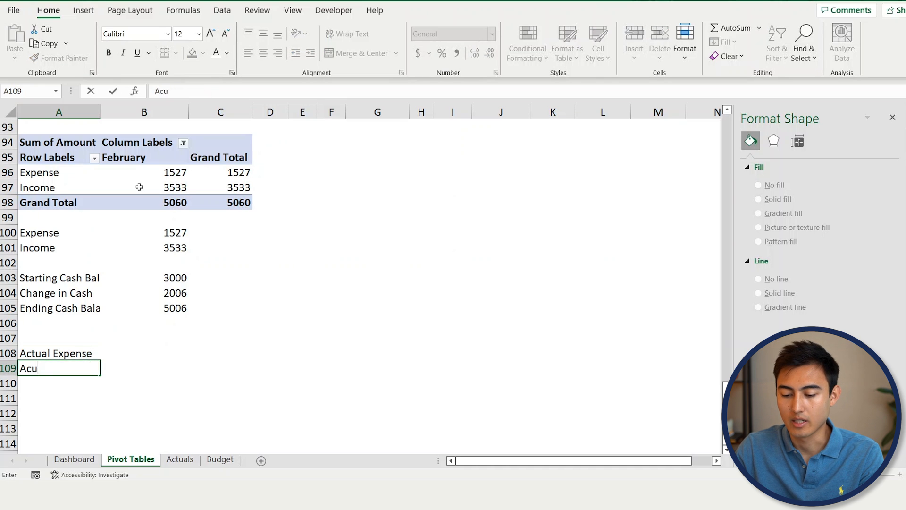
{"action": "type", "text": "al Income"}
- Link B108 to the expense value in B100 and copy the formula to B109 for the income value
{"action": "key", "text": "Tab"}
{"action": "key", "text": "Up"}
{"action": "type", "text": "="}
{"action": "key", "text": "Up"}
{"action": "key", "text": "Up"}
{"action": "key", "text": "Up"}
{"action": "key", "text": "Up"}
{"action": "key", "text": "Up"}
{"action": "key", "text": "Up"}
{"action": "key", "text": "Up"}
{"action": "key", "text": "Up"}
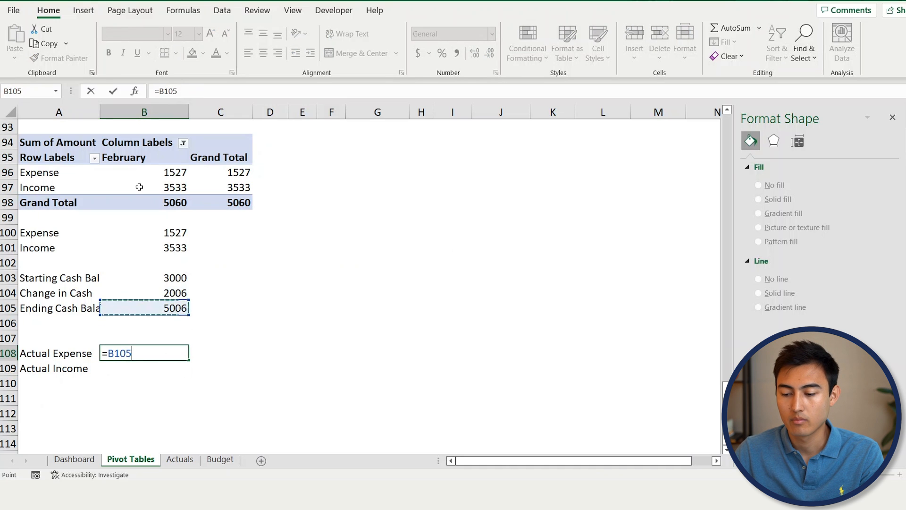
{"action": "key", "text": "Return"}
{"action": "key", "text": "ctrl+c"}
{"action": "key", "text": "Down"}
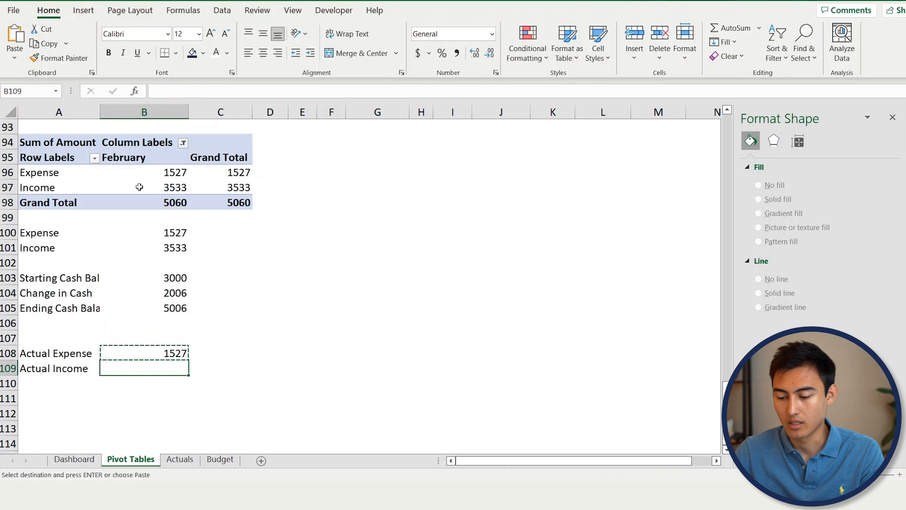
{"action": "key", "text": "ctrl+v"}
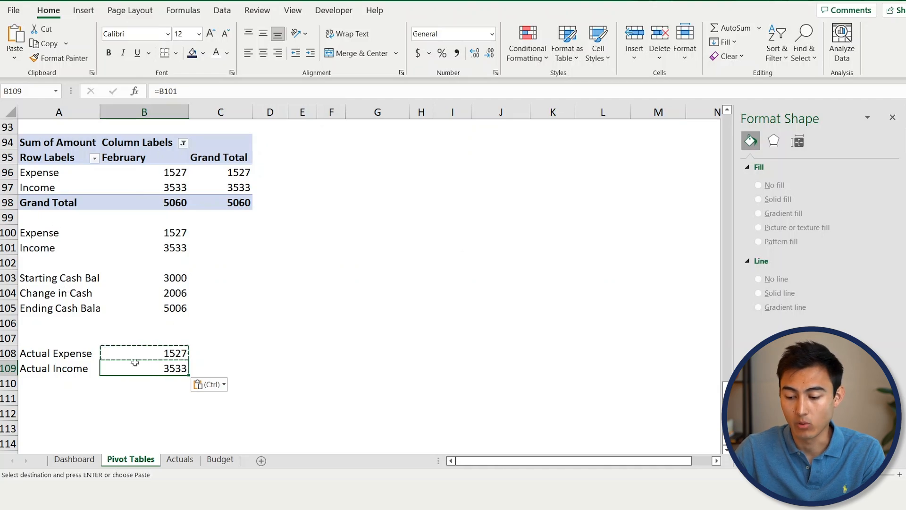
- Insert a PivotTable from the Budget sheet's table (Table3) into the existing Pivot Tables sheet at cell A111
{"action": "key", "text": "ctrl+Page_Down"}
{"action": "key", "text": "ctrl+Page_Down"}
{"action": "left_click_drag", "start_coordinate": [156, 188], "coordinate": [113, 124]}
{"action": "left_click_drag", "start_coordinate": [88, 19], "coordinate": [206, 272]}
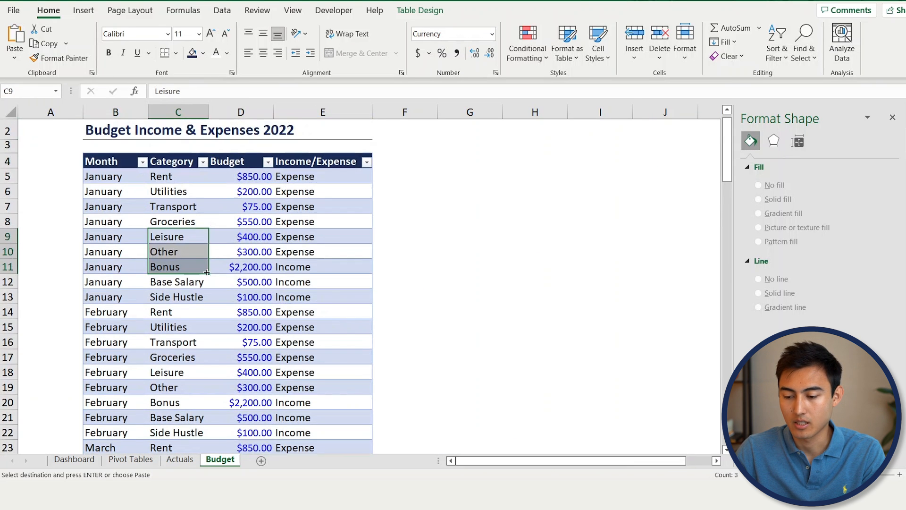
{"action": "left_click", "coordinate": [203, 211]}
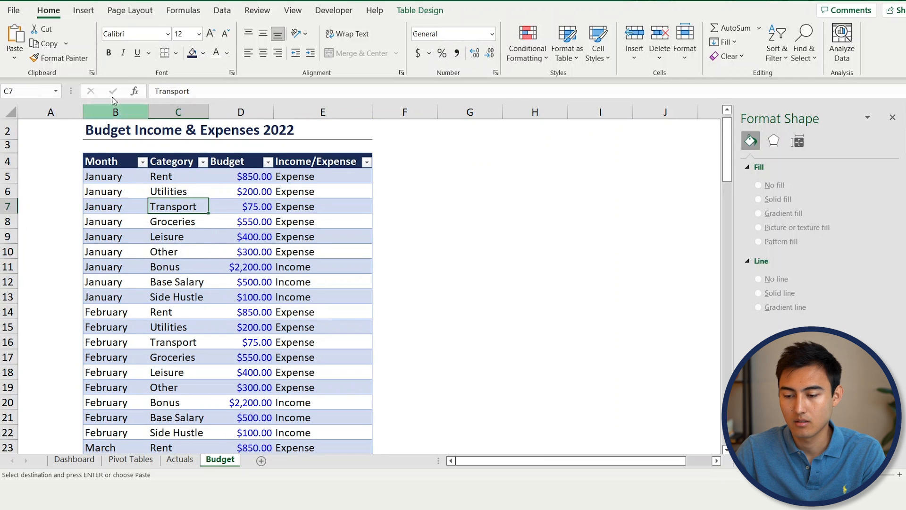
{"action": "left_click", "coordinate": [83, 10]}
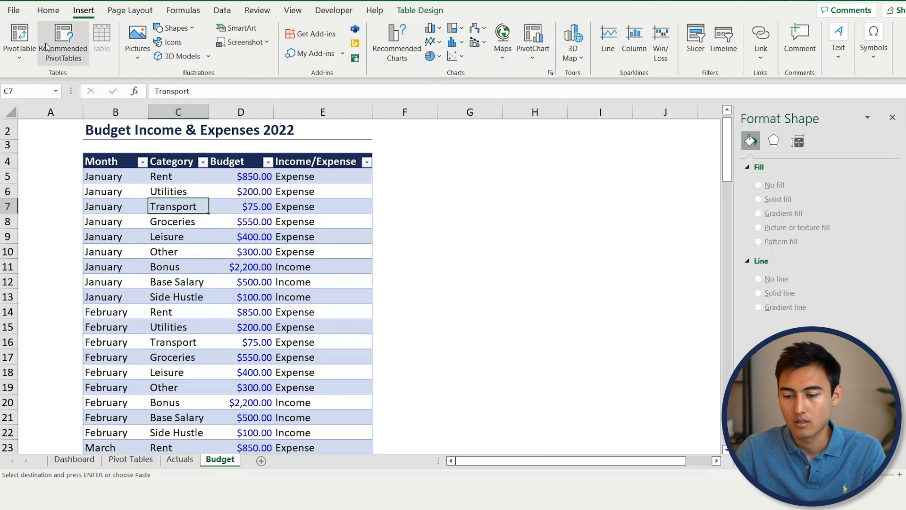
{"action": "left_click", "coordinate": [20, 34]}
{"action": "left_click", "coordinate": [438, 302]}
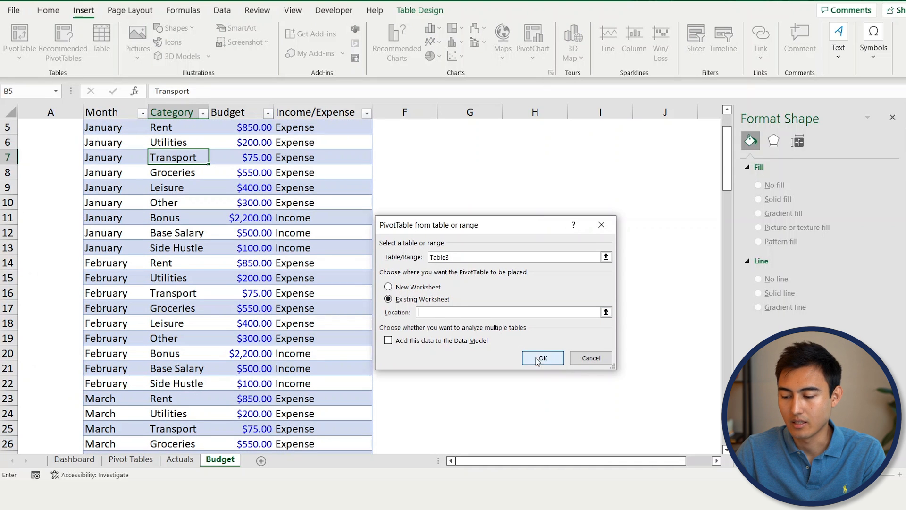
{"action": "left_click", "coordinate": [606, 312]}
{"action": "key", "text": "ctrl+Page_Up"}
{"action": "key", "text": "ctrl+Page_Up"}
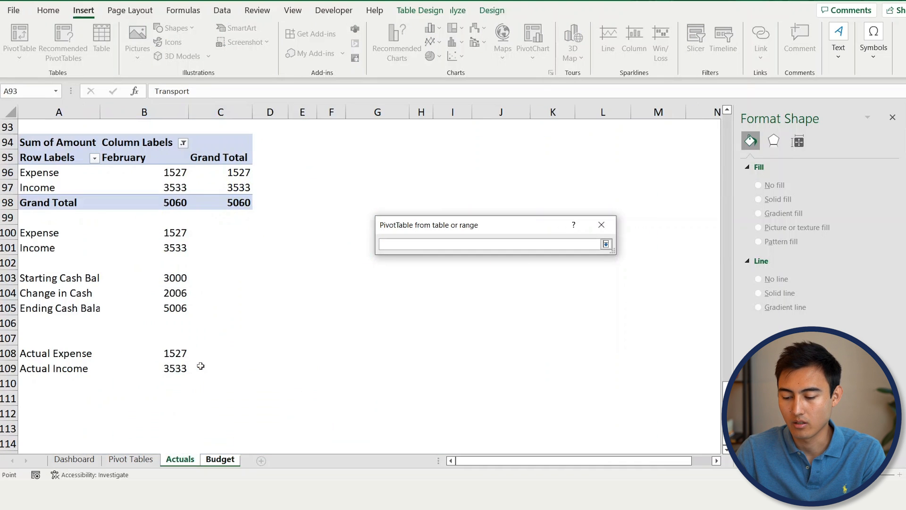
{"action": "left_click", "coordinate": [39, 397]}
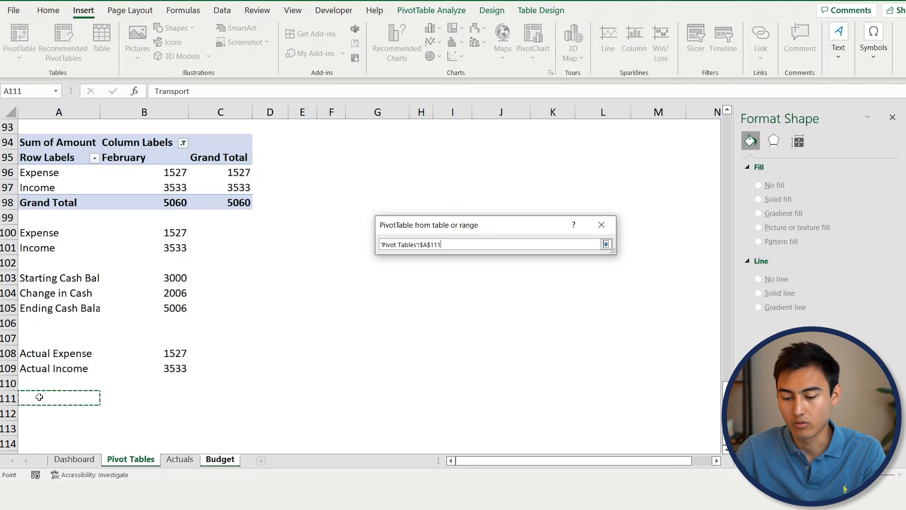
{"action": "left_click", "coordinate": [606, 244]}
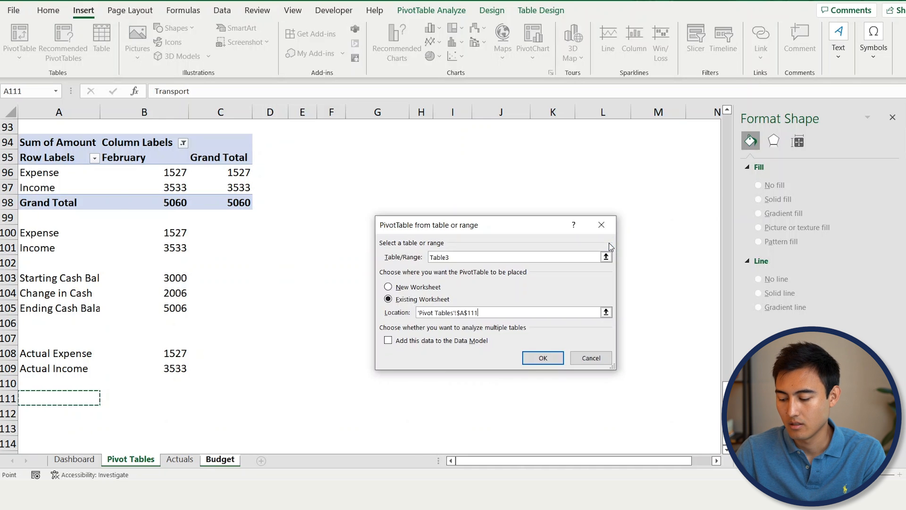
{"action": "key", "text": "Return"}
- Lay out the new PivotTable with Income/Expense as rows, Month as columns and the sum of Budget as values
{"action": "left_click_drag", "start_coordinate": [736, 218], "coordinate": [764, 406]}
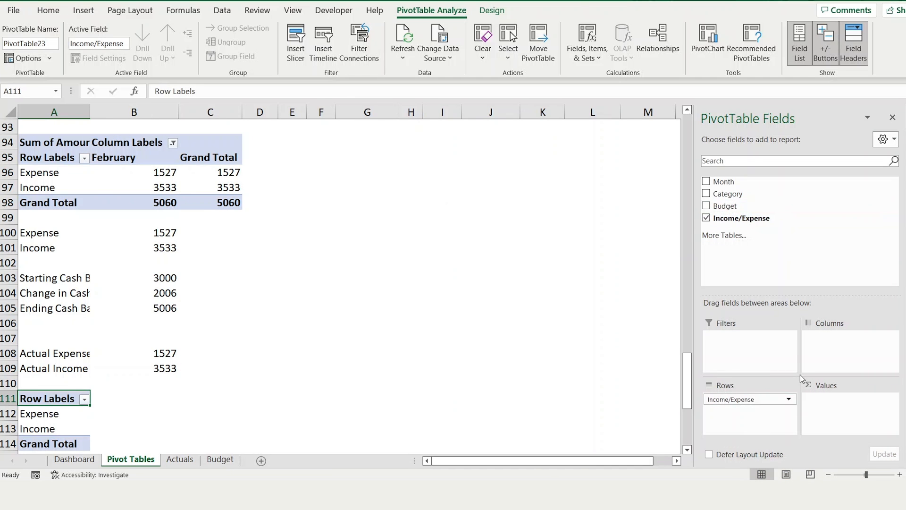
{"action": "left_click_drag", "start_coordinate": [722, 206], "coordinate": [819, 405]}
{"action": "left_click_drag", "start_coordinate": [736, 180], "coordinate": [858, 348]}
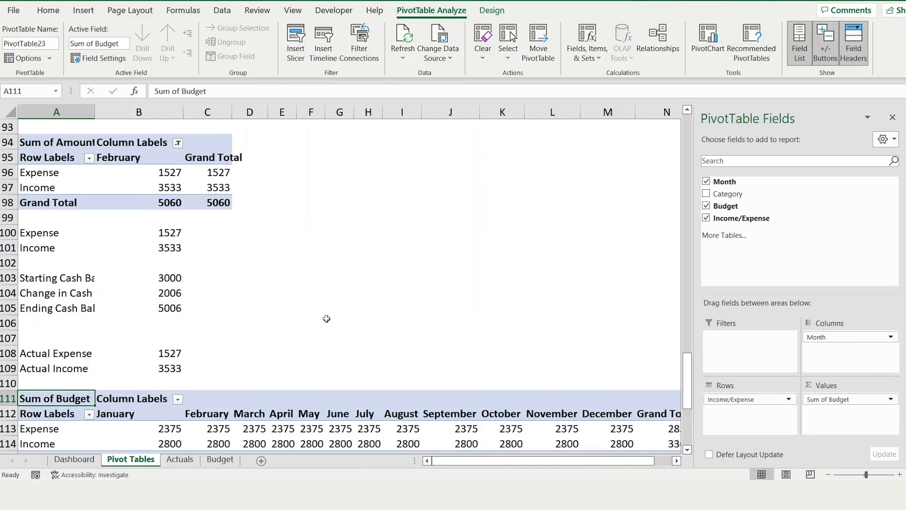
- Below the budget PivotTable, enter the labels Planned Expense in A117 and Planned Income in A118
{"action": "key", "text": "Down"}
{"action": "key", "text": "Down"}
{"action": "key", "text": "Down"}
{"action": "key", "text": "Down"}
{"action": "key", "text": "Down"}
{"action": "key", "text": "Down"}
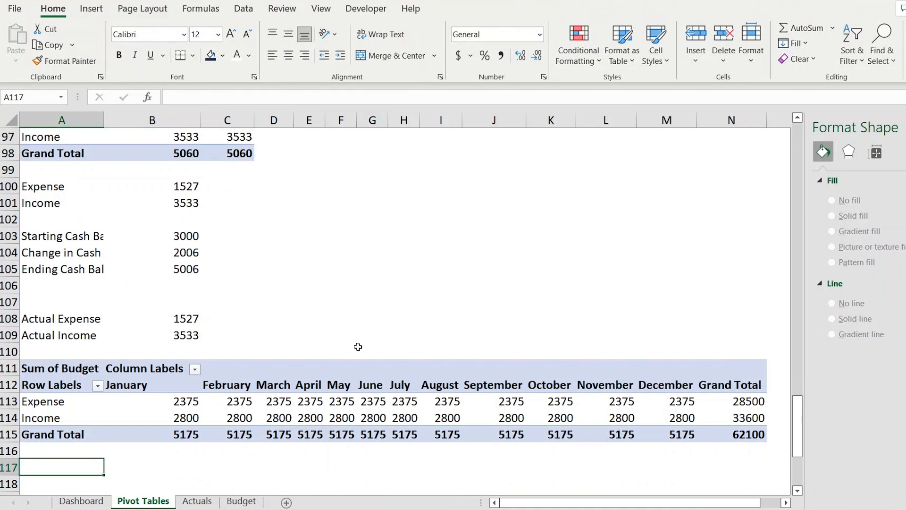
{"action": "type", "text": "{"}
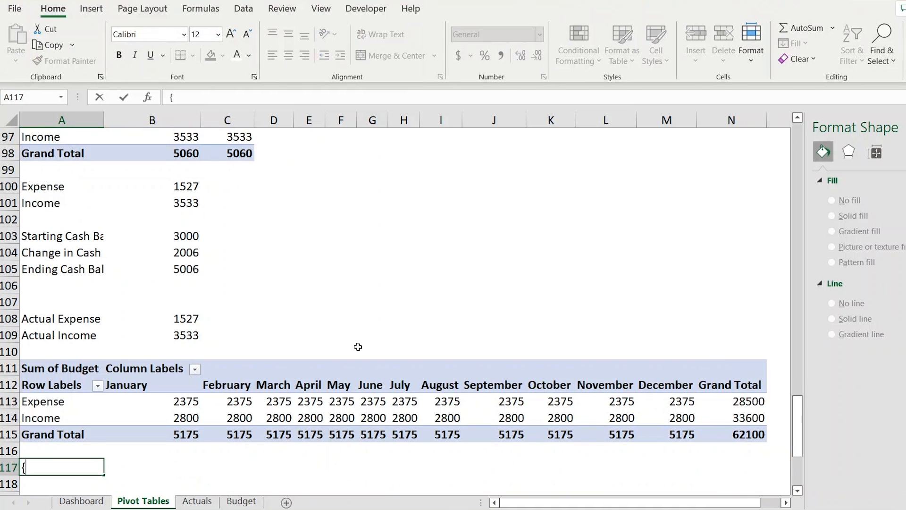
{"action": "type", "text": "lanned Expe"}
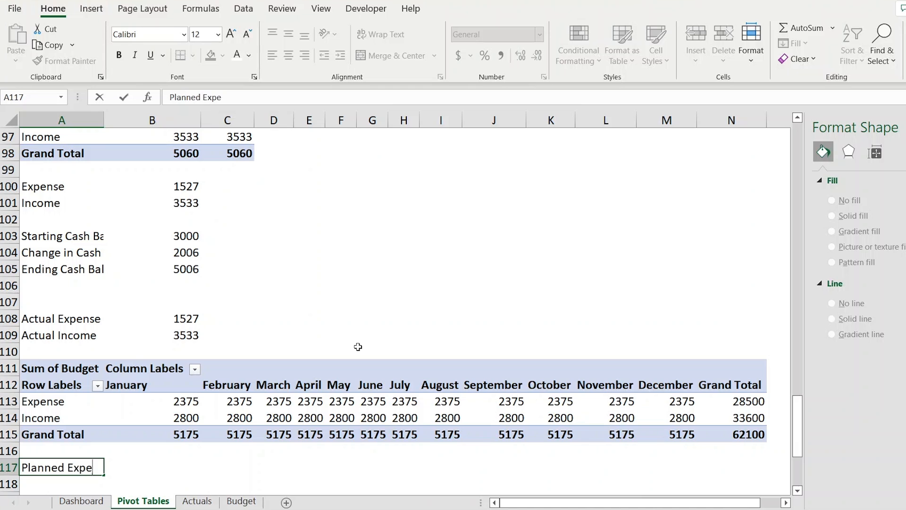
{"action": "type", "text": "nse"}
{"action": "key", "text": "Return"}
{"action": "type", "text": "Planned I"}
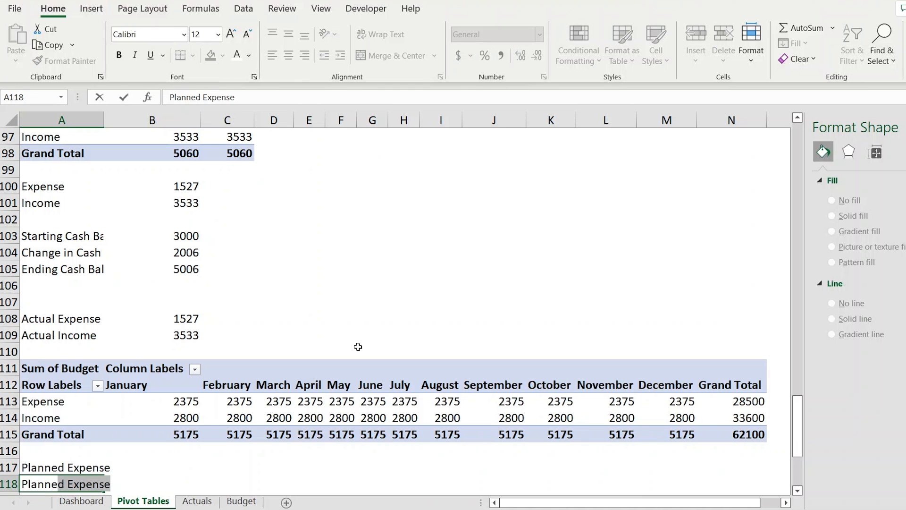
{"action": "key", "text": "Return"}
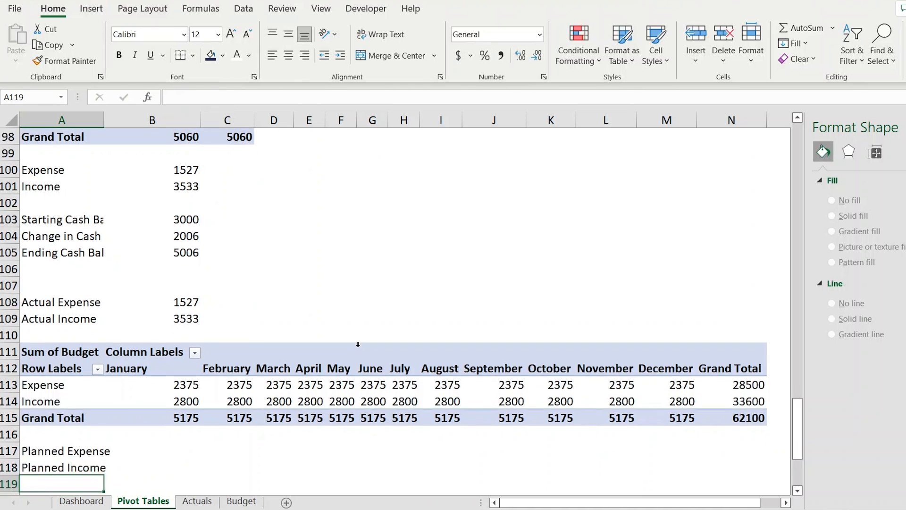
- Link B117 to the budget PivotTable's grand total for Expense and B118 to its grand total for Income
{"action": "key", "text": "Up"}
{"action": "key", "text": "Up"}
{"action": "key", "text": "Right"}
{"action": "type", "text": "="}
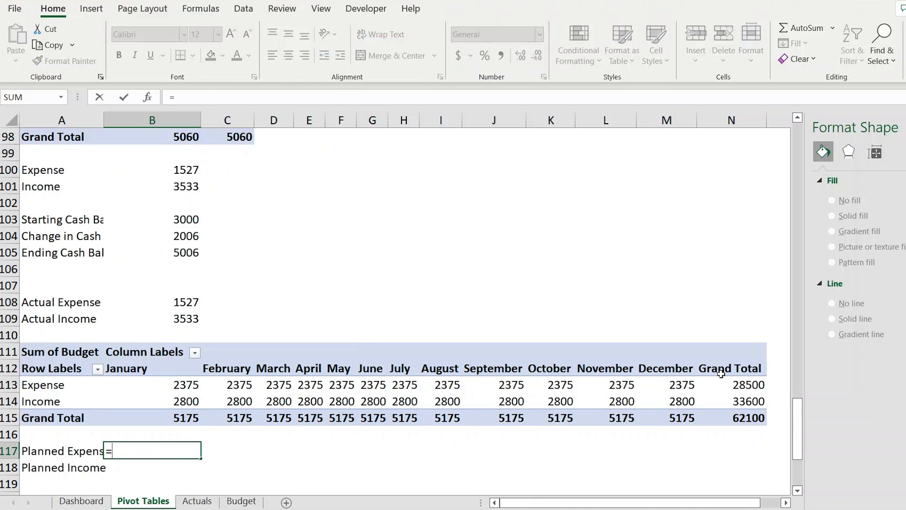
{"action": "left_click", "coordinate": [749, 385]}
{"action": "key", "text": "Return"}
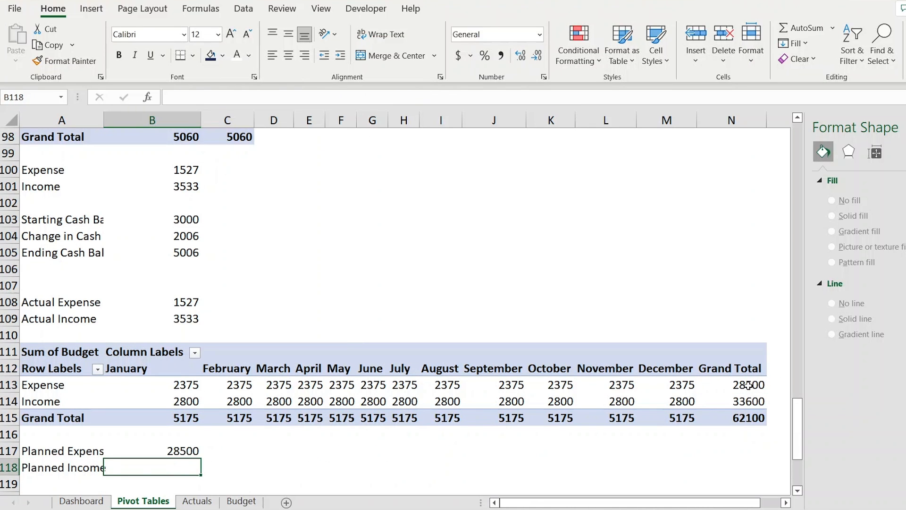
{"action": "type", "text": "="}
{"action": "left_click", "coordinate": [746, 402]}
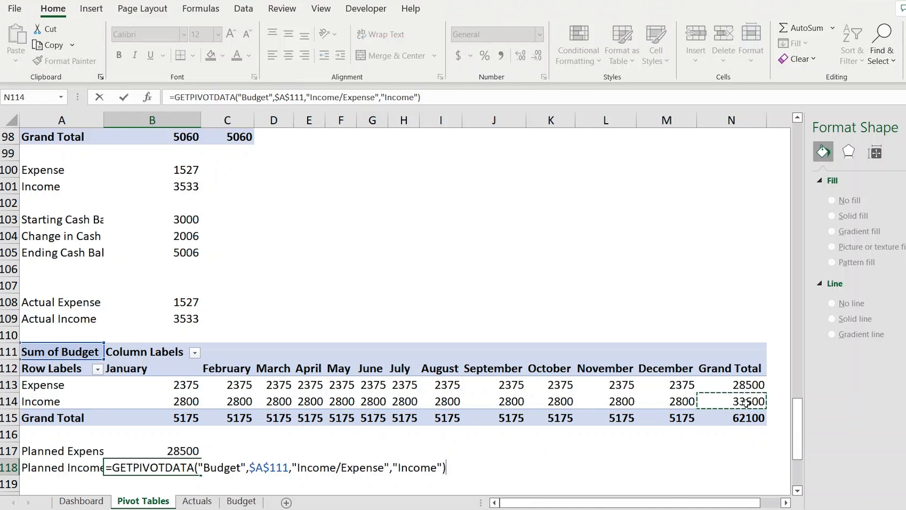
{"action": "key", "text": "Return"}
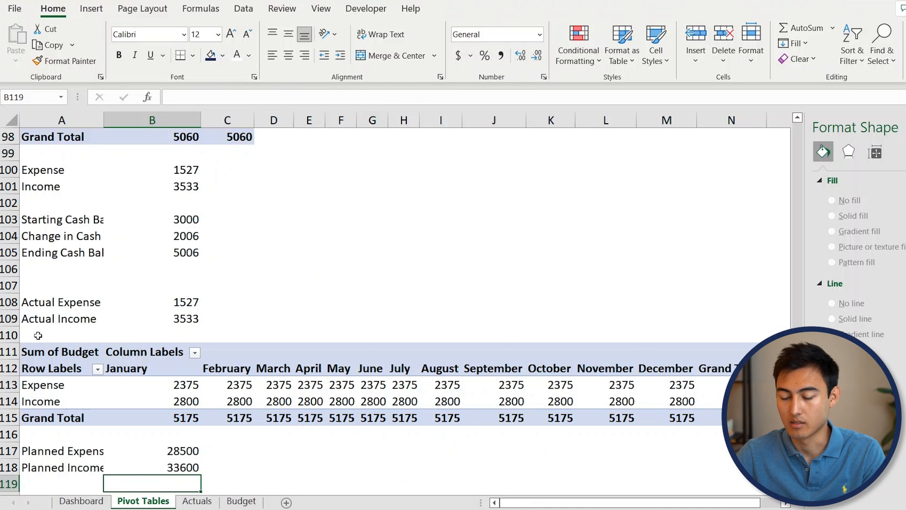
- Name the budget PivotTable at A111 Bar ChartB
{"action": "left_click", "coordinate": [76, 356]}
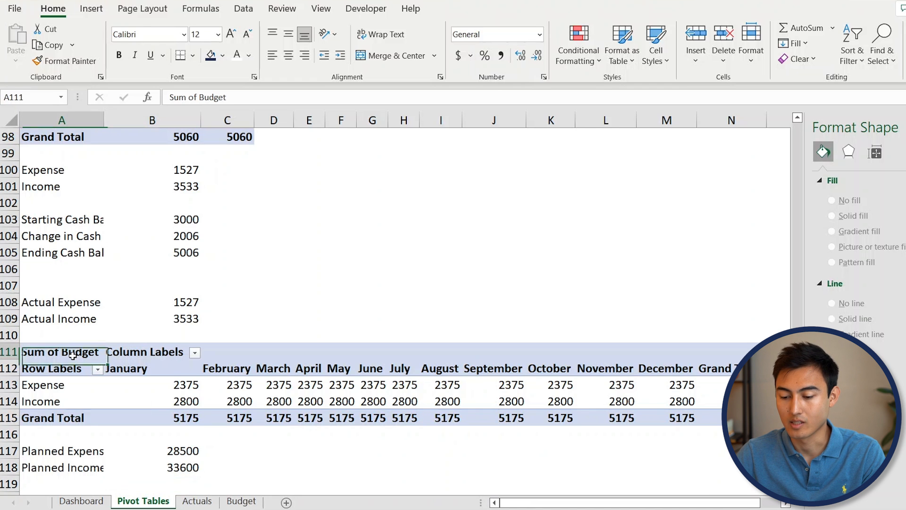
{"action": "key", "text": "ctrl+a"}
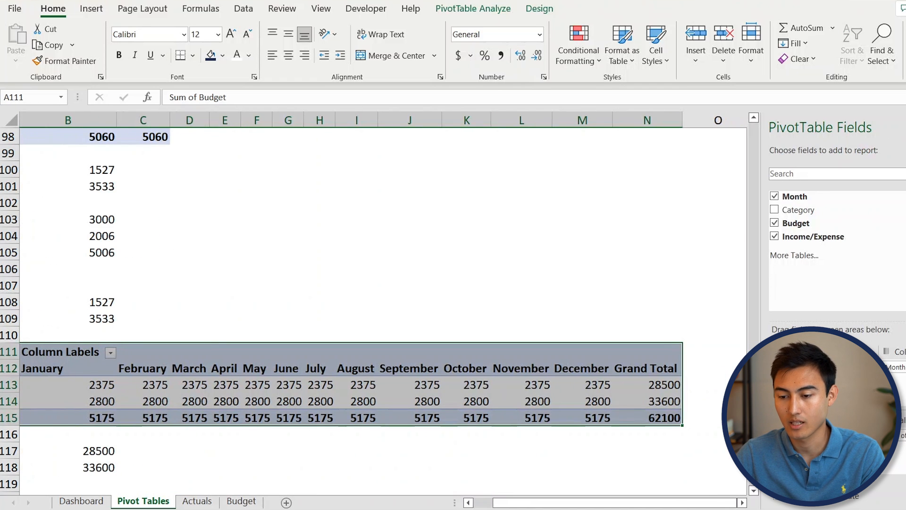
{"action": "left_click", "coordinate": [472, 9]}
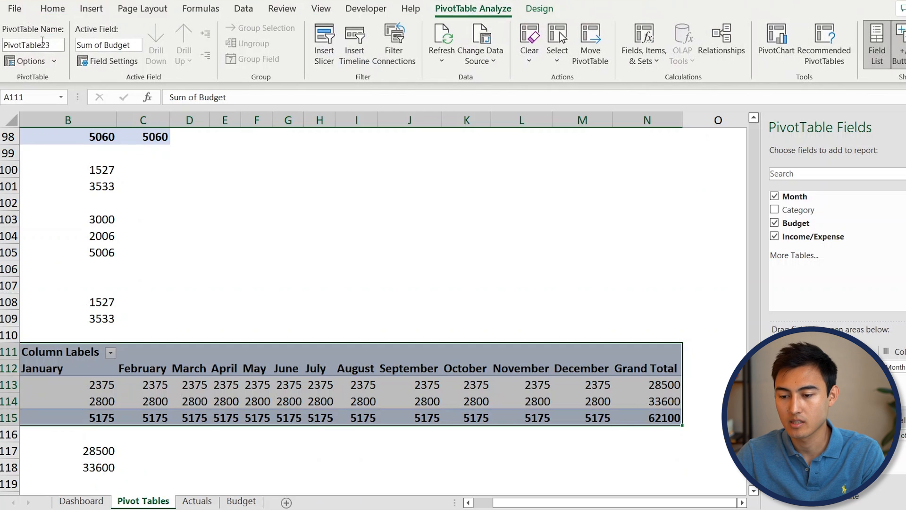
{"action": "left_click", "coordinate": [38, 45]}
{"action": "type", "text": "Bar ChartB"}
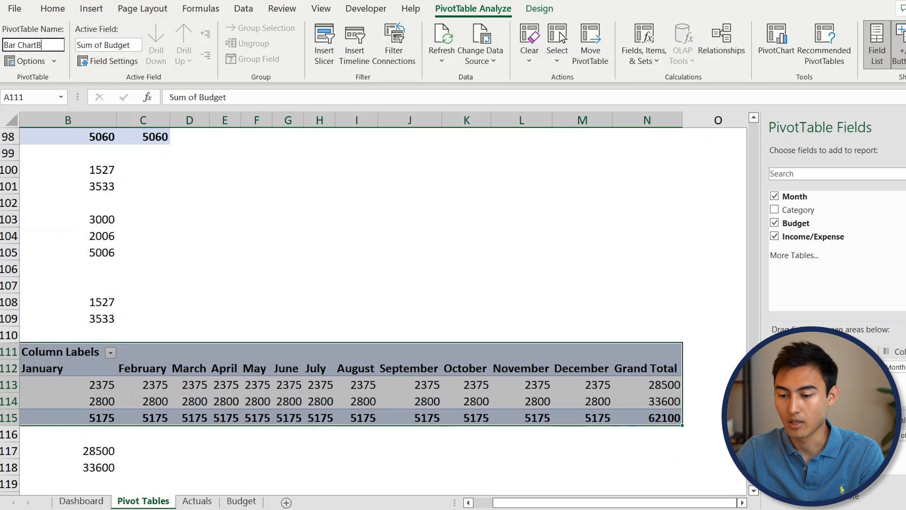
{"action": "key", "text": "Return"}
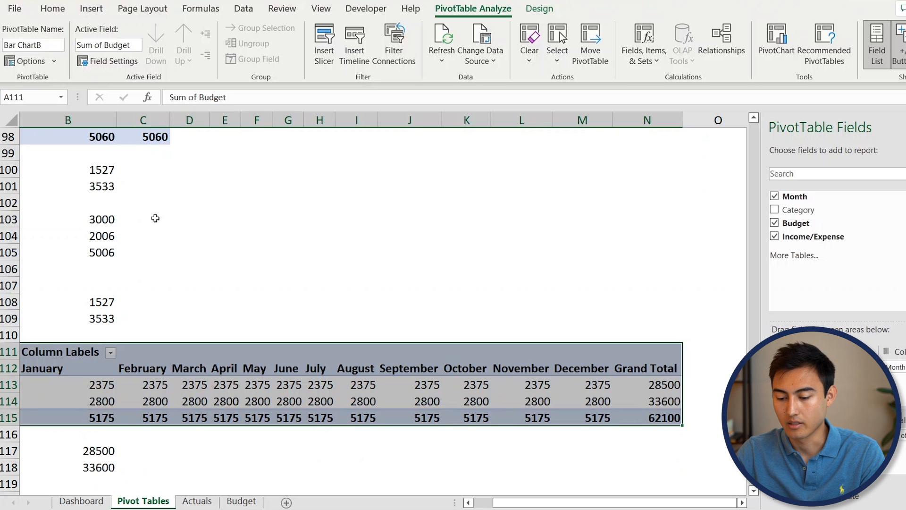
- Connect the Dashboard's Budget slicer to the Bar ChartB PivotTable through its report connections
{"action": "left_click", "coordinate": [81, 502]}
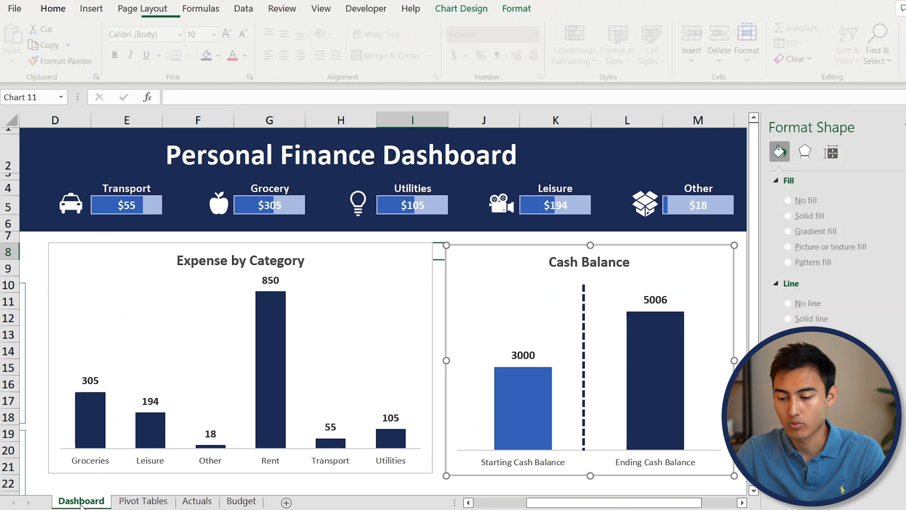
{"action": "scroll", "coordinate": [231, 368], "scroll_direction": "left", "scroll_amount": 3}
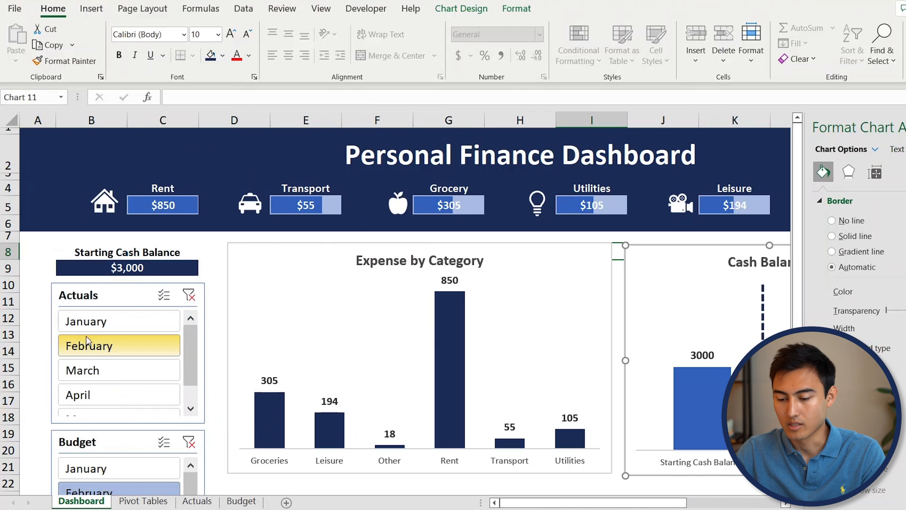
{"action": "left_click", "coordinate": [99, 436]}
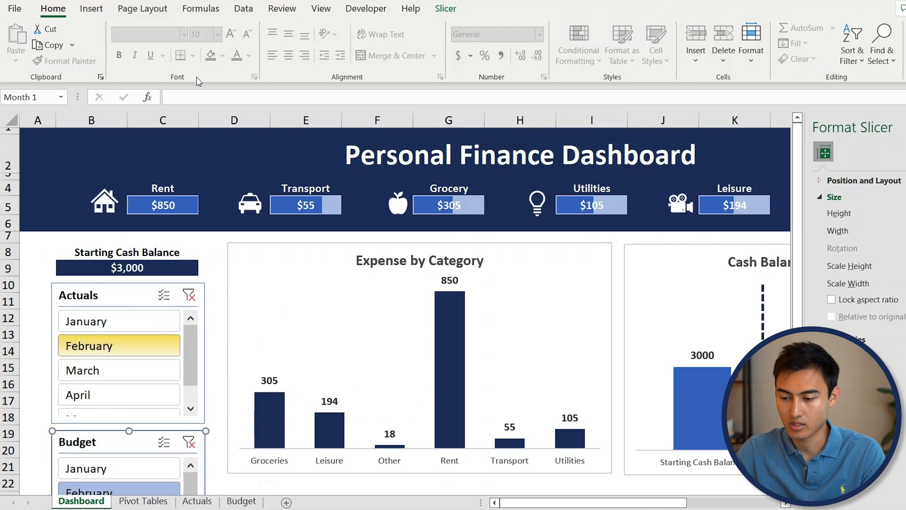
{"action": "left_click", "coordinate": [451, 8]}
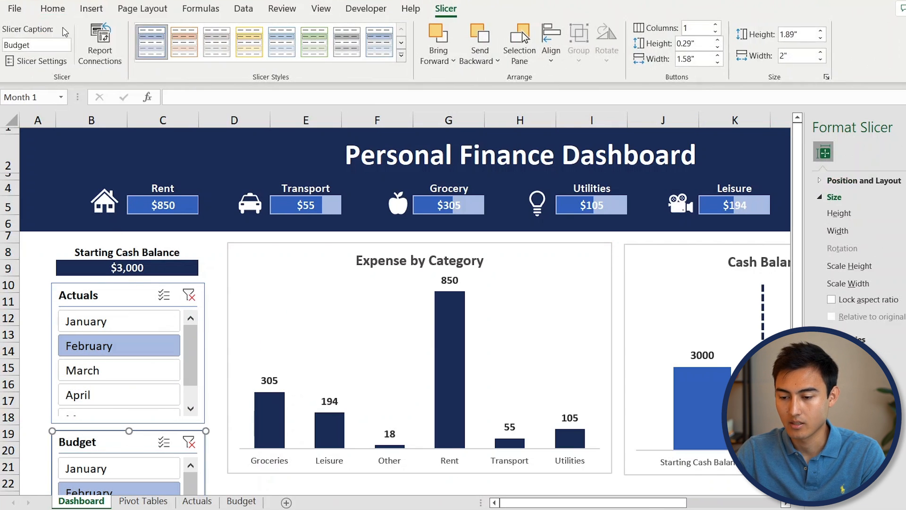
{"action": "left_click", "coordinate": [99, 42]}
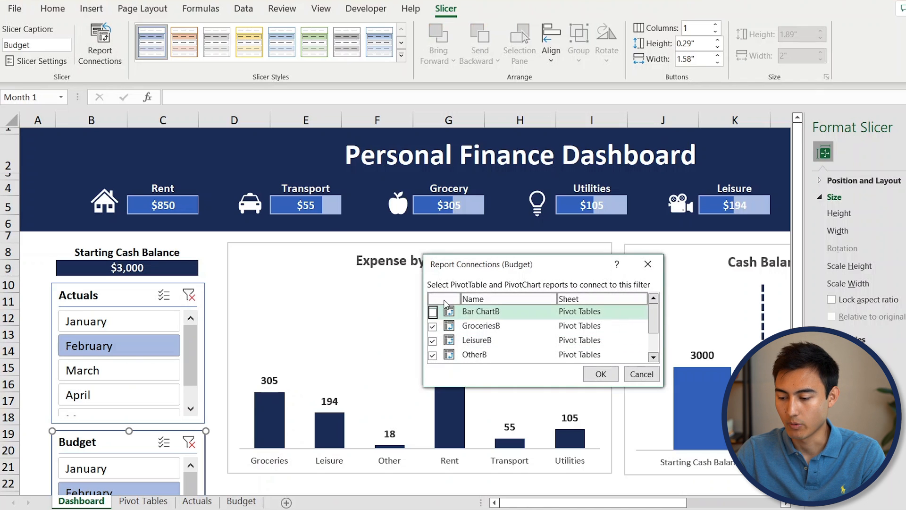
{"action": "left_click", "coordinate": [586, 373]}
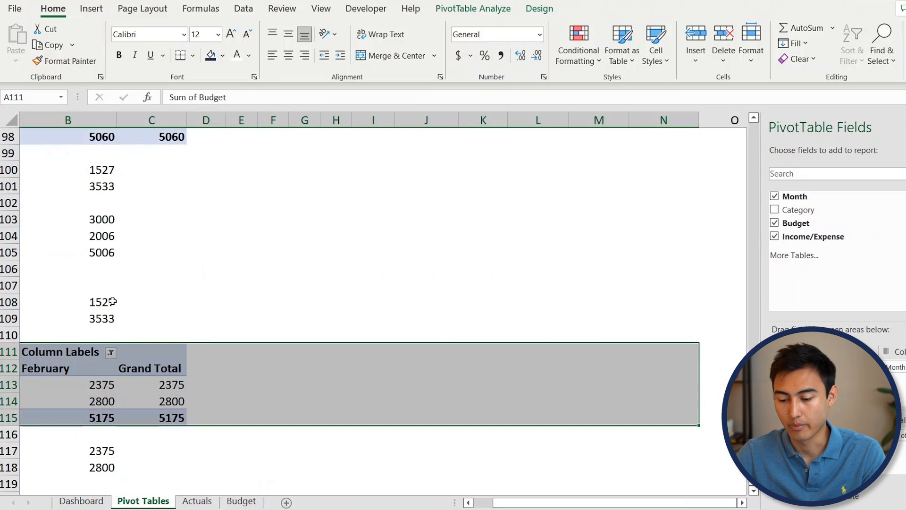
- On the Pivot Tables sheet, insert a Clustered Bar chart from the Actual Expense and Planned Expense rows, A108:B108 and A117:B117
{"action": "scroll", "coordinate": [112, 301], "scroll_direction": "down", "scroll_amount": 2}
{"action": "left_click", "coordinate": [119, 400]}
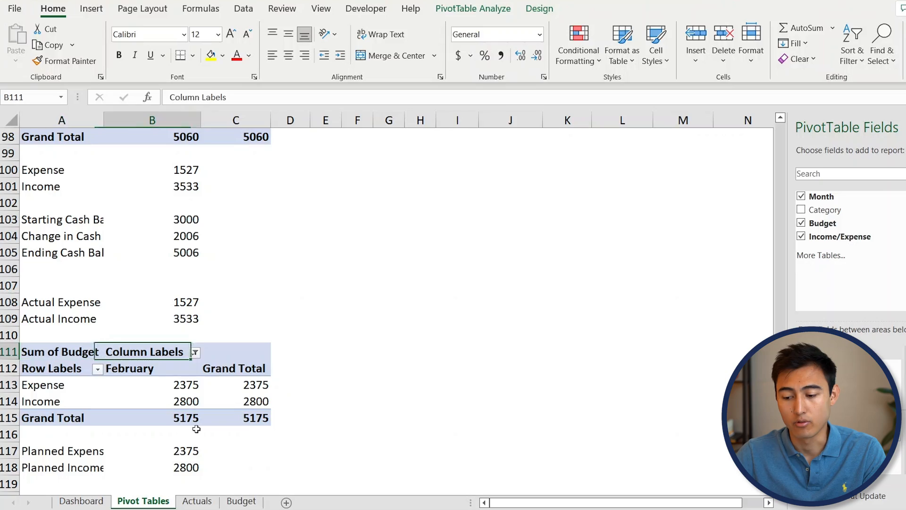
{"action": "left_click_drag", "start_coordinate": [81, 308], "coordinate": [81, 305]}
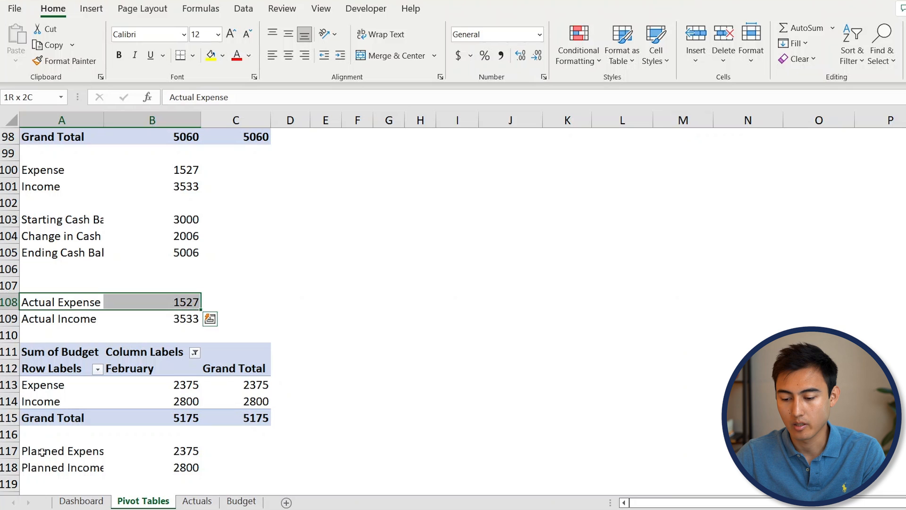
{"action": "left_click", "coordinate": [45, 449], "text": "ctrl"}
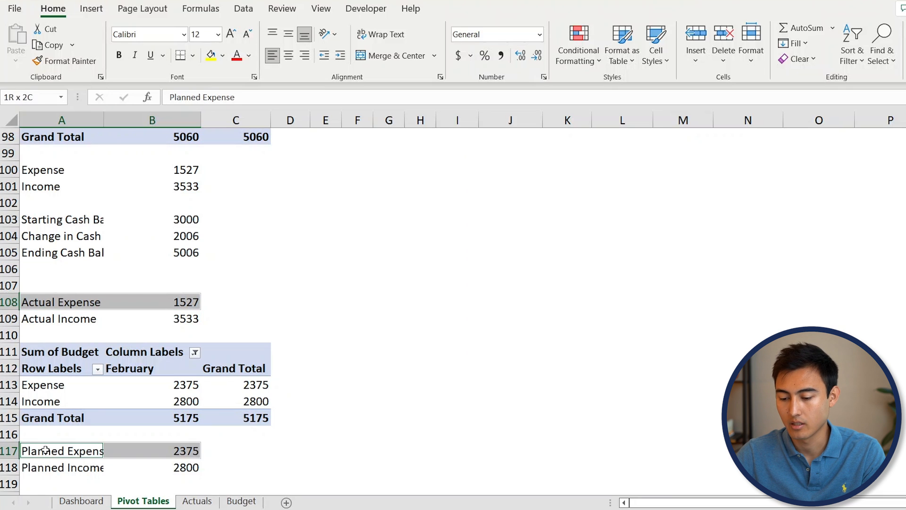
{"action": "left_click", "coordinate": [89, 9]}
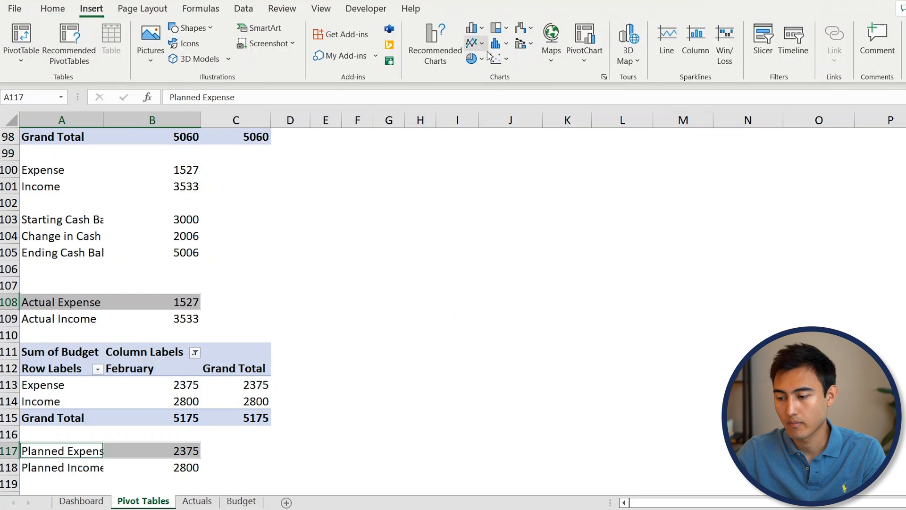
{"action": "left_click", "coordinate": [434, 36]}
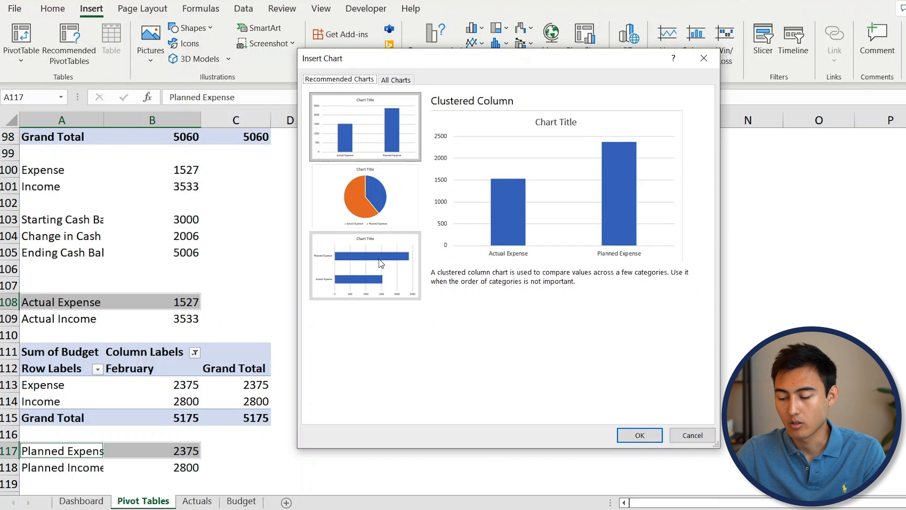
{"action": "left_click", "coordinate": [381, 264]}
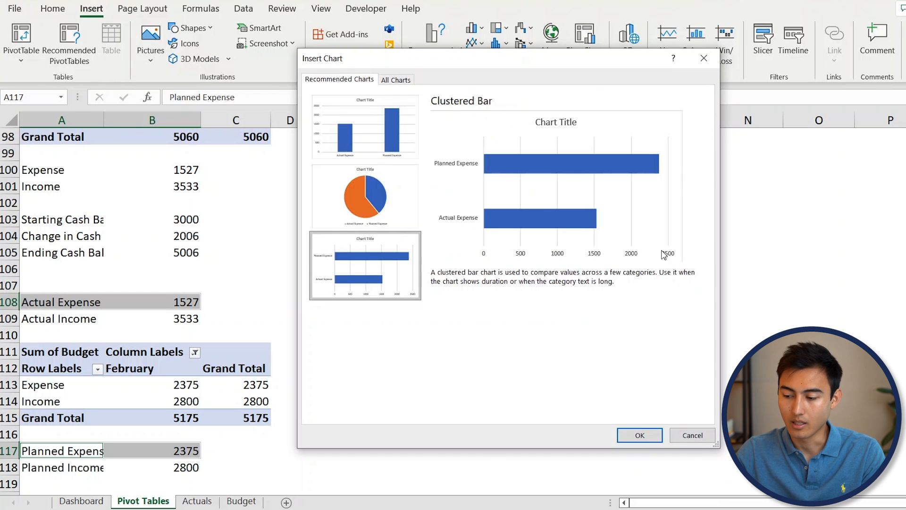
{"action": "left_click", "coordinate": [650, 439]}
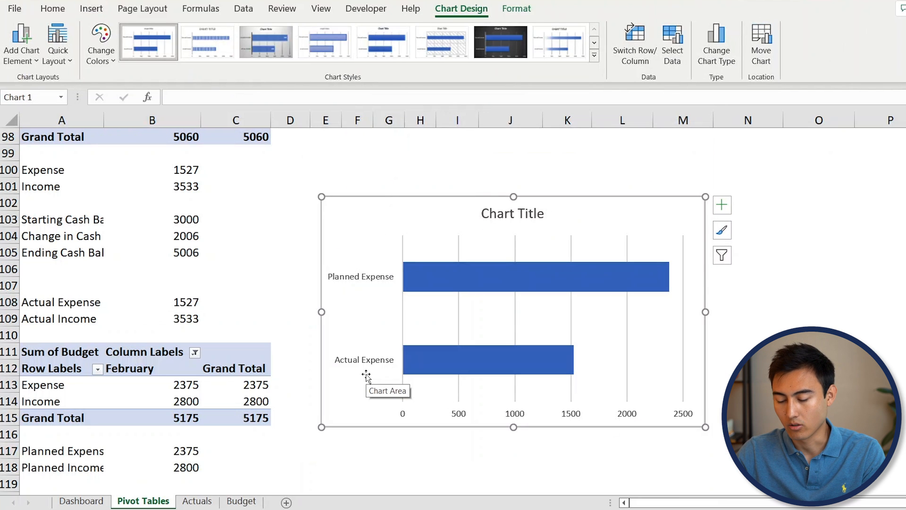
- Move the expense bar chart to the Dashboard sheet, below the Expense by Category chart
{"action": "key", "text": "Delete"}
{"action": "key", "text": "ctrl+Page_Up"}
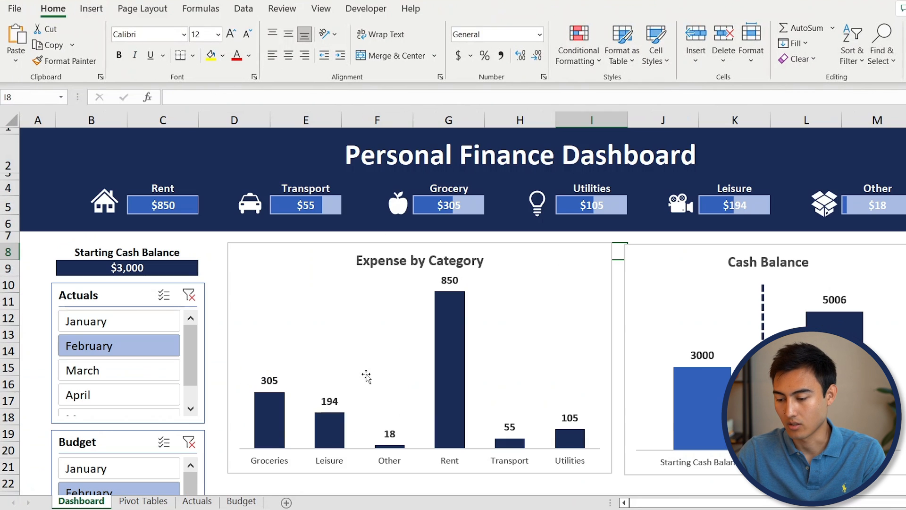
{"action": "scroll", "coordinate": [366, 376], "scroll_direction": "down", "scroll_amount": 1}
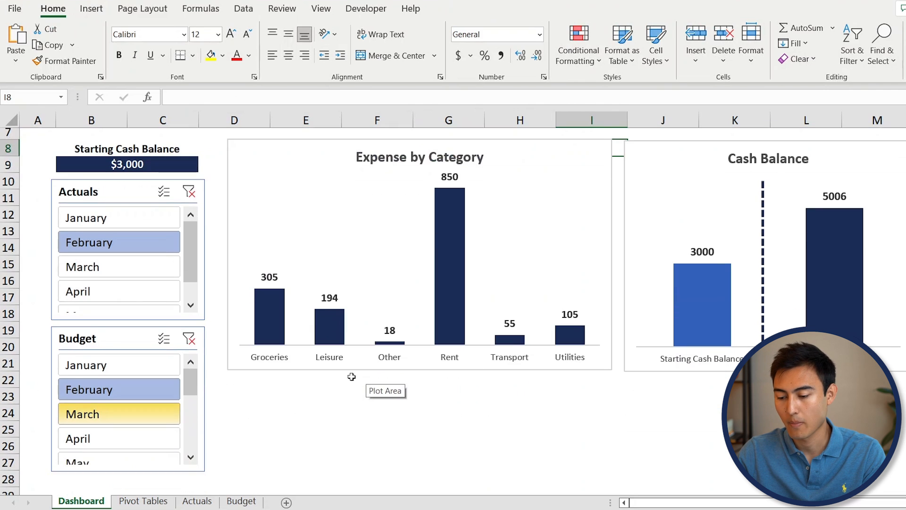
{"action": "left_click", "coordinate": [302, 397]}
{"action": "key", "text": "ctrl+v"}
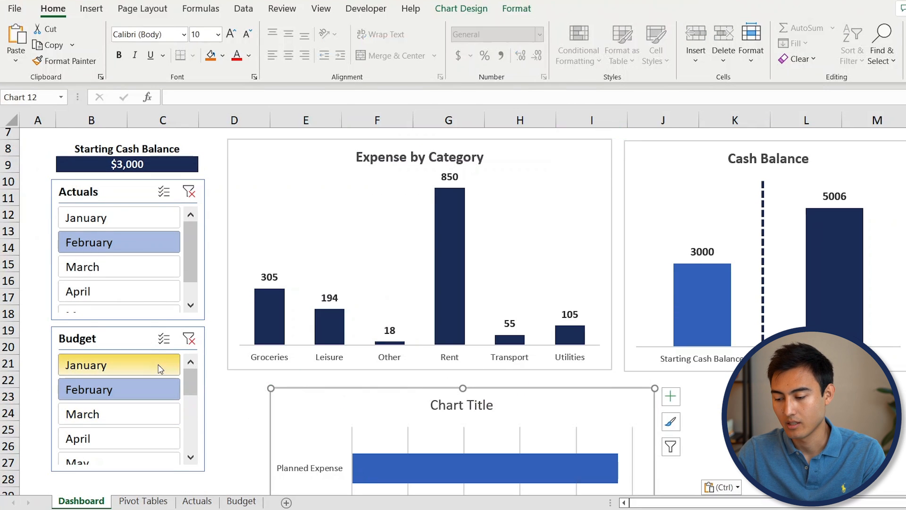
- On the Pivot Tables sheet, insert a Clustered Bar chart from the Actual Income and Planned Income rows, A109:B109 and A118:B118
{"action": "key", "text": "ctrl+Page_Down"}
{"action": "left_click", "coordinate": [41, 321]}
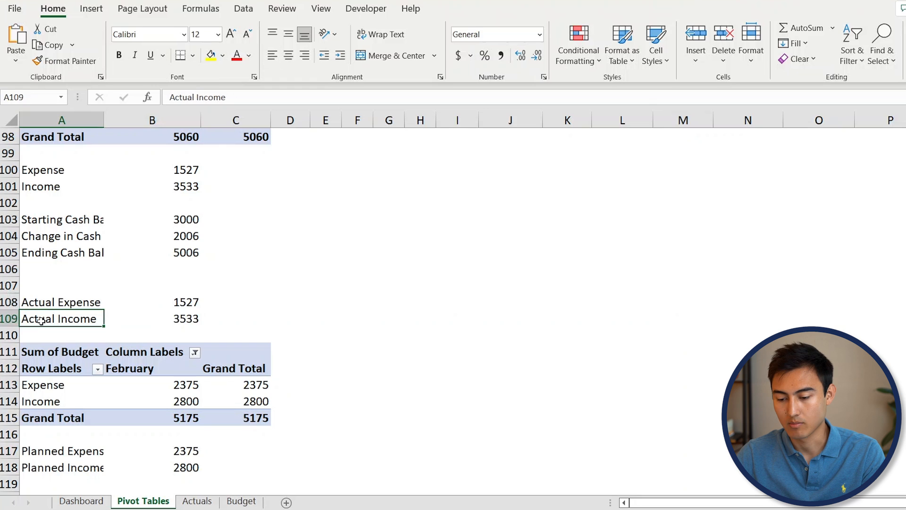
{"action": "key", "text": "shift+Right"}
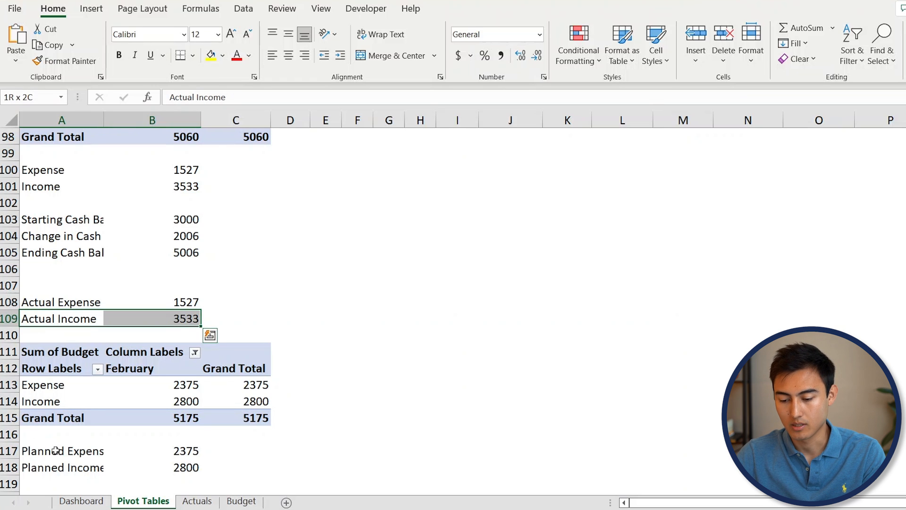
{"action": "left_click_drag", "start_coordinate": [62, 463], "coordinate": [152, 467]}
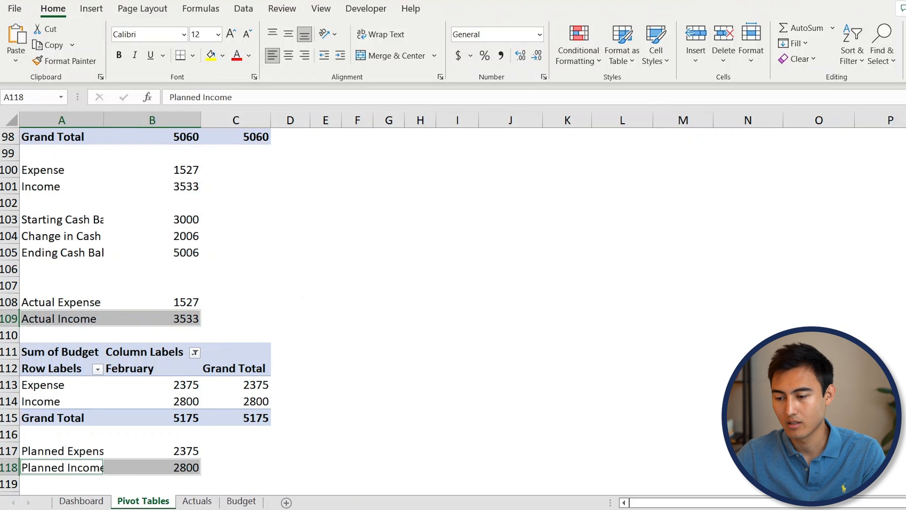
{"action": "left_click", "coordinate": [91, 10]}
{"action": "left_click", "coordinate": [430, 45]}
{"action": "left_click", "coordinate": [402, 264]}
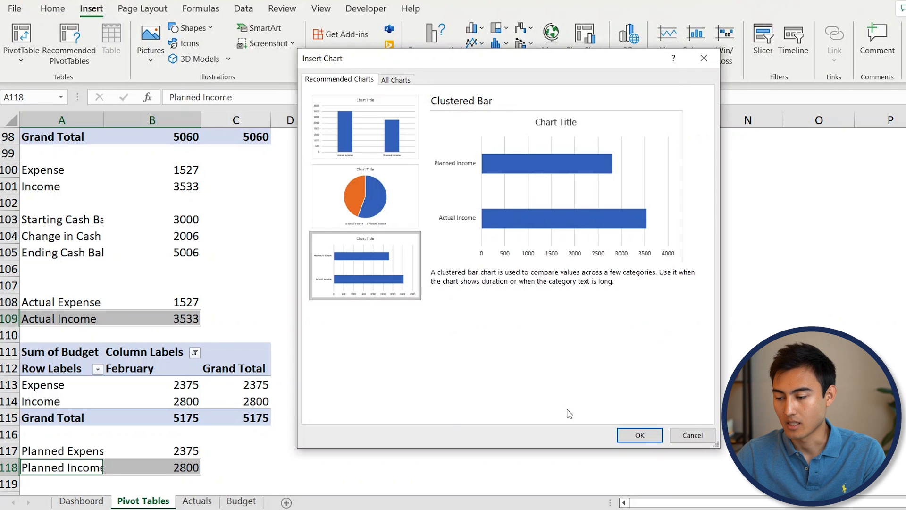
{"action": "left_click", "coordinate": [639, 435]}
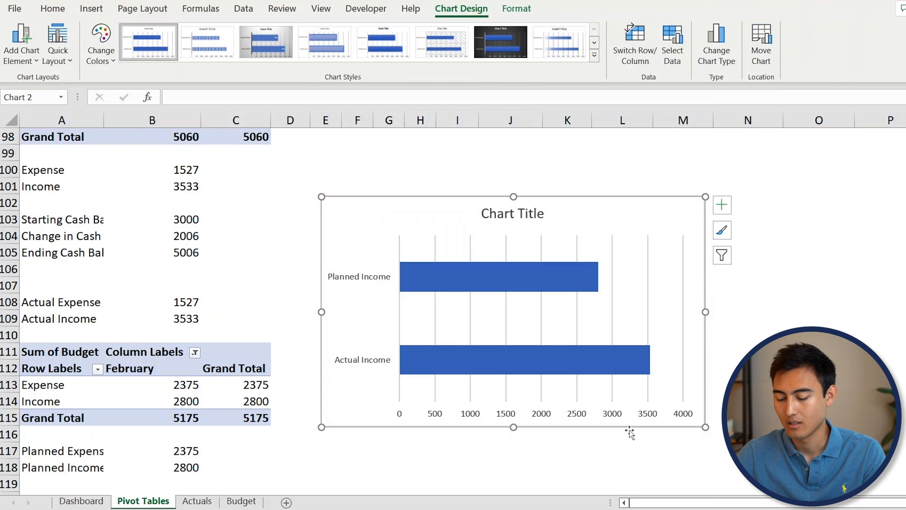
- Move the income bar chart to the Dashboard below Cash Balance, and align the Expenses chart under Expense by Category
{"action": "key", "text": "ctrl+x"}
{"action": "key", "text": "ctrl+Page_Up"}
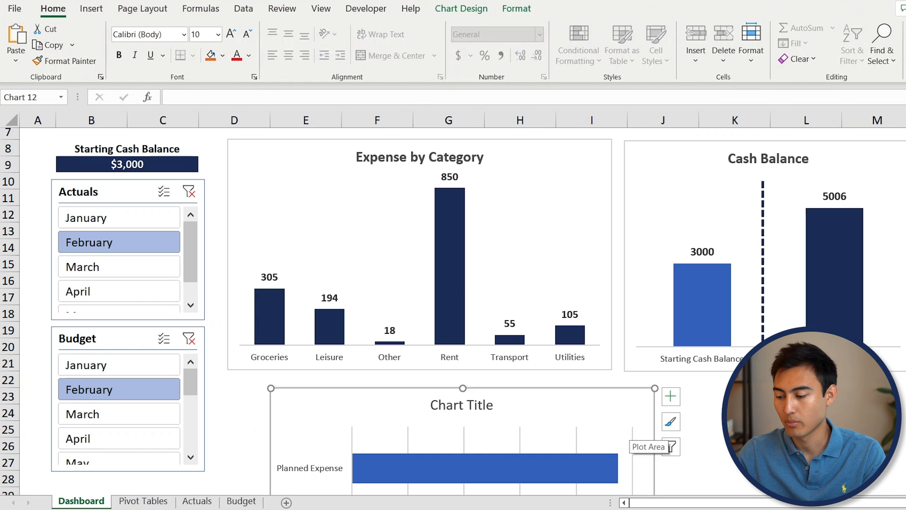
{"action": "left_click", "coordinate": [739, 397]}
{"action": "key", "text": "ctrl+v"}
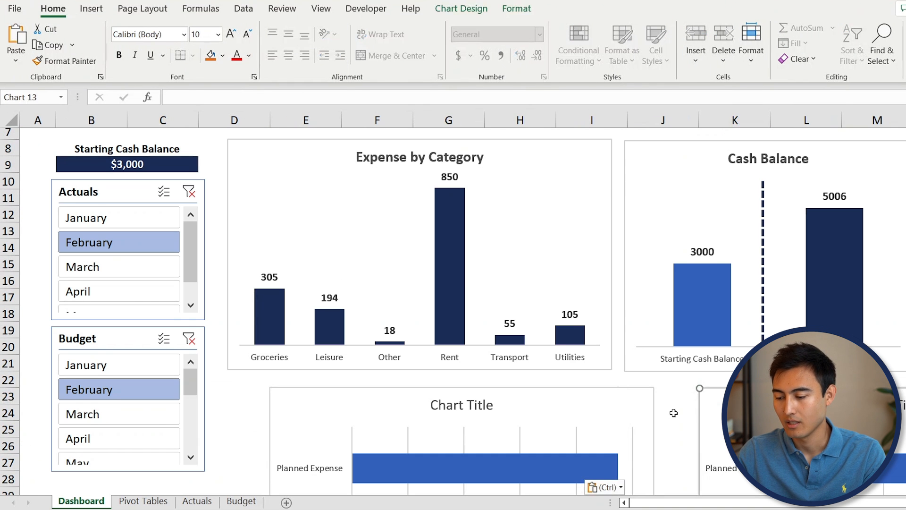
{"action": "scroll", "coordinate": [673, 413], "scroll_direction": "down", "scroll_amount": 4}
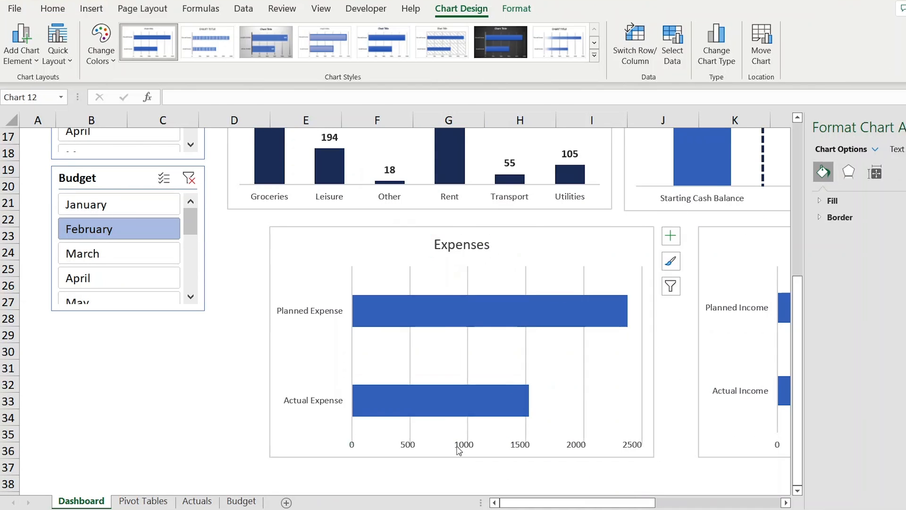
{"action": "left_click_drag", "start_coordinate": [460, 456], "coordinate": [209, 238]}
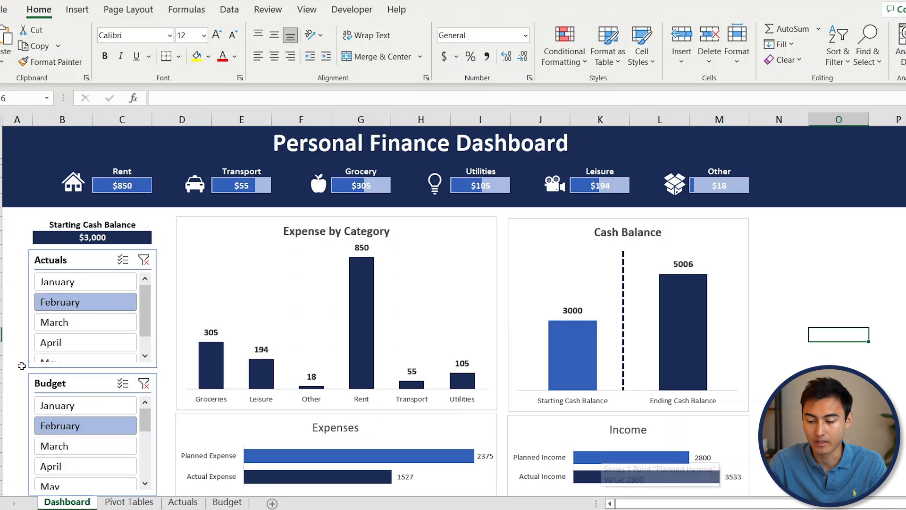
- Filter the dashboard to January in both the Actuals and Budget slicers
{"action": "left_click", "coordinate": [77, 282]}
{"action": "left_click", "coordinate": [74, 406]}
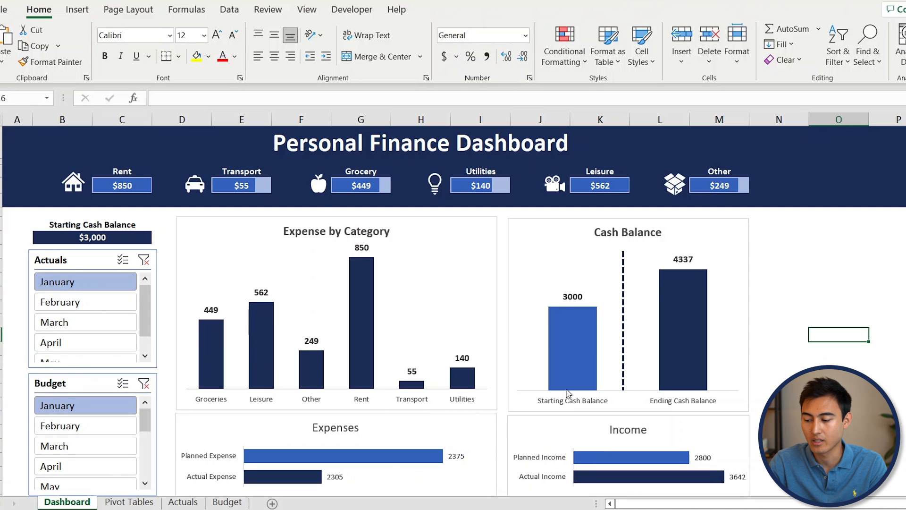
- Set the Starting Cash Balance on the dashboard to 3,500
{"action": "left_click", "coordinate": [100, 237]}
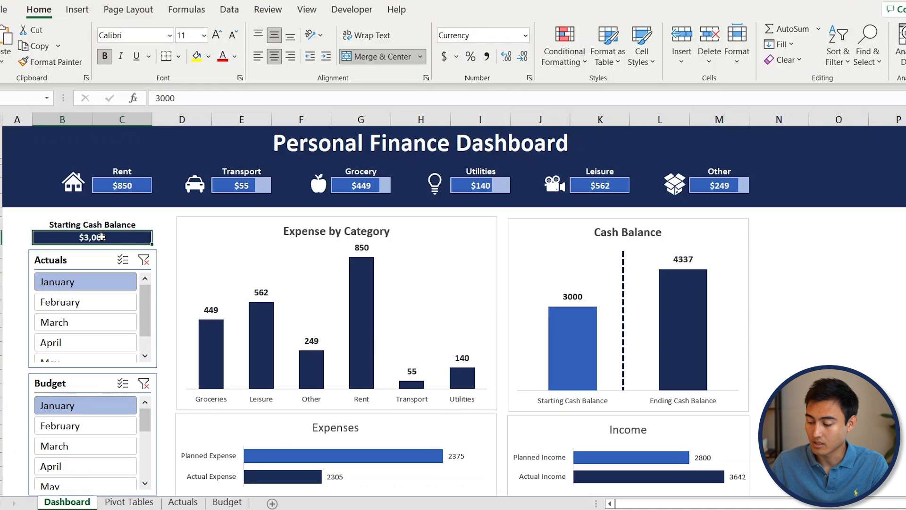
{"action": "type", "text": "3,50"}
{"action": "type", "text": "0"}
{"action": "key", "text": "Return"}
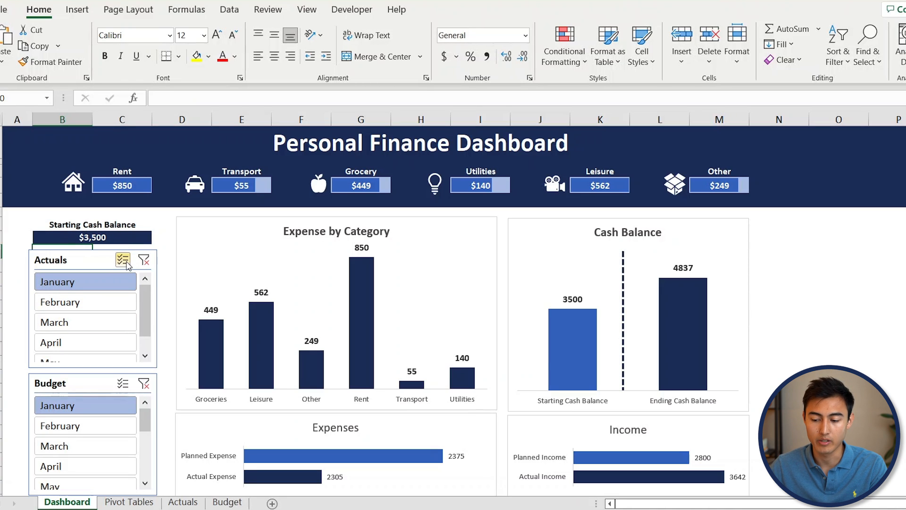
- Turn on multi-select in the Actuals slicer and add February and March to the January selection
{"action": "left_click", "coordinate": [118, 262]}
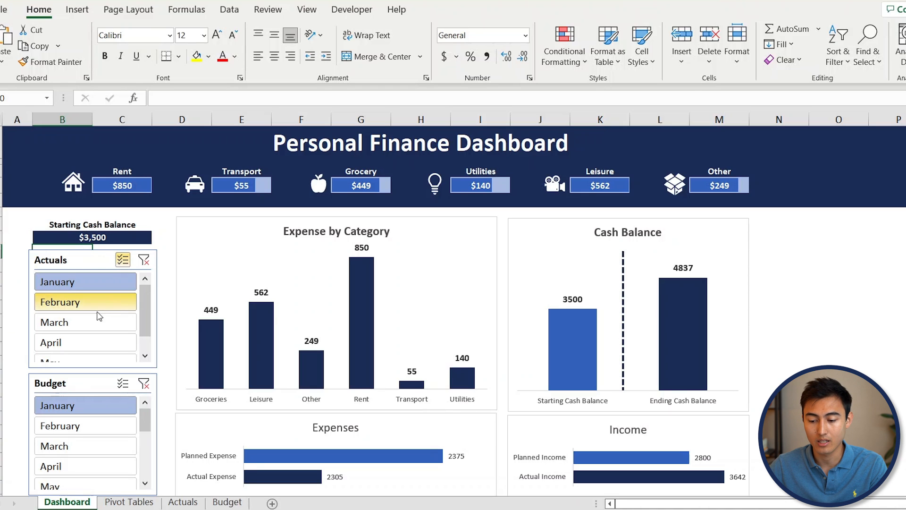
{"action": "left_click", "coordinate": [97, 306]}
{"action": "left_click", "coordinate": [89, 325]}
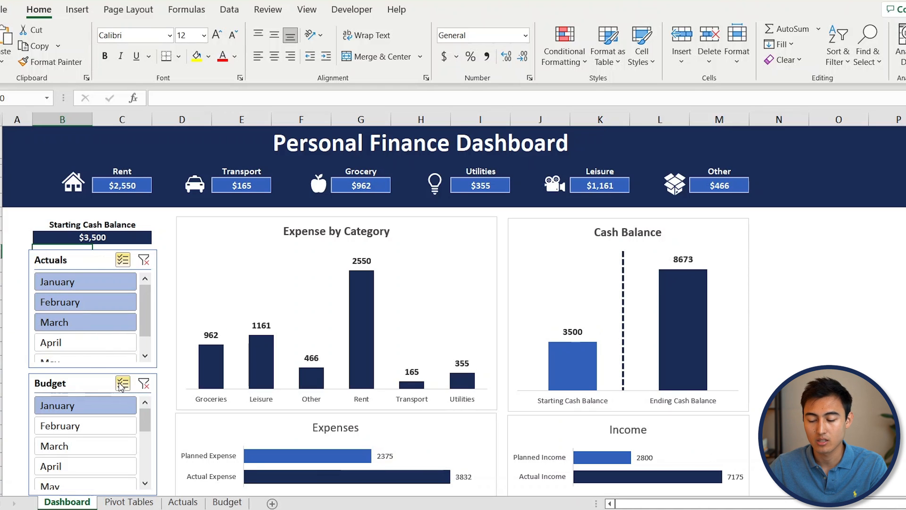
- Turn on multi-select in the Budget slicer, add February and March to January, and deselect February again
{"action": "left_click", "coordinate": [122, 385]}
{"action": "left_click", "coordinate": [89, 426]}
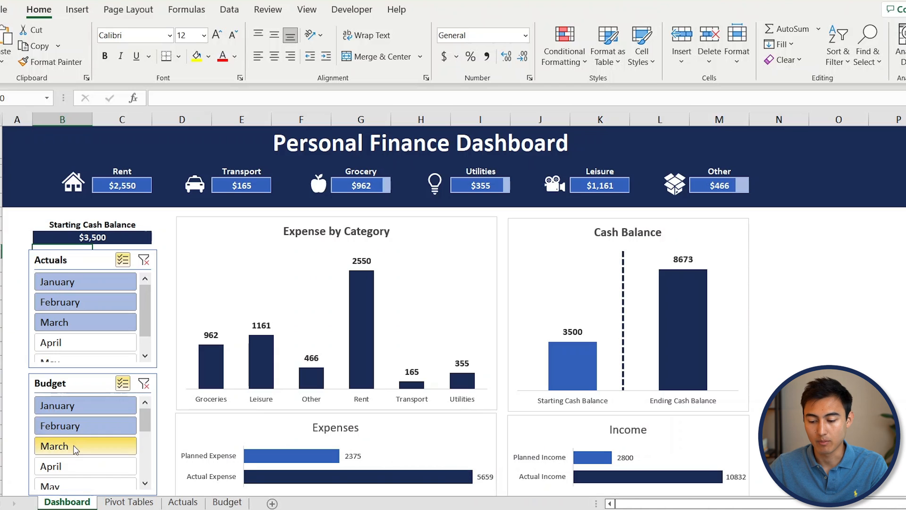
{"action": "left_click", "coordinate": [74, 448]}
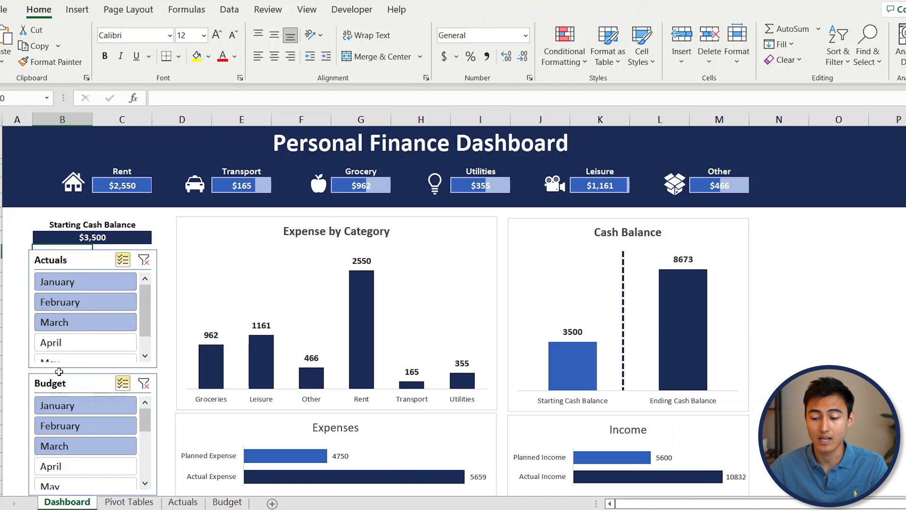
{"action": "left_click", "coordinate": [104, 428]}
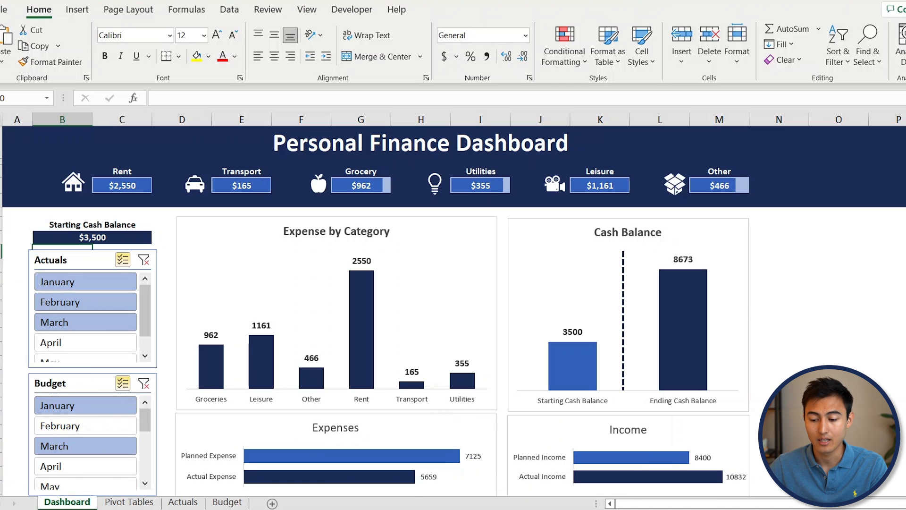